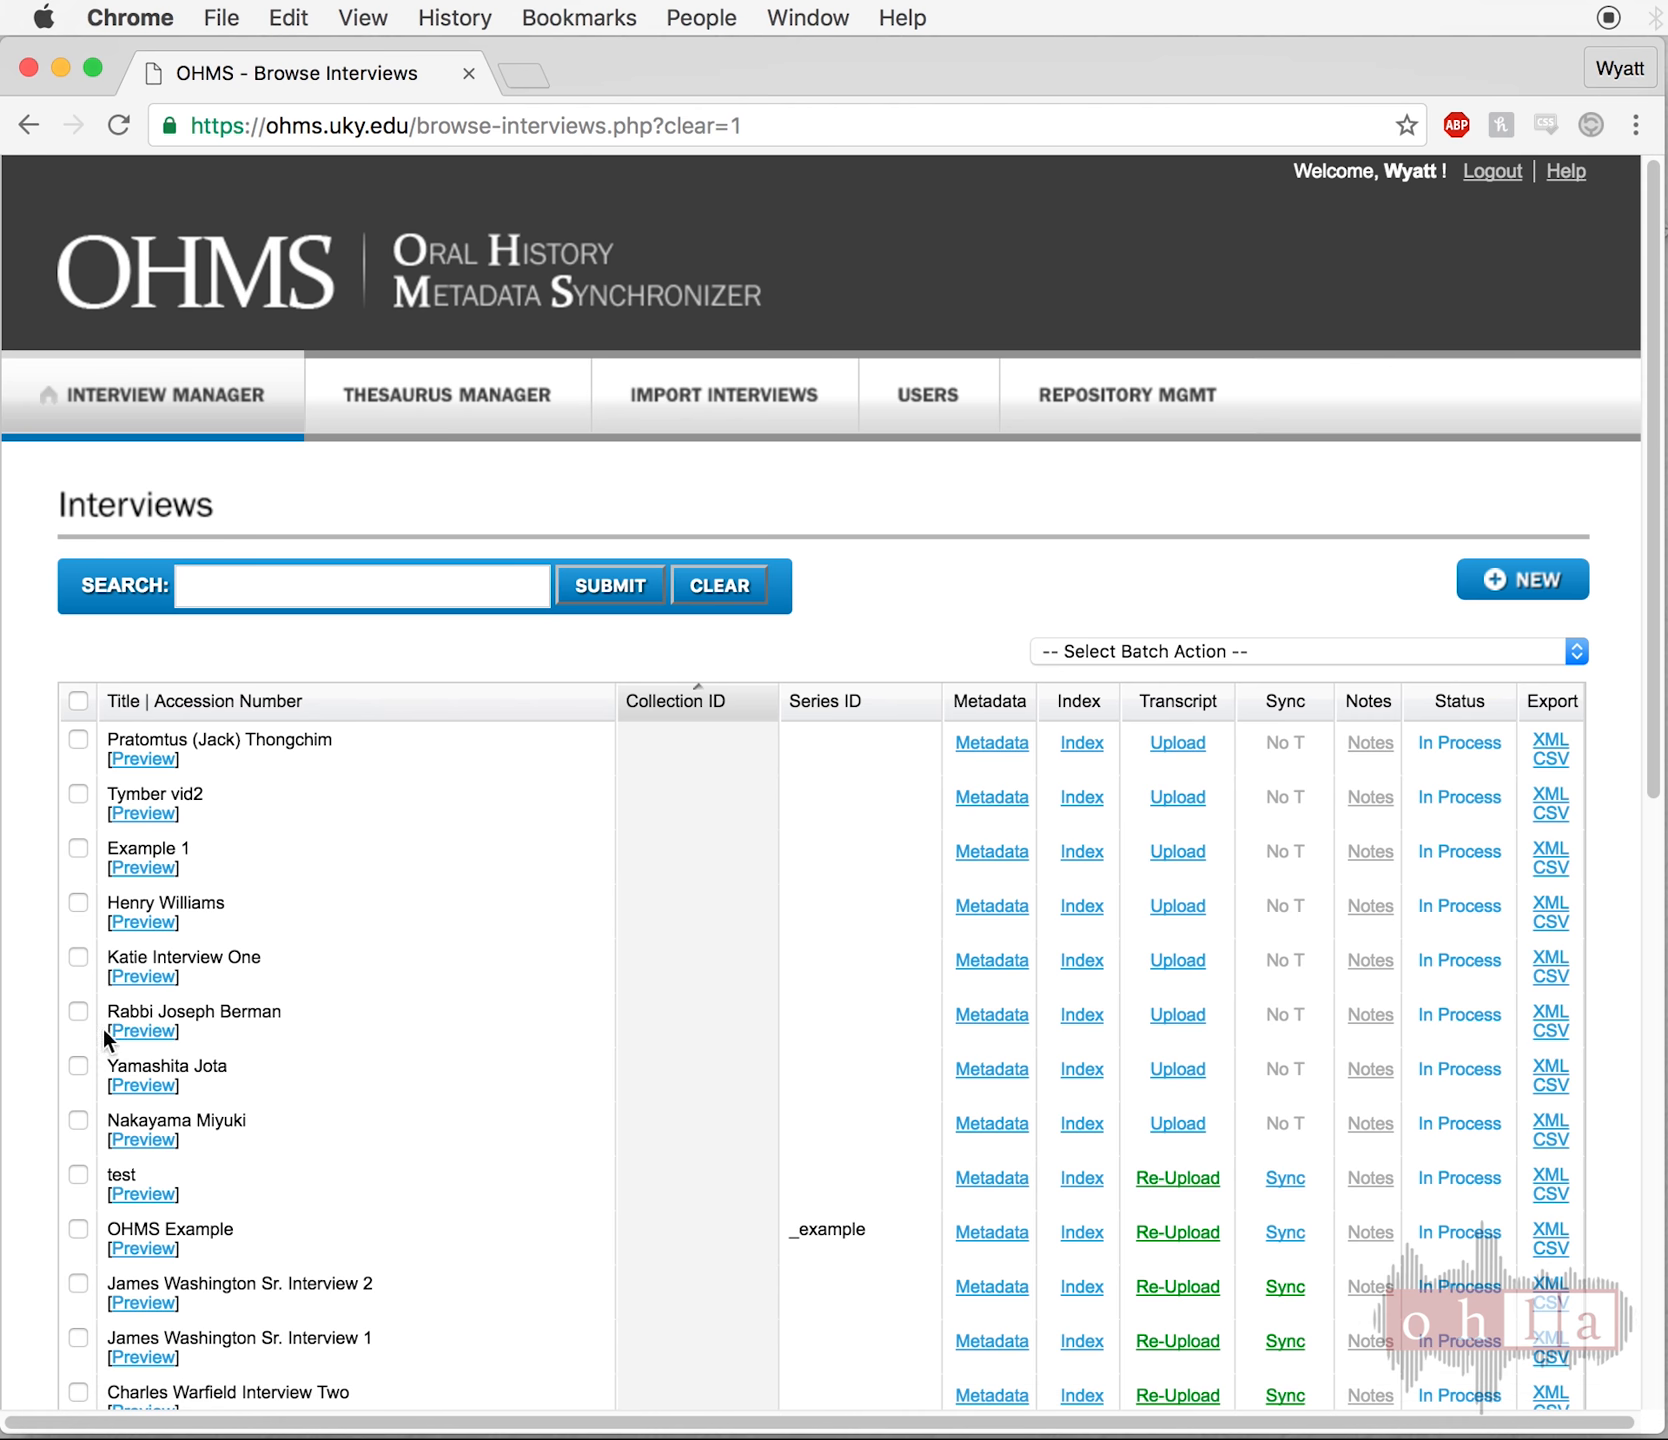
- Assign Library of Congress Subject Headings (Linked) as the subjects thesaurus in the OHMS Example interview's metadata and save it
{"action": "left_click", "coordinate": [985, 1240]}
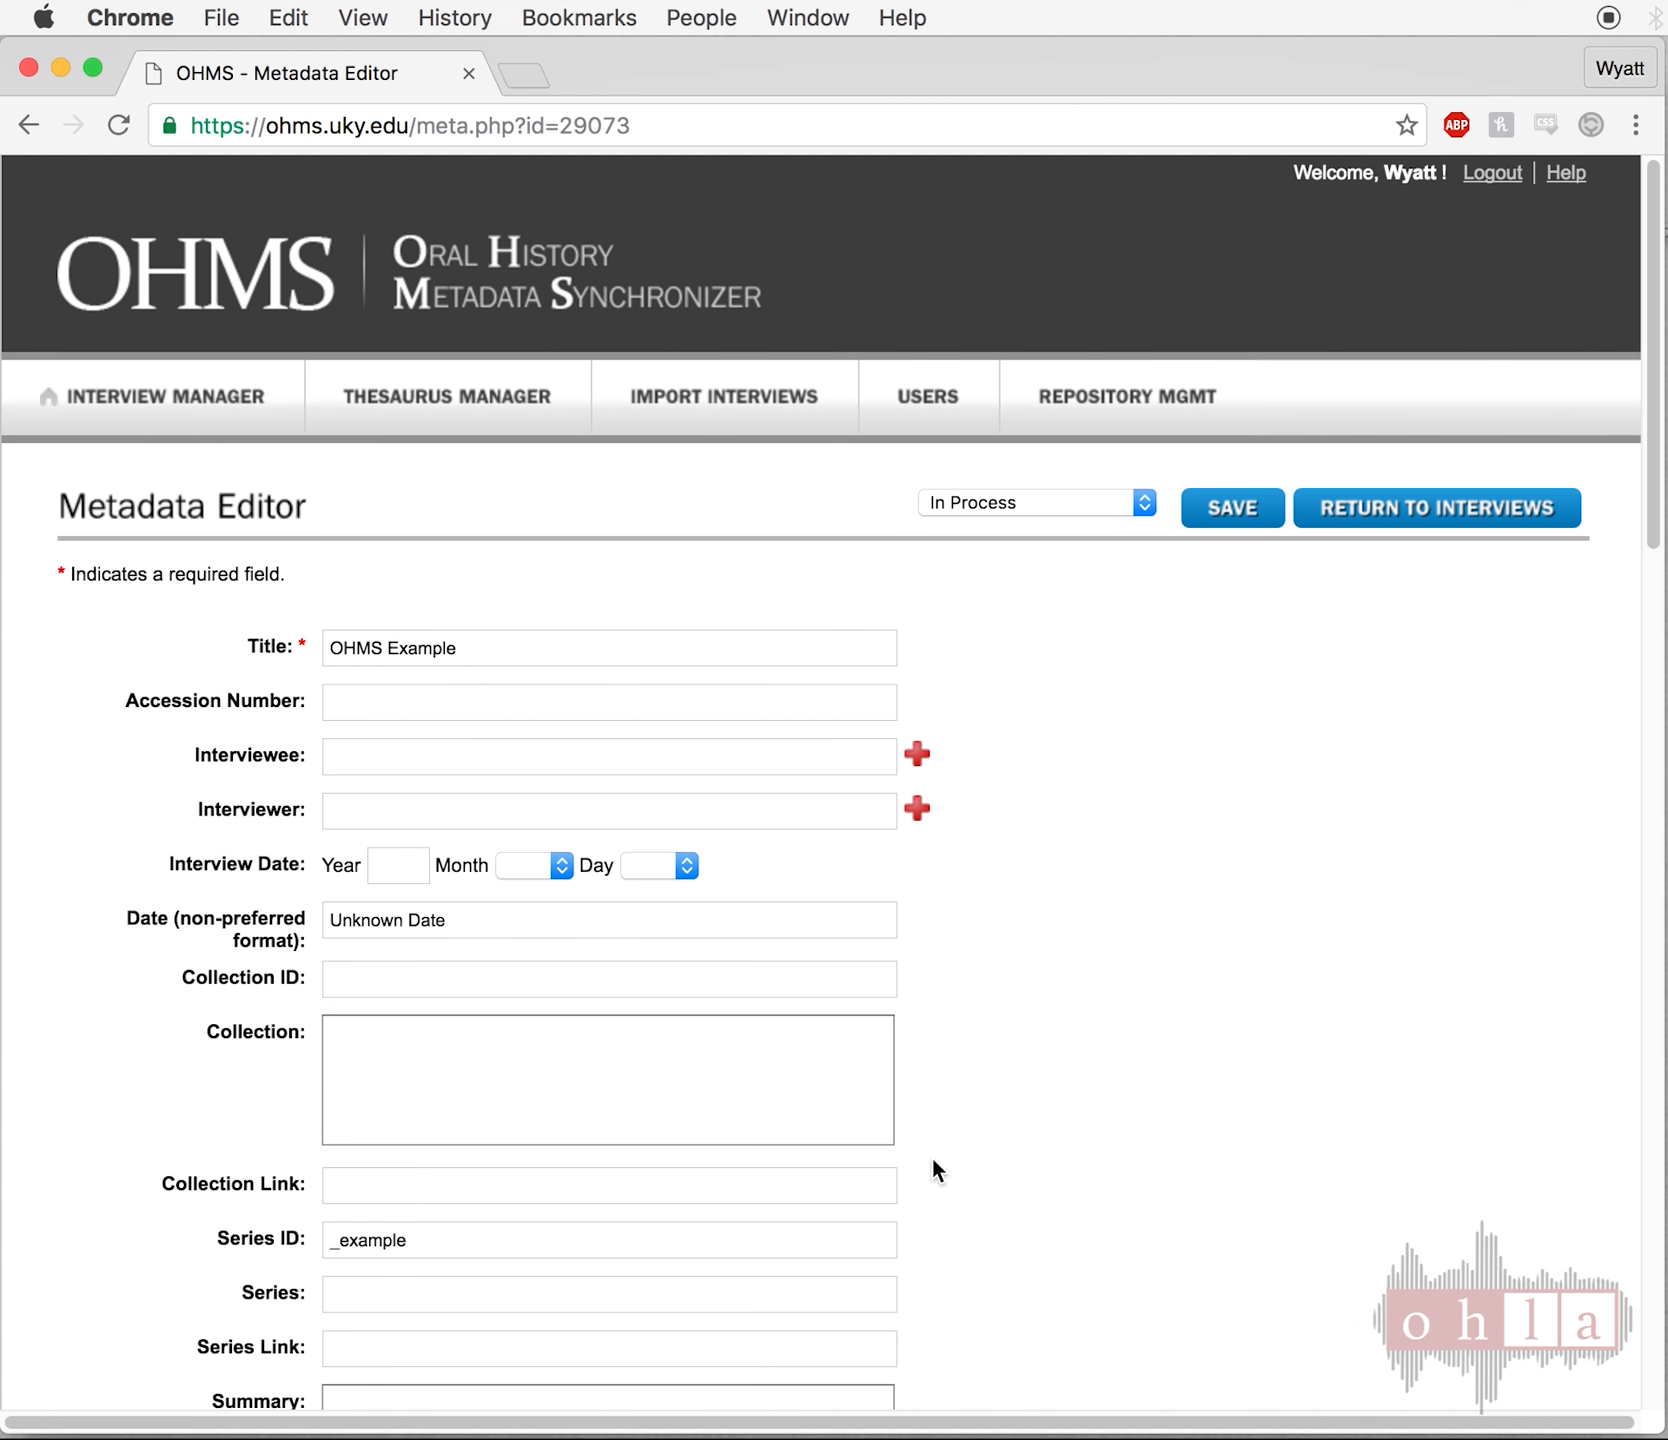
{"action": "scroll", "coordinate": [793, 975], "scroll_direction": "down", "scroll_amount": 9}
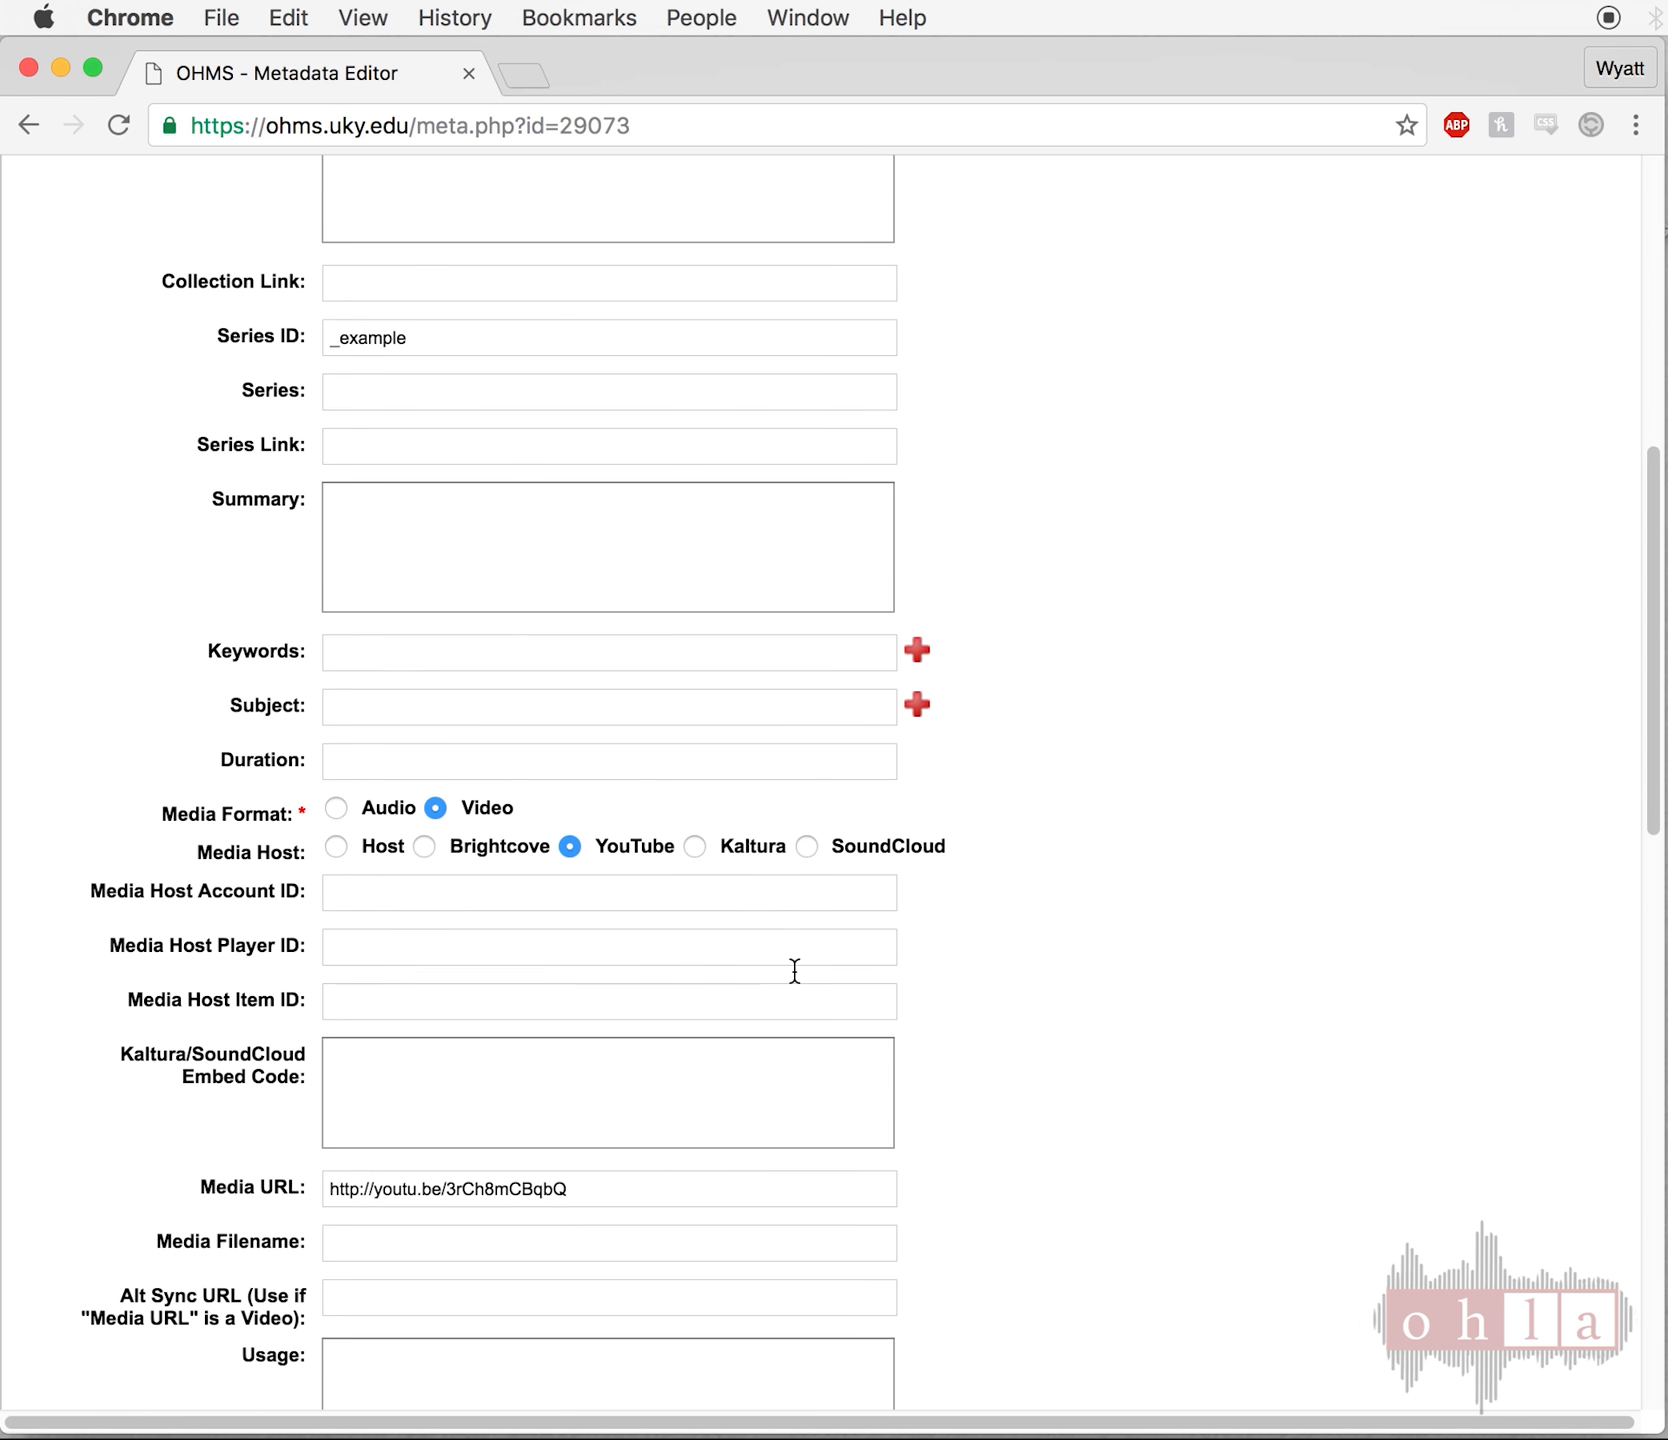
{"action": "scroll", "coordinate": [795, 971], "scroll_direction": "down", "scroll_amount": 10}
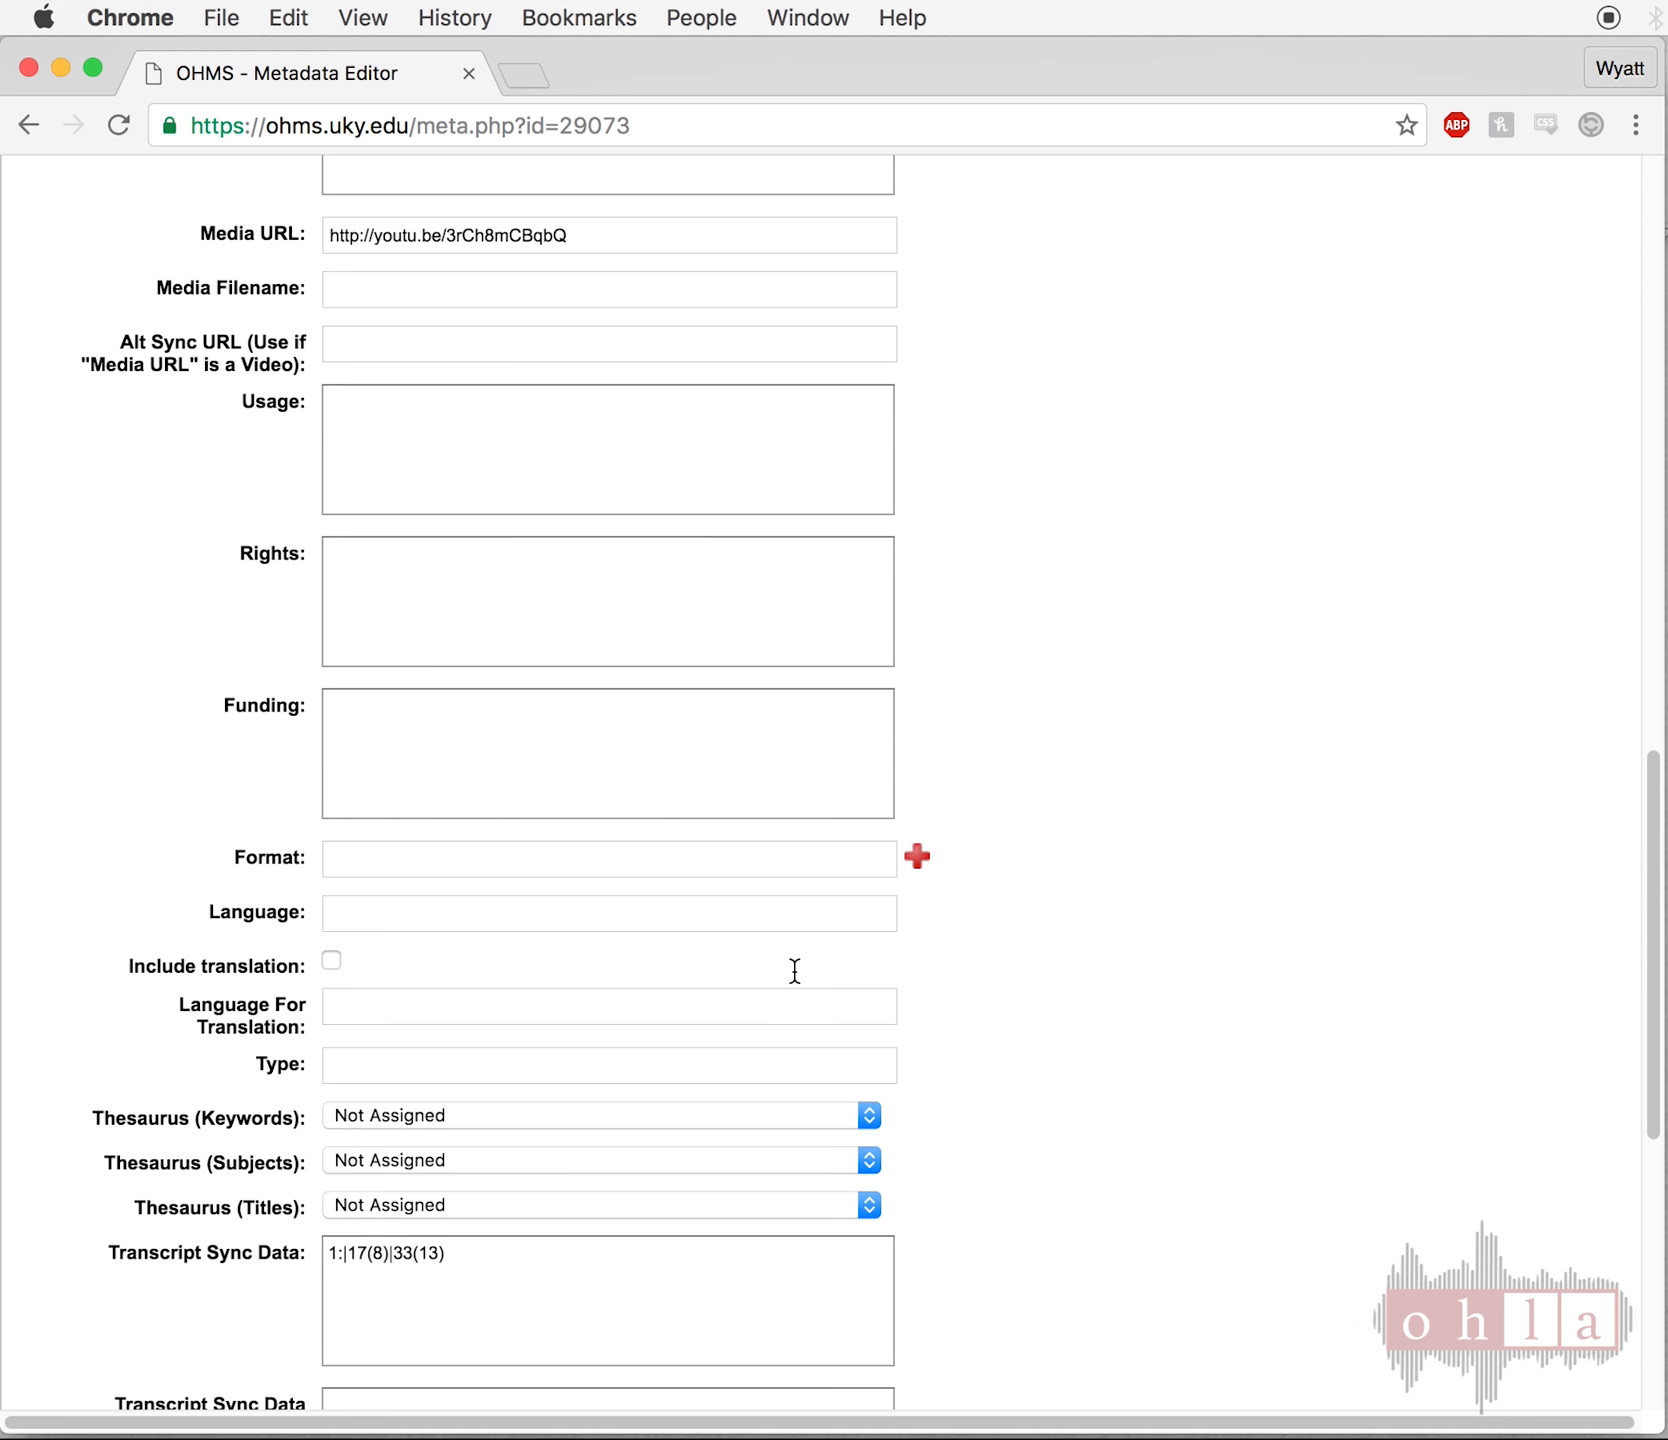
{"action": "scroll", "coordinate": [795, 971], "scroll_direction": "down", "scroll_amount": 2}
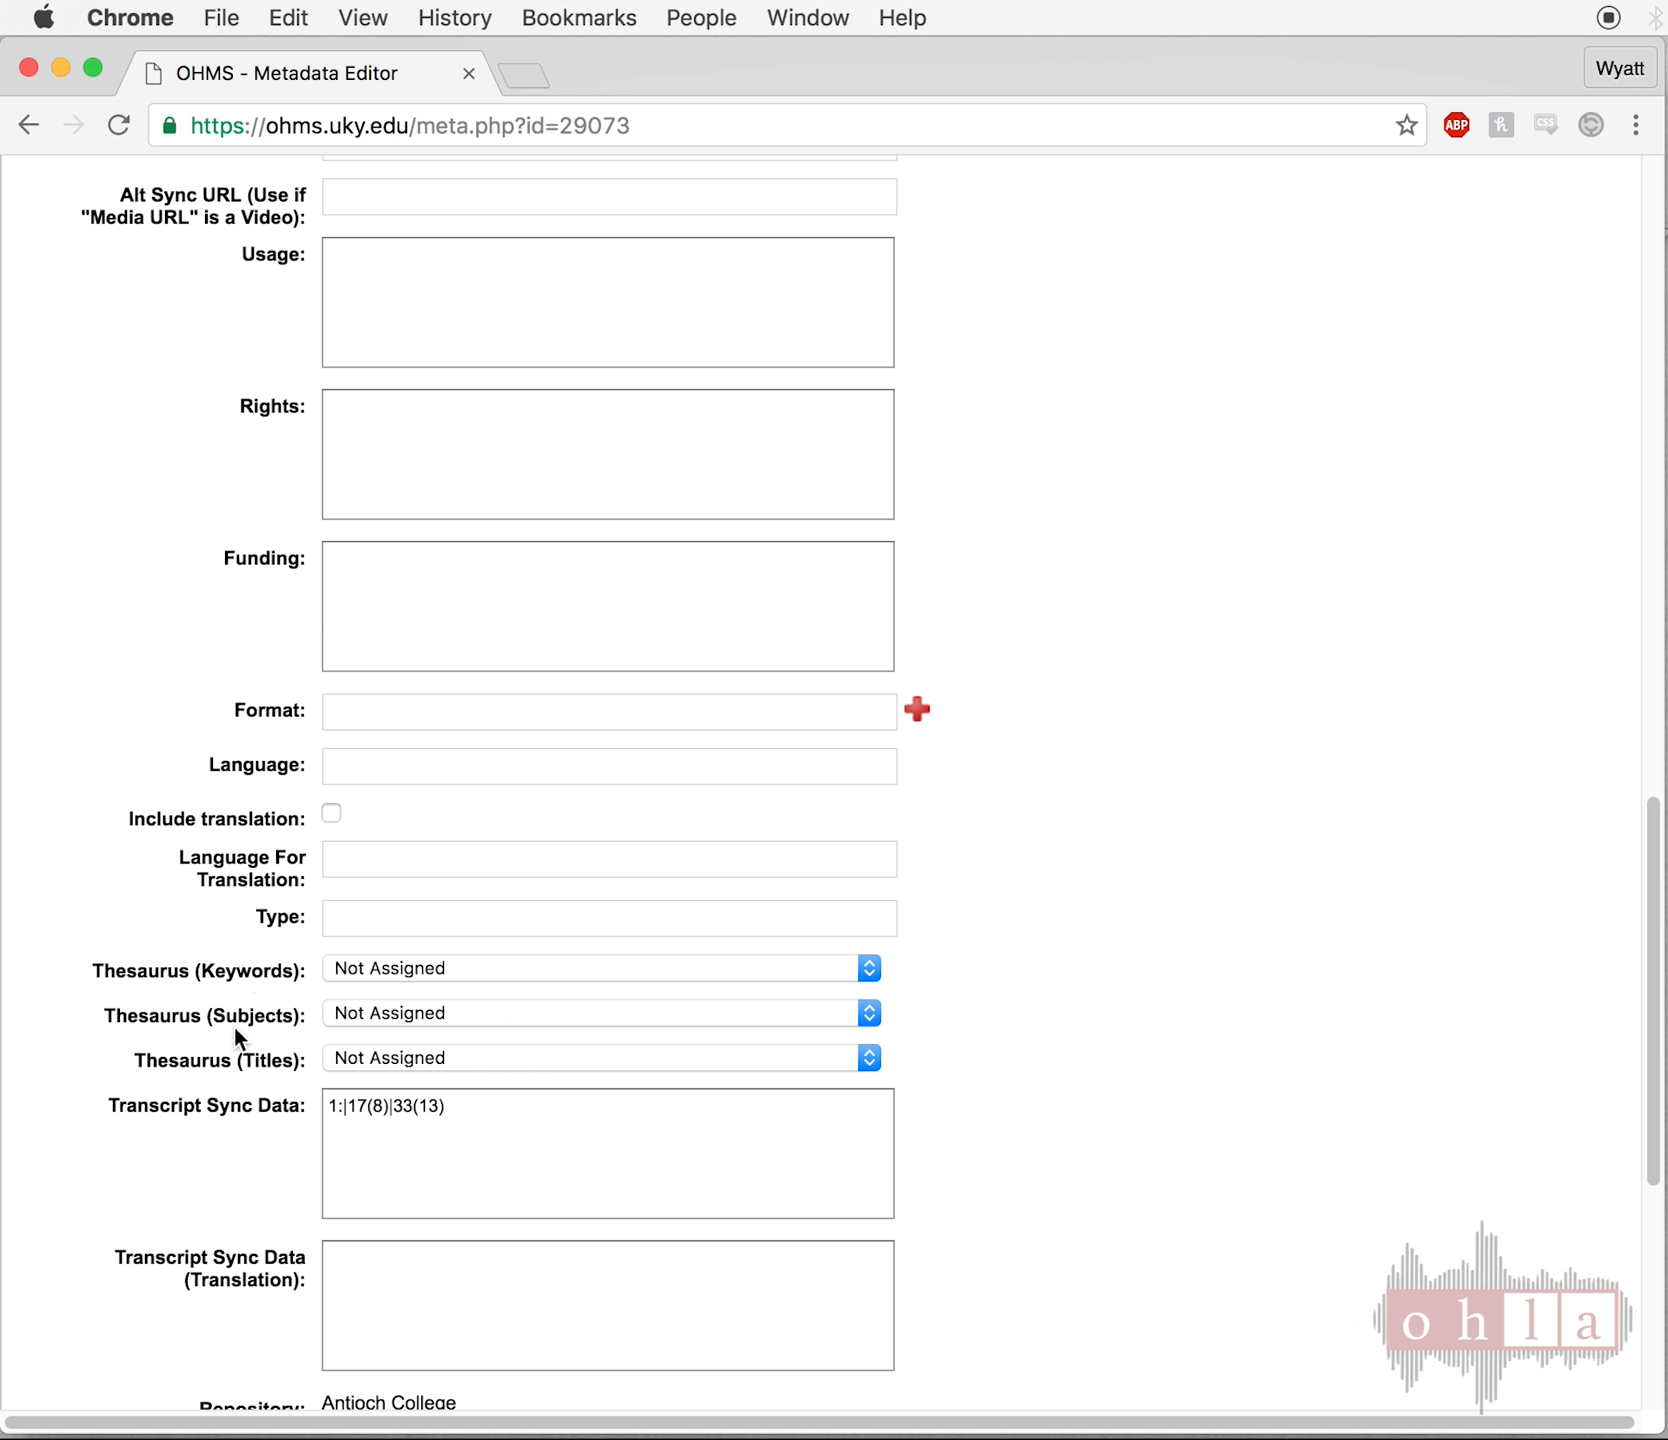
{"action": "left_click", "coordinate": [353, 1014]}
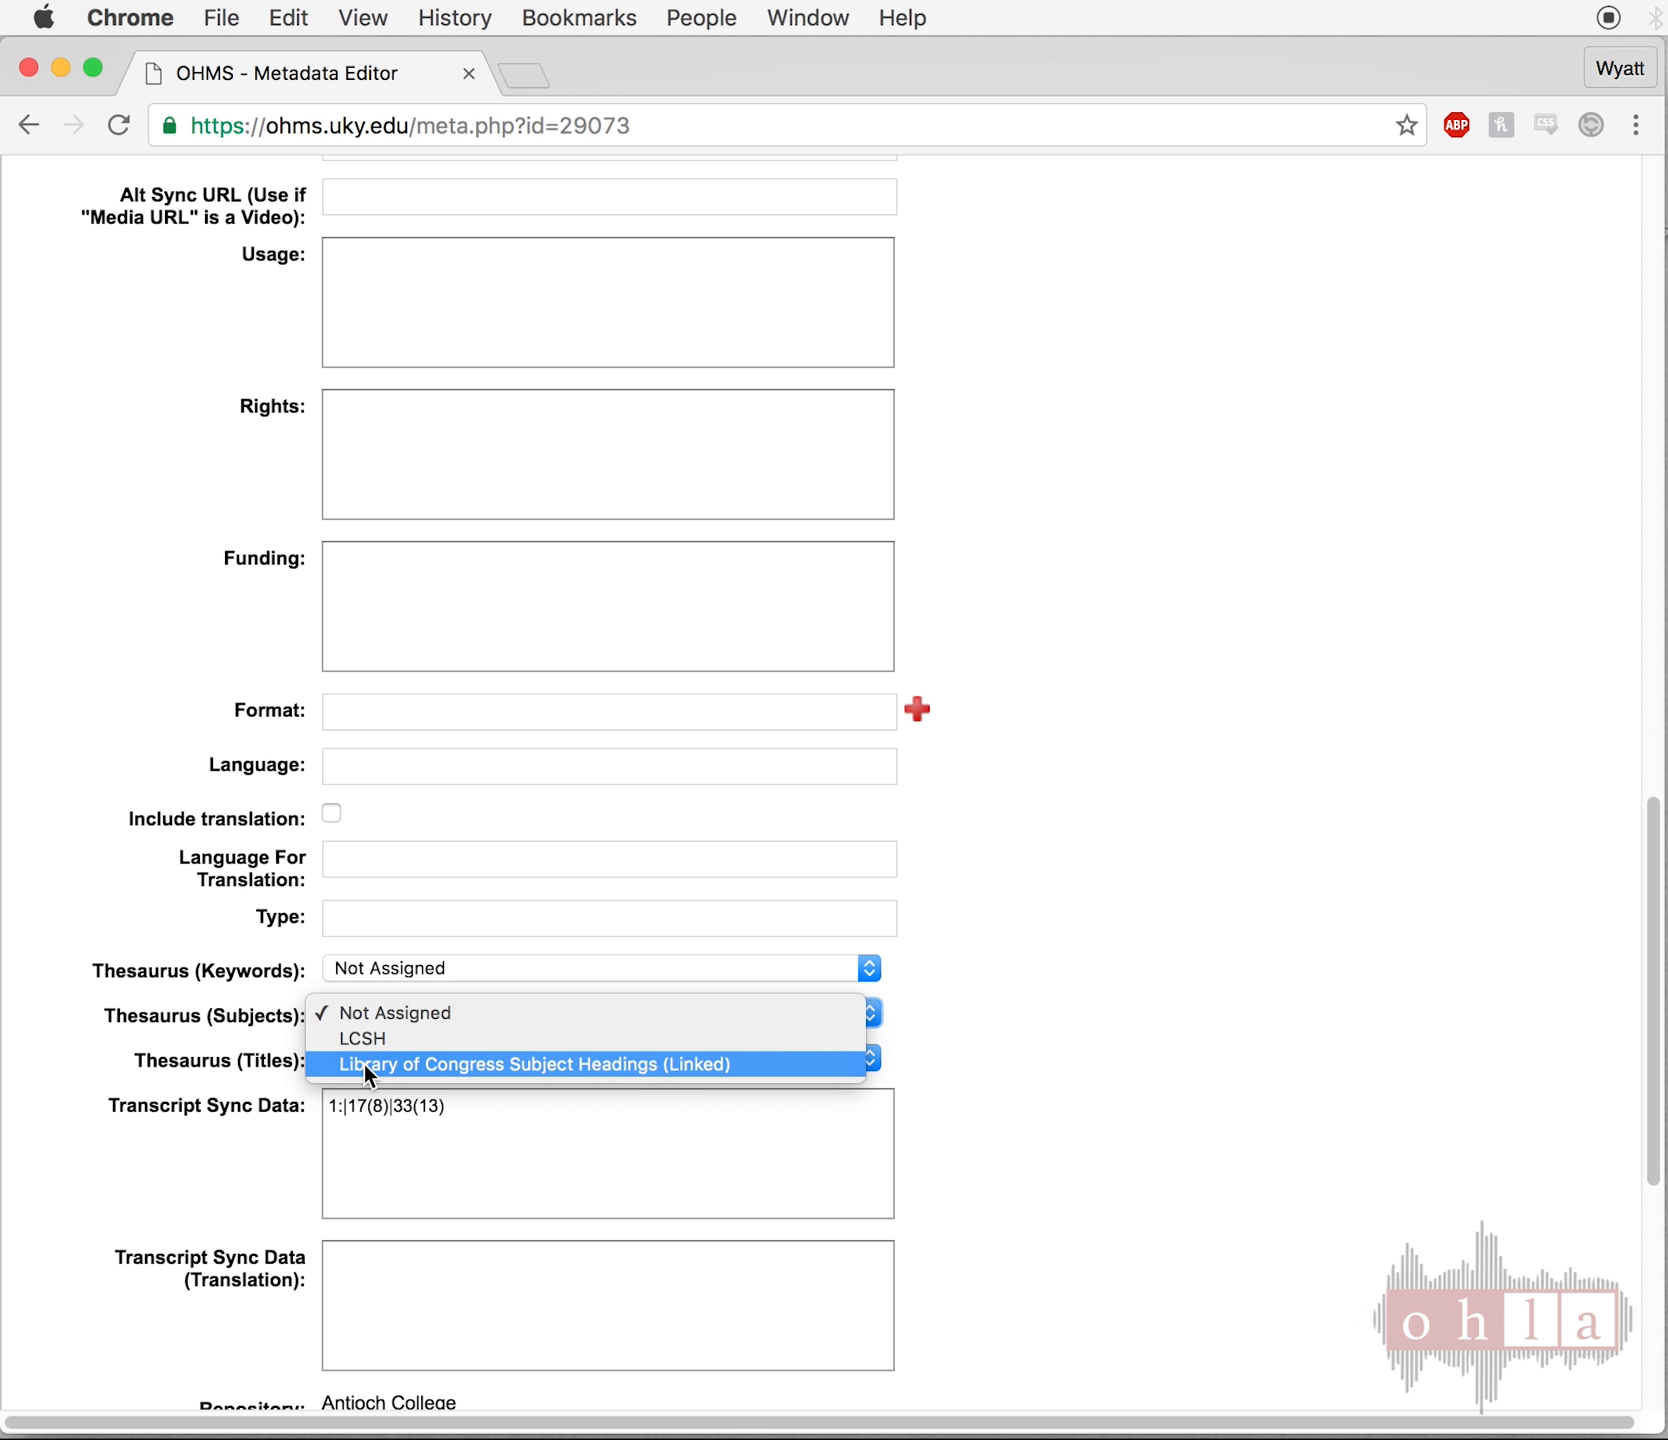
{"action": "left_click", "coordinate": [364, 1063]}
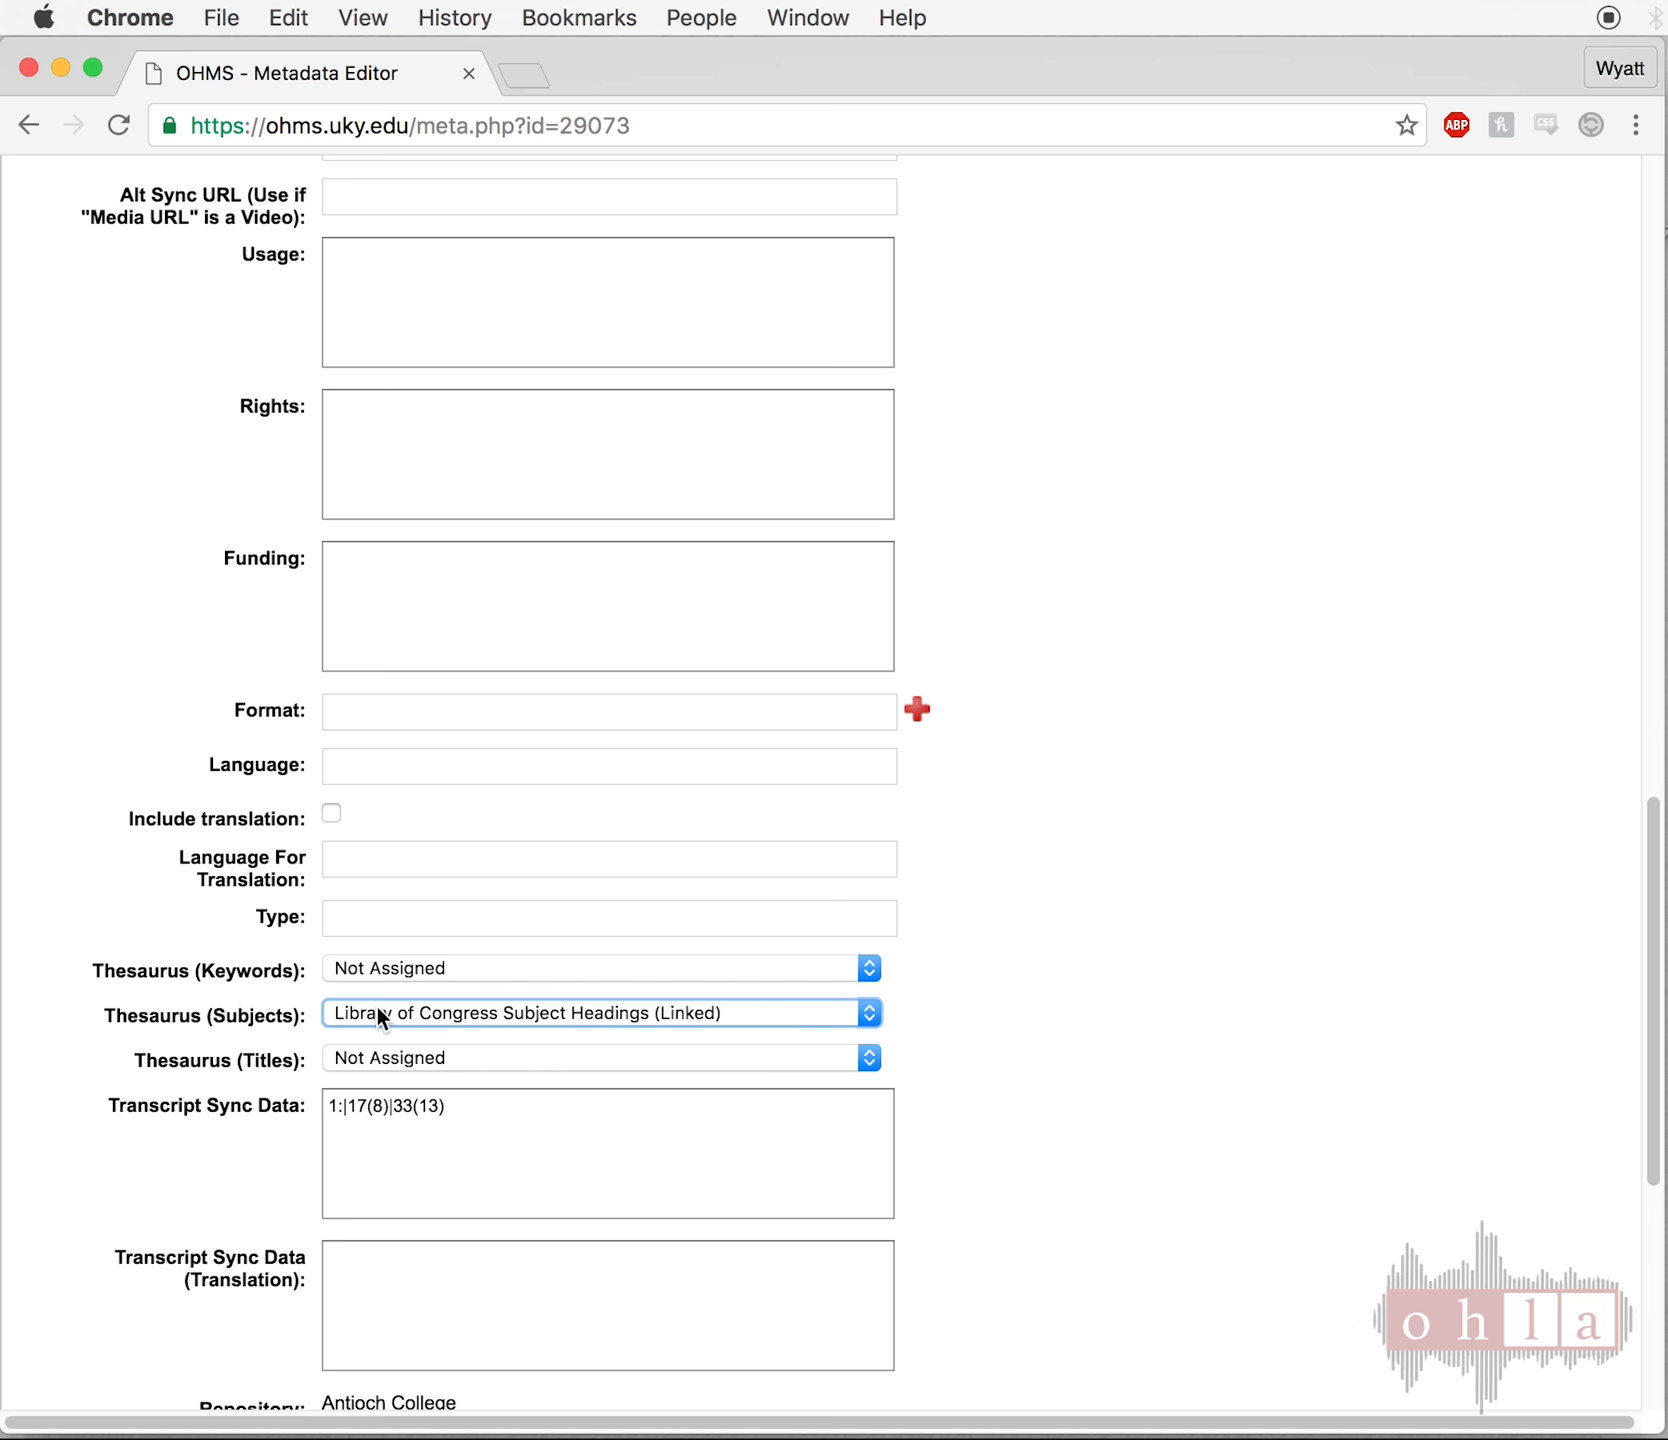
{"action": "scroll", "coordinate": [377, 1006], "scroll_direction": "down", "scroll_amount": 7}
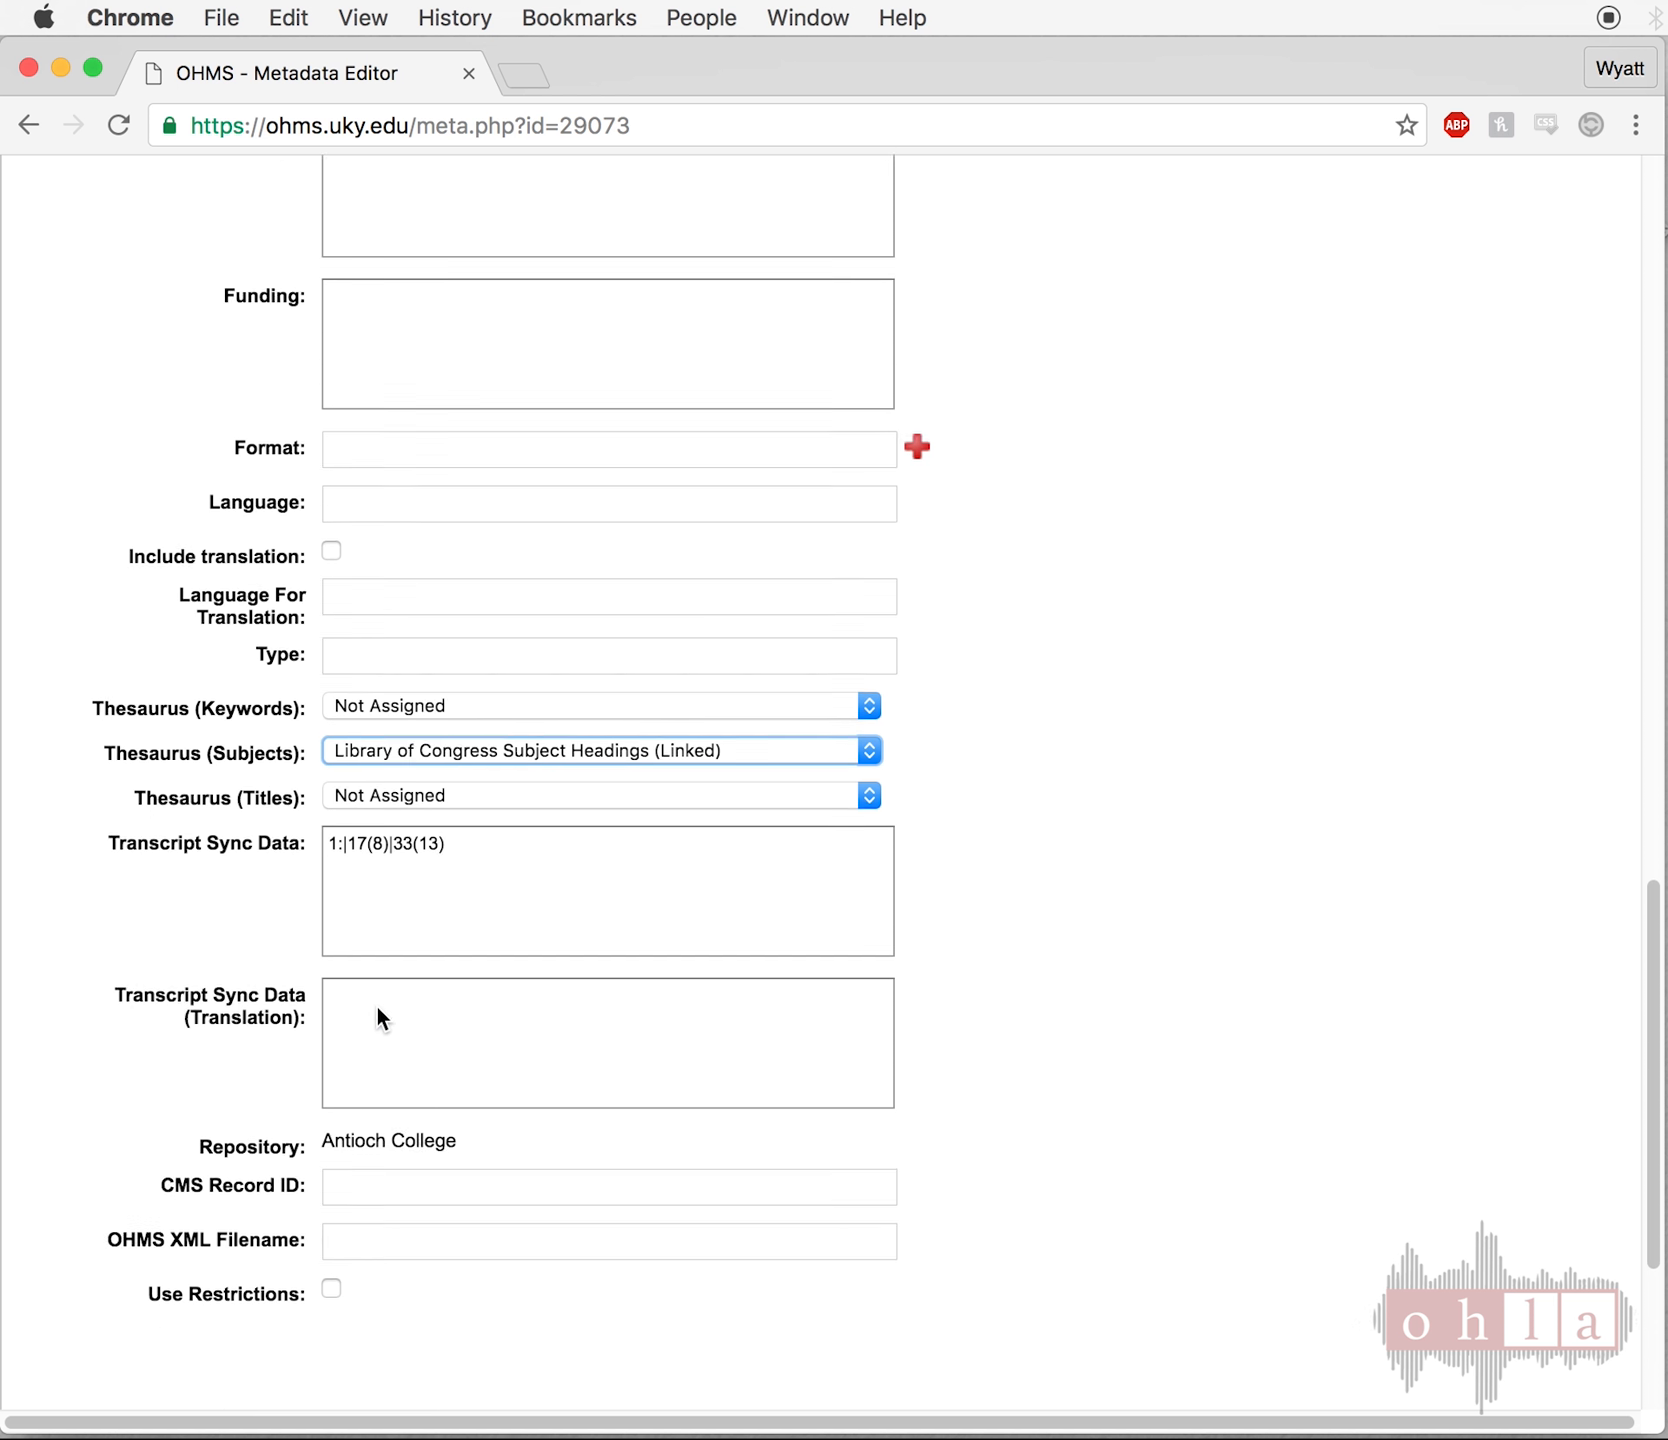
{"action": "left_click", "coordinate": [1230, 1043]}
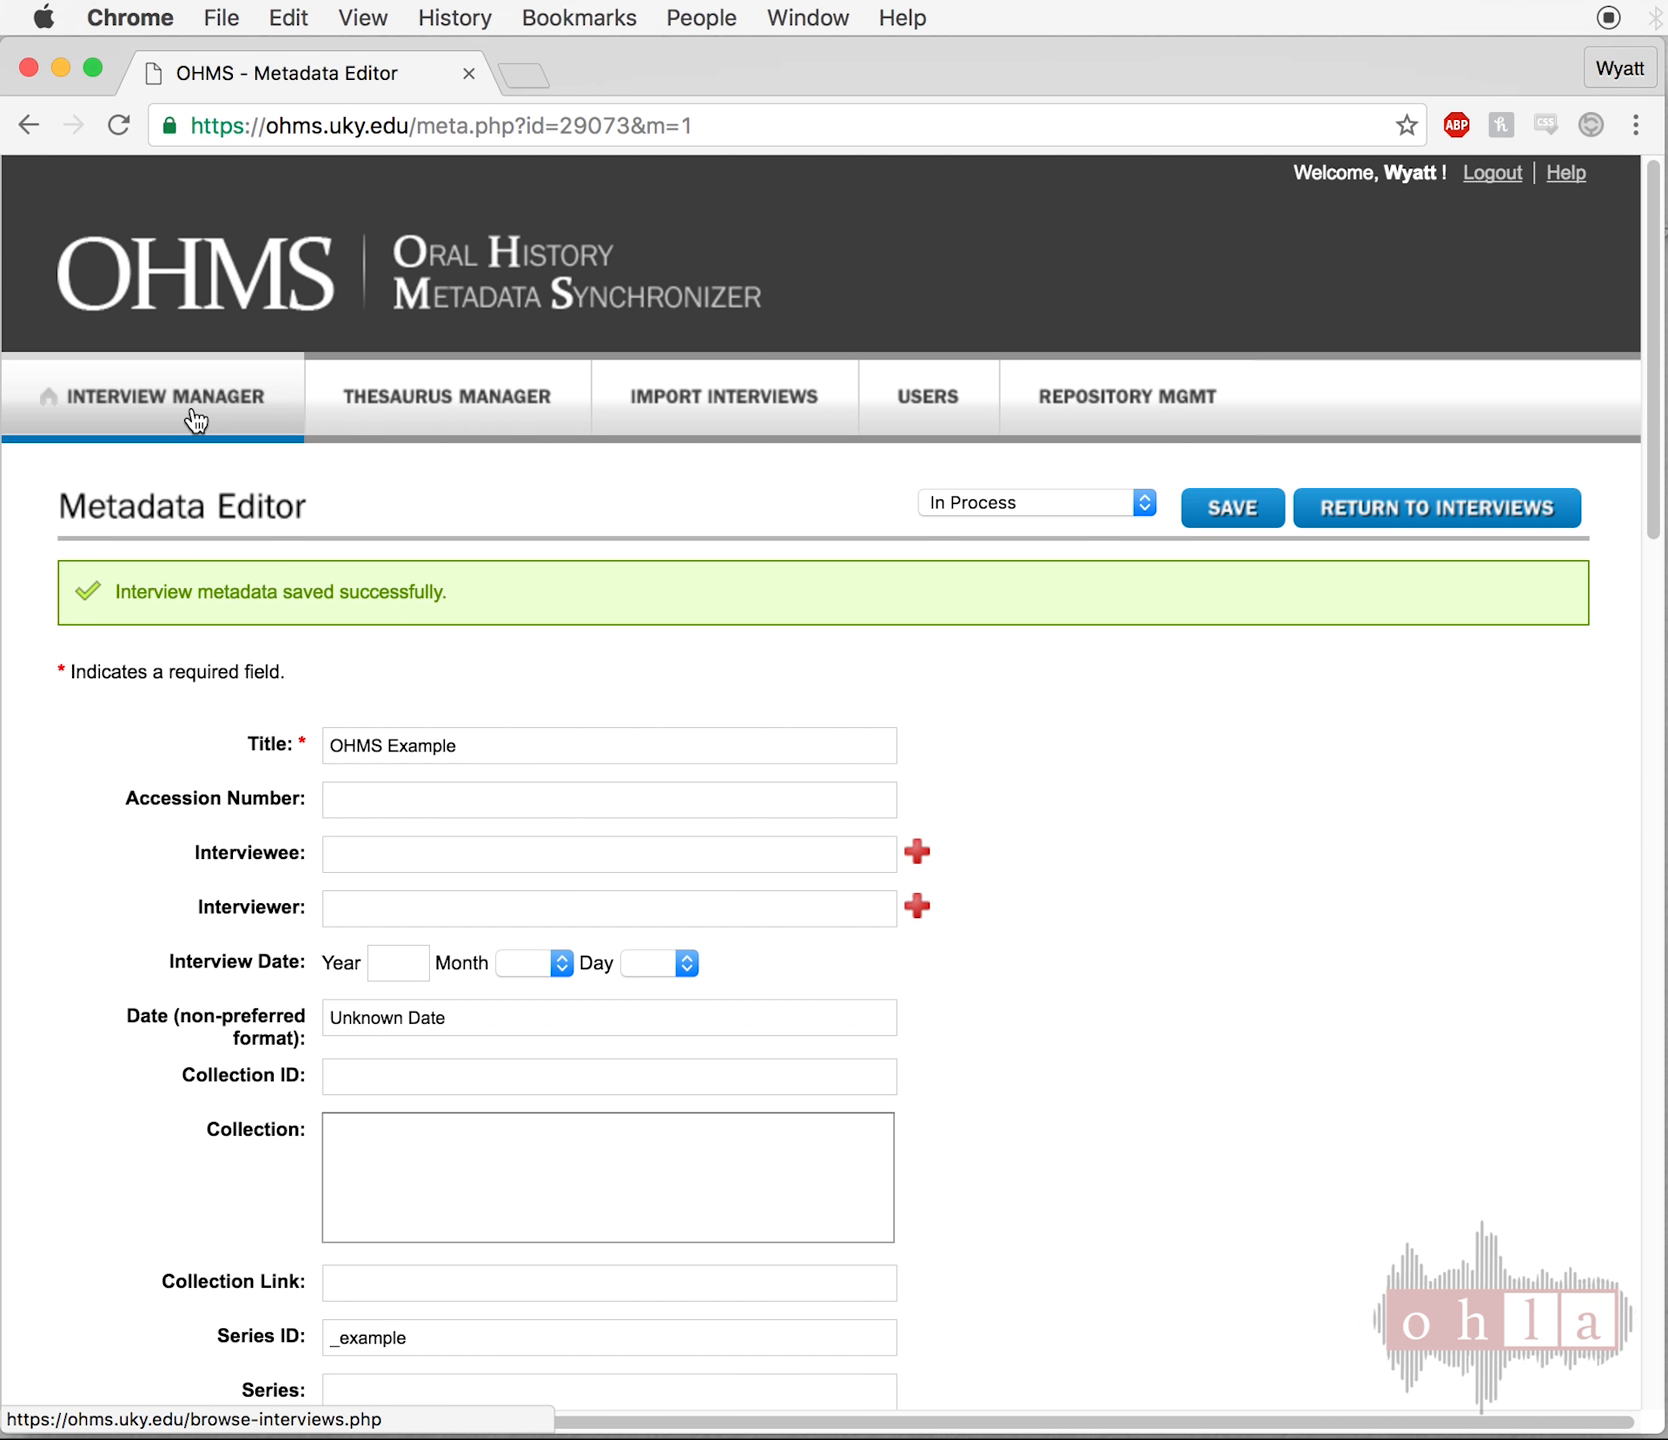
- Open the index of the OHMS Example interview and start a new tag at the beginning of the video
{"action": "left_click", "coordinate": [195, 420]}
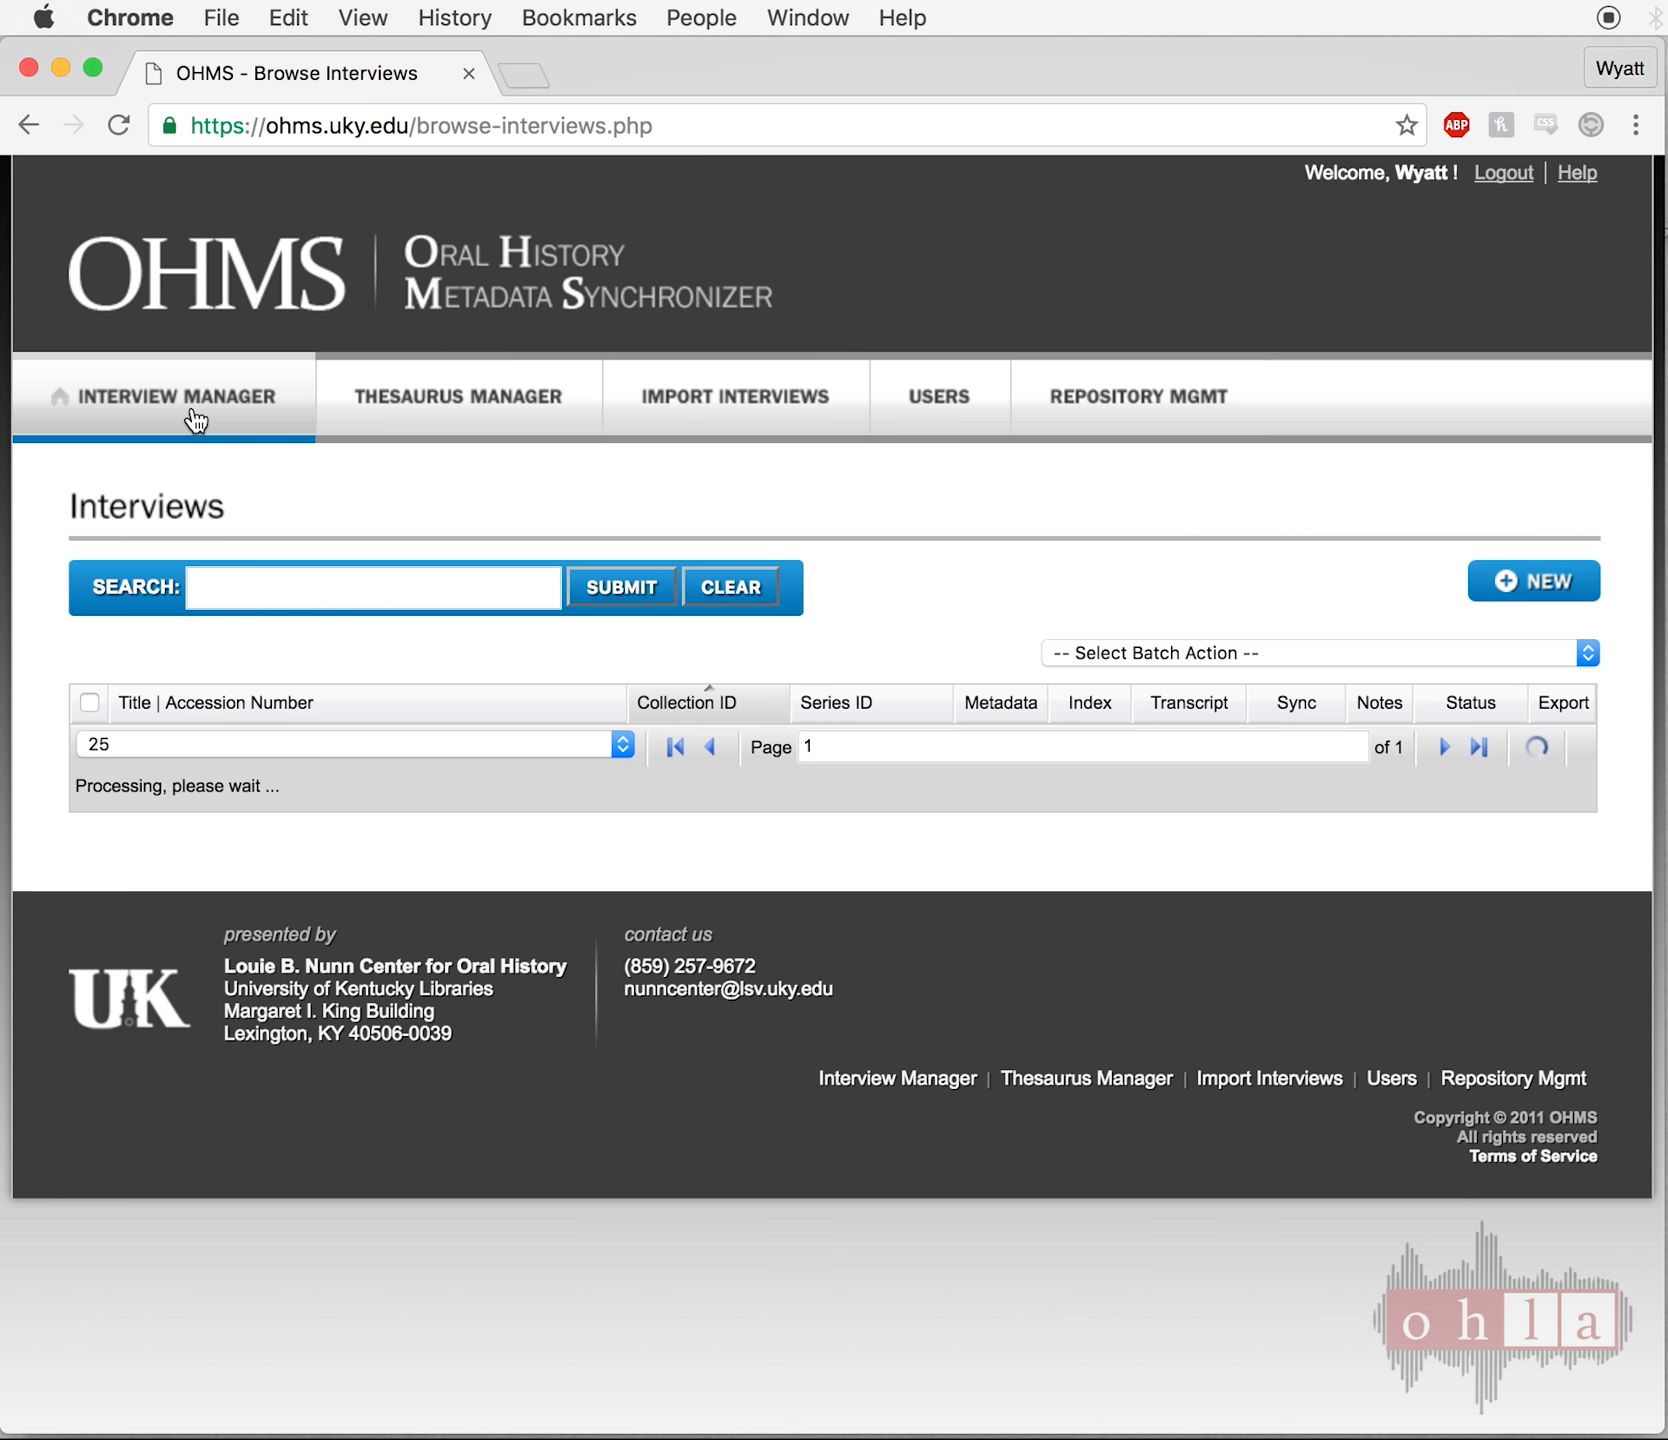
{"action": "scroll", "coordinate": [294, 1117], "scroll_direction": "down", "scroll_amount": 3}
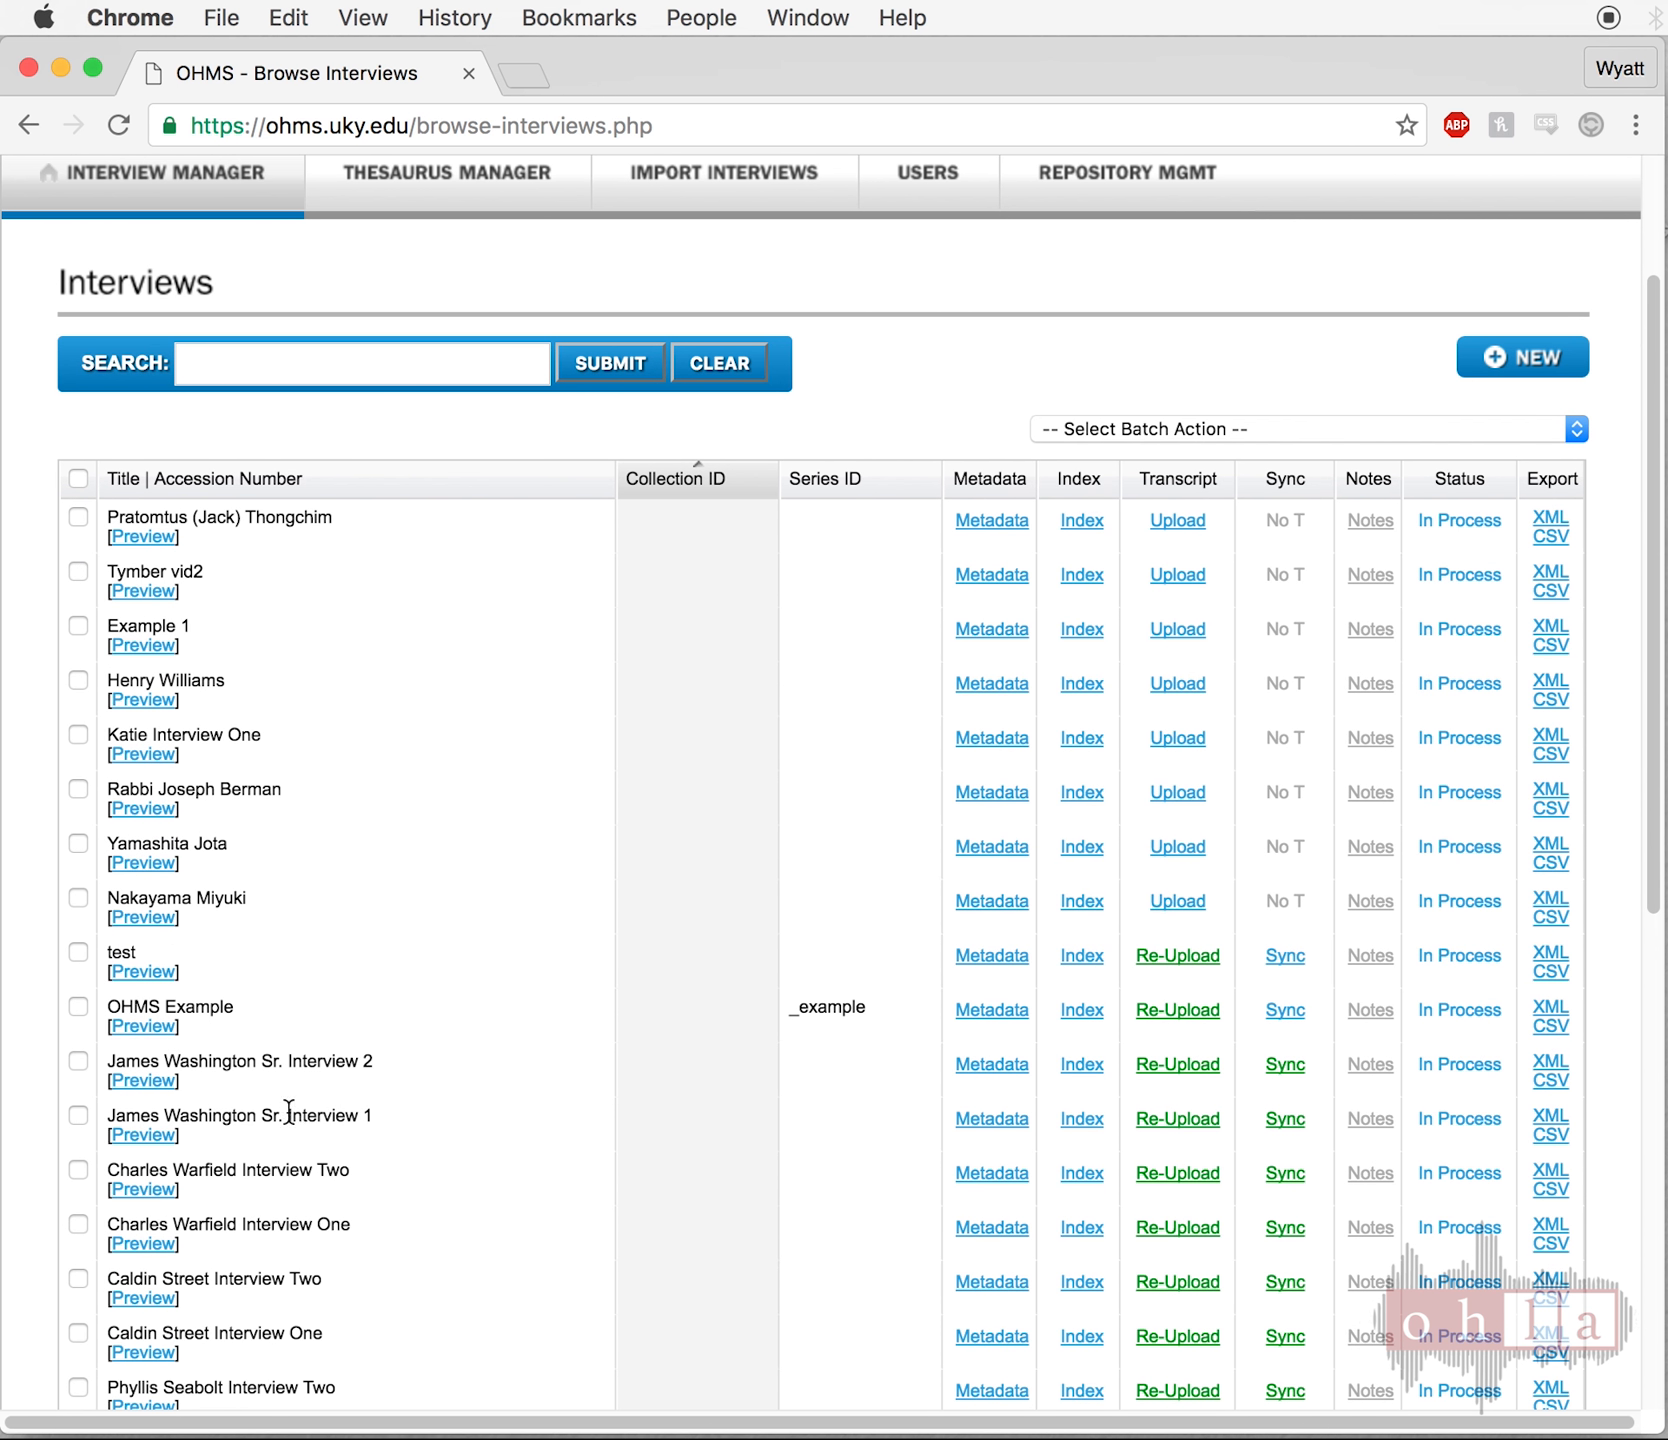
{"action": "scroll", "coordinate": [289, 1112], "scroll_direction": "down", "scroll_amount": 1}
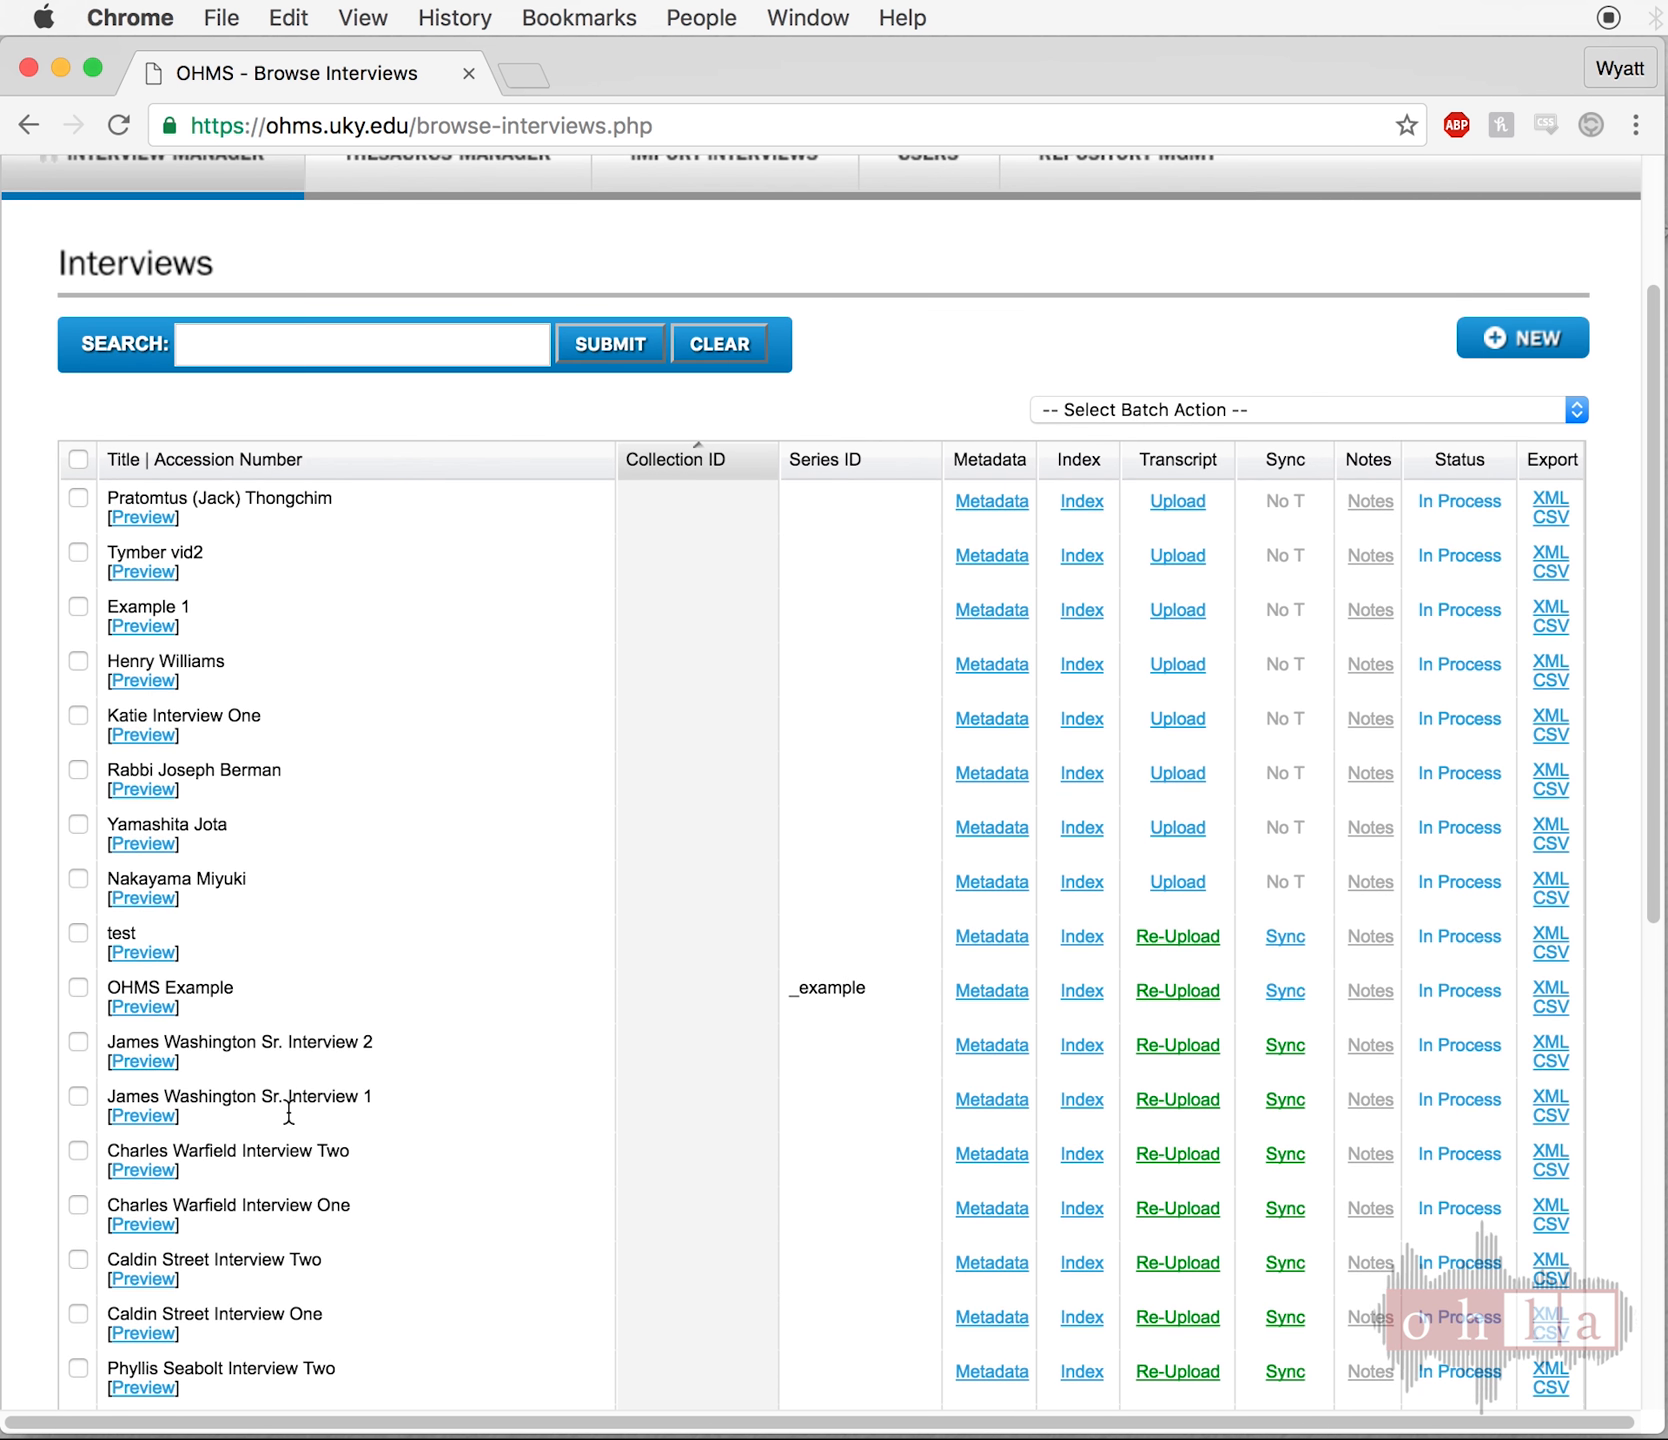
{"action": "left_click", "coordinate": [1076, 997]}
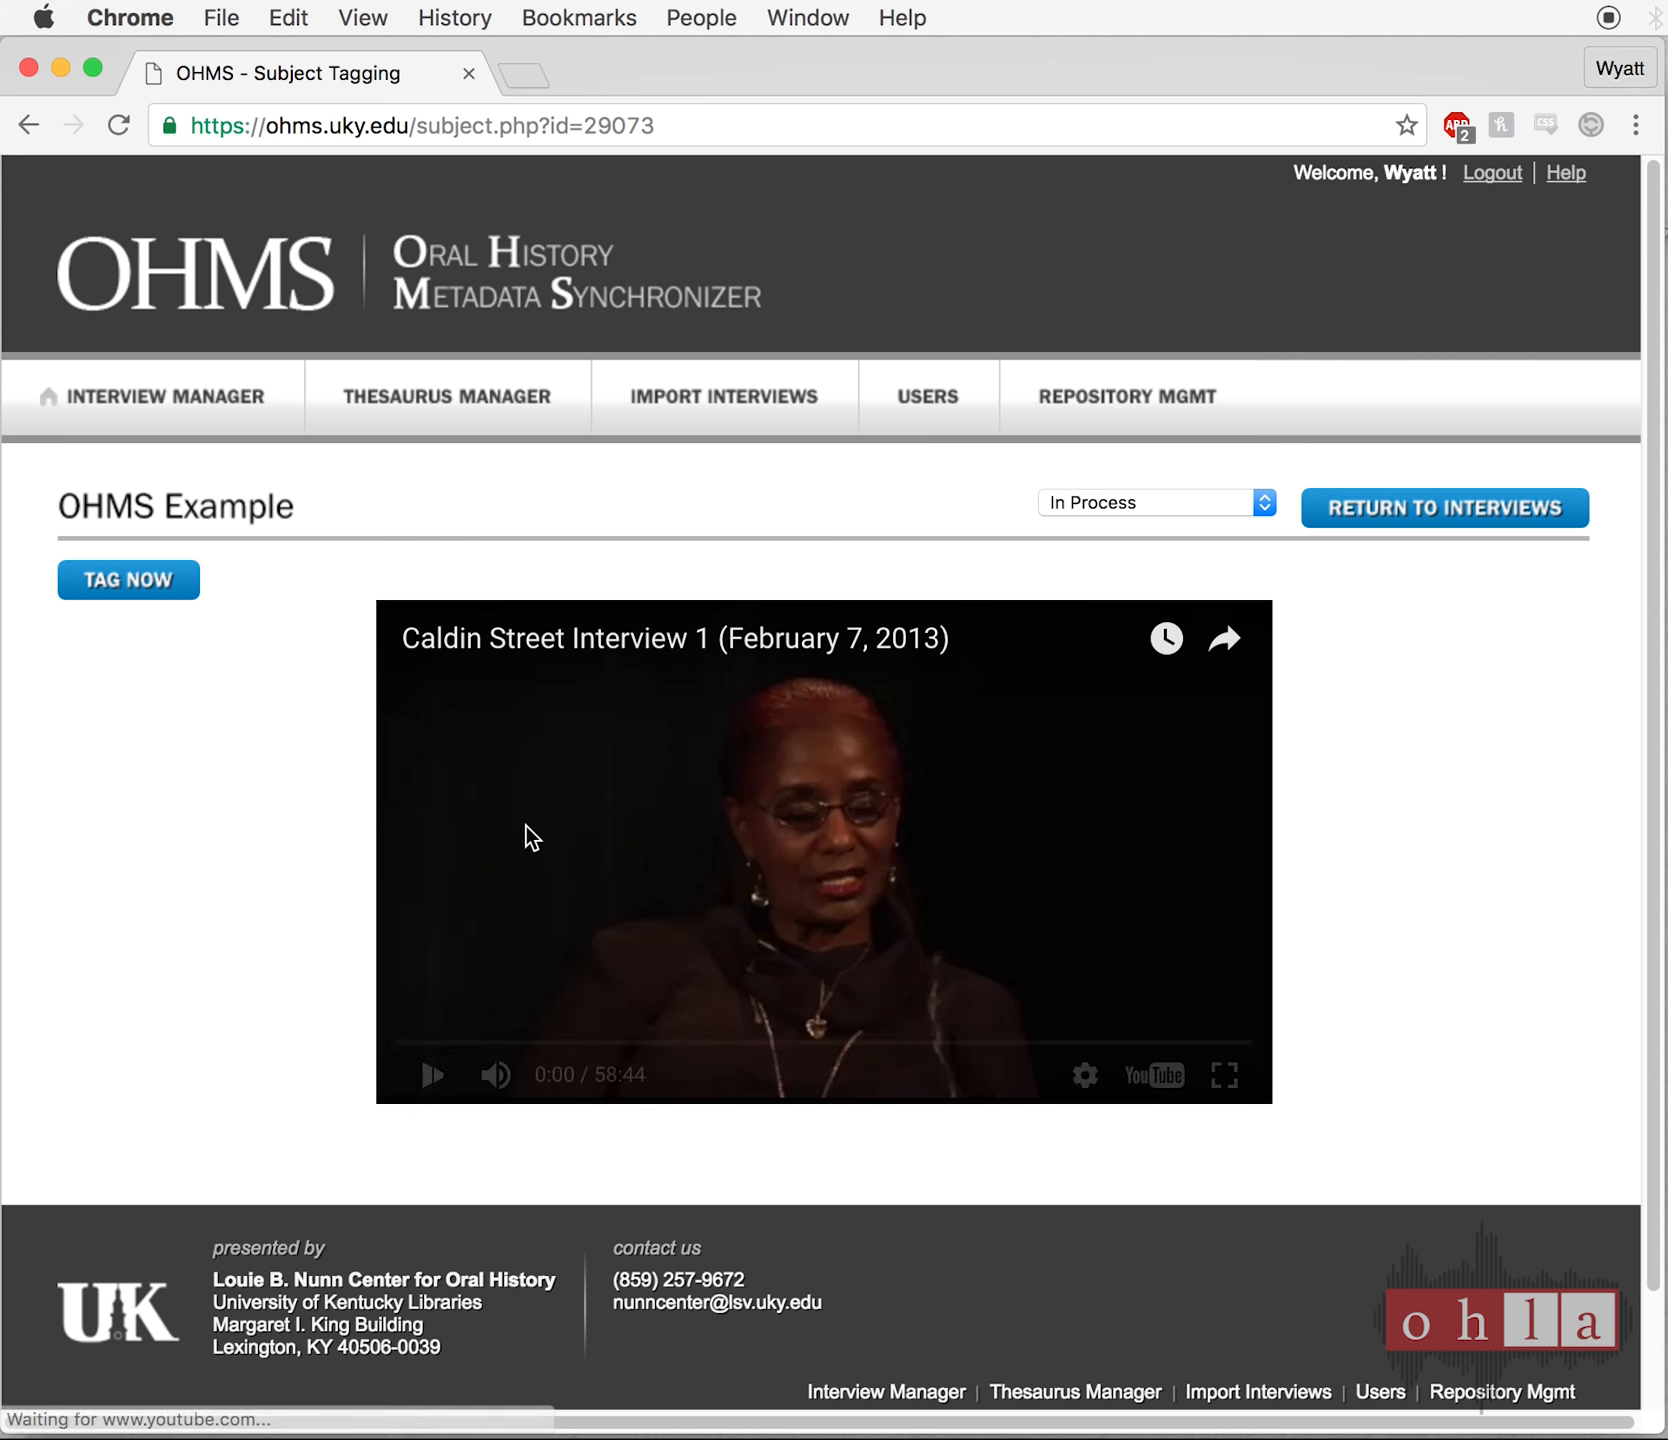
{"action": "left_click", "coordinate": [433, 1068]}
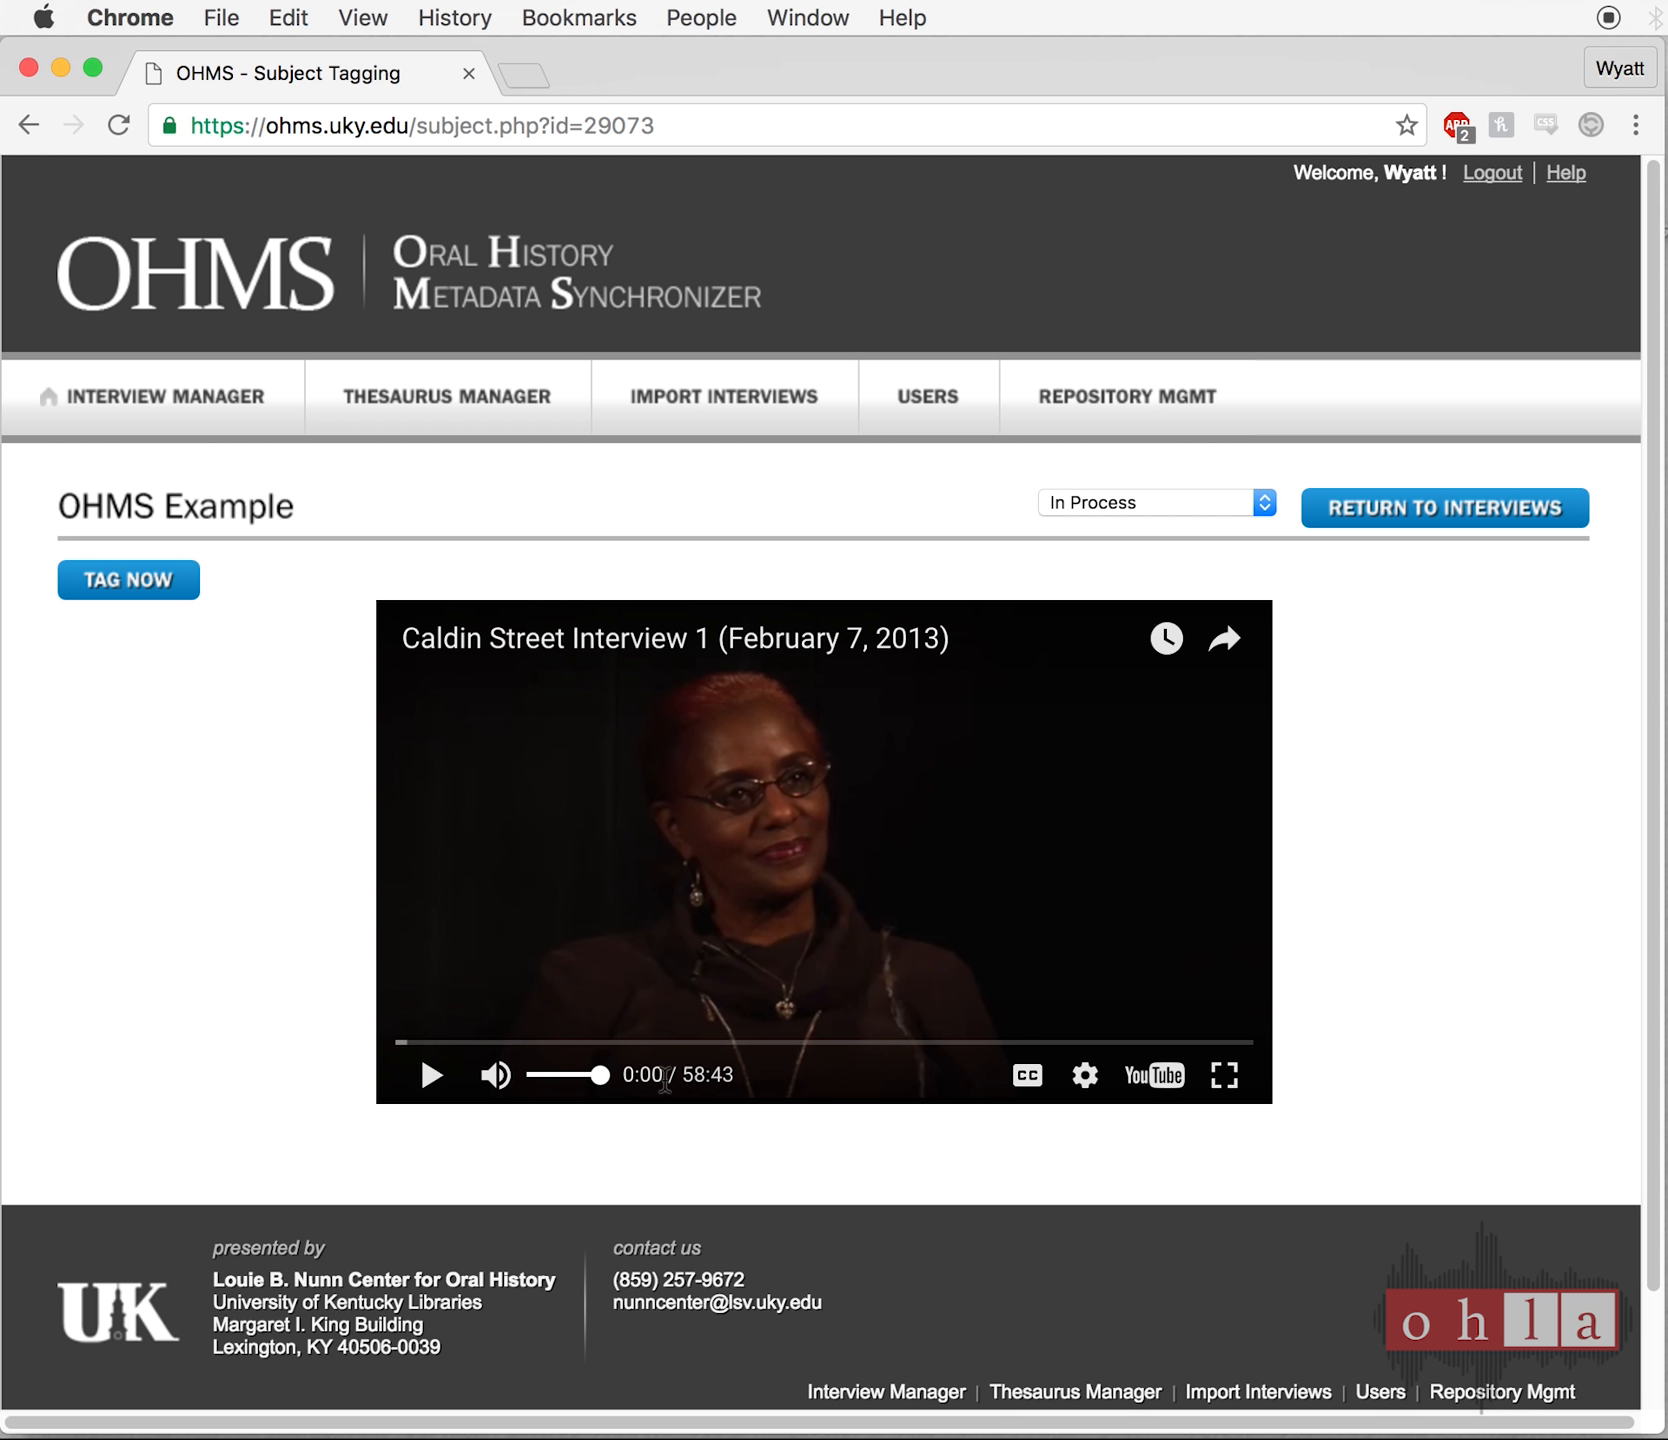
{"action": "left_click", "coordinate": [136, 580]}
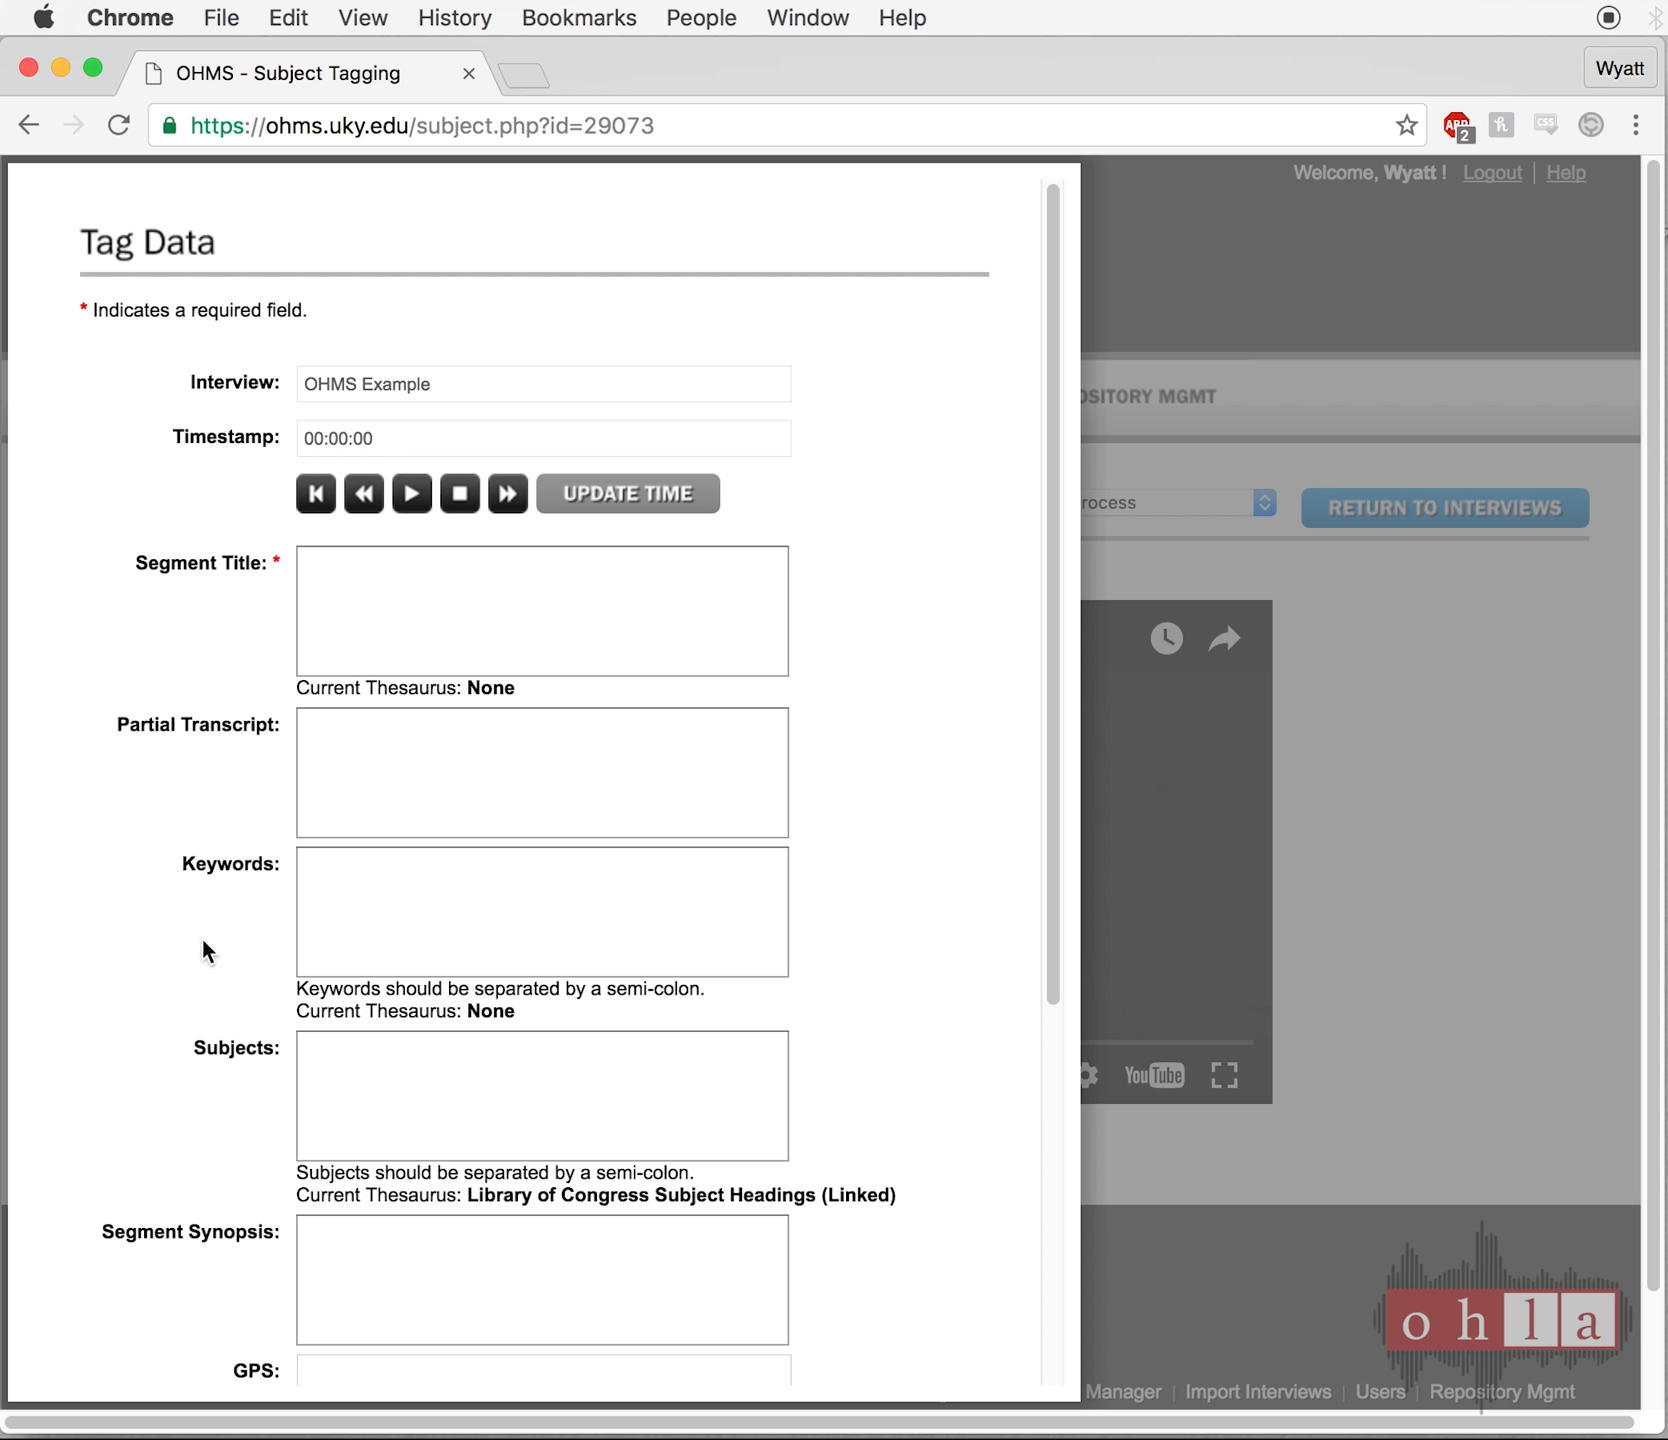
- Enter "Introduction" as the segment title in the tag data form
{"action": "scroll", "coordinate": [220, 997], "scroll_direction": "down", "scroll_amount": 1}
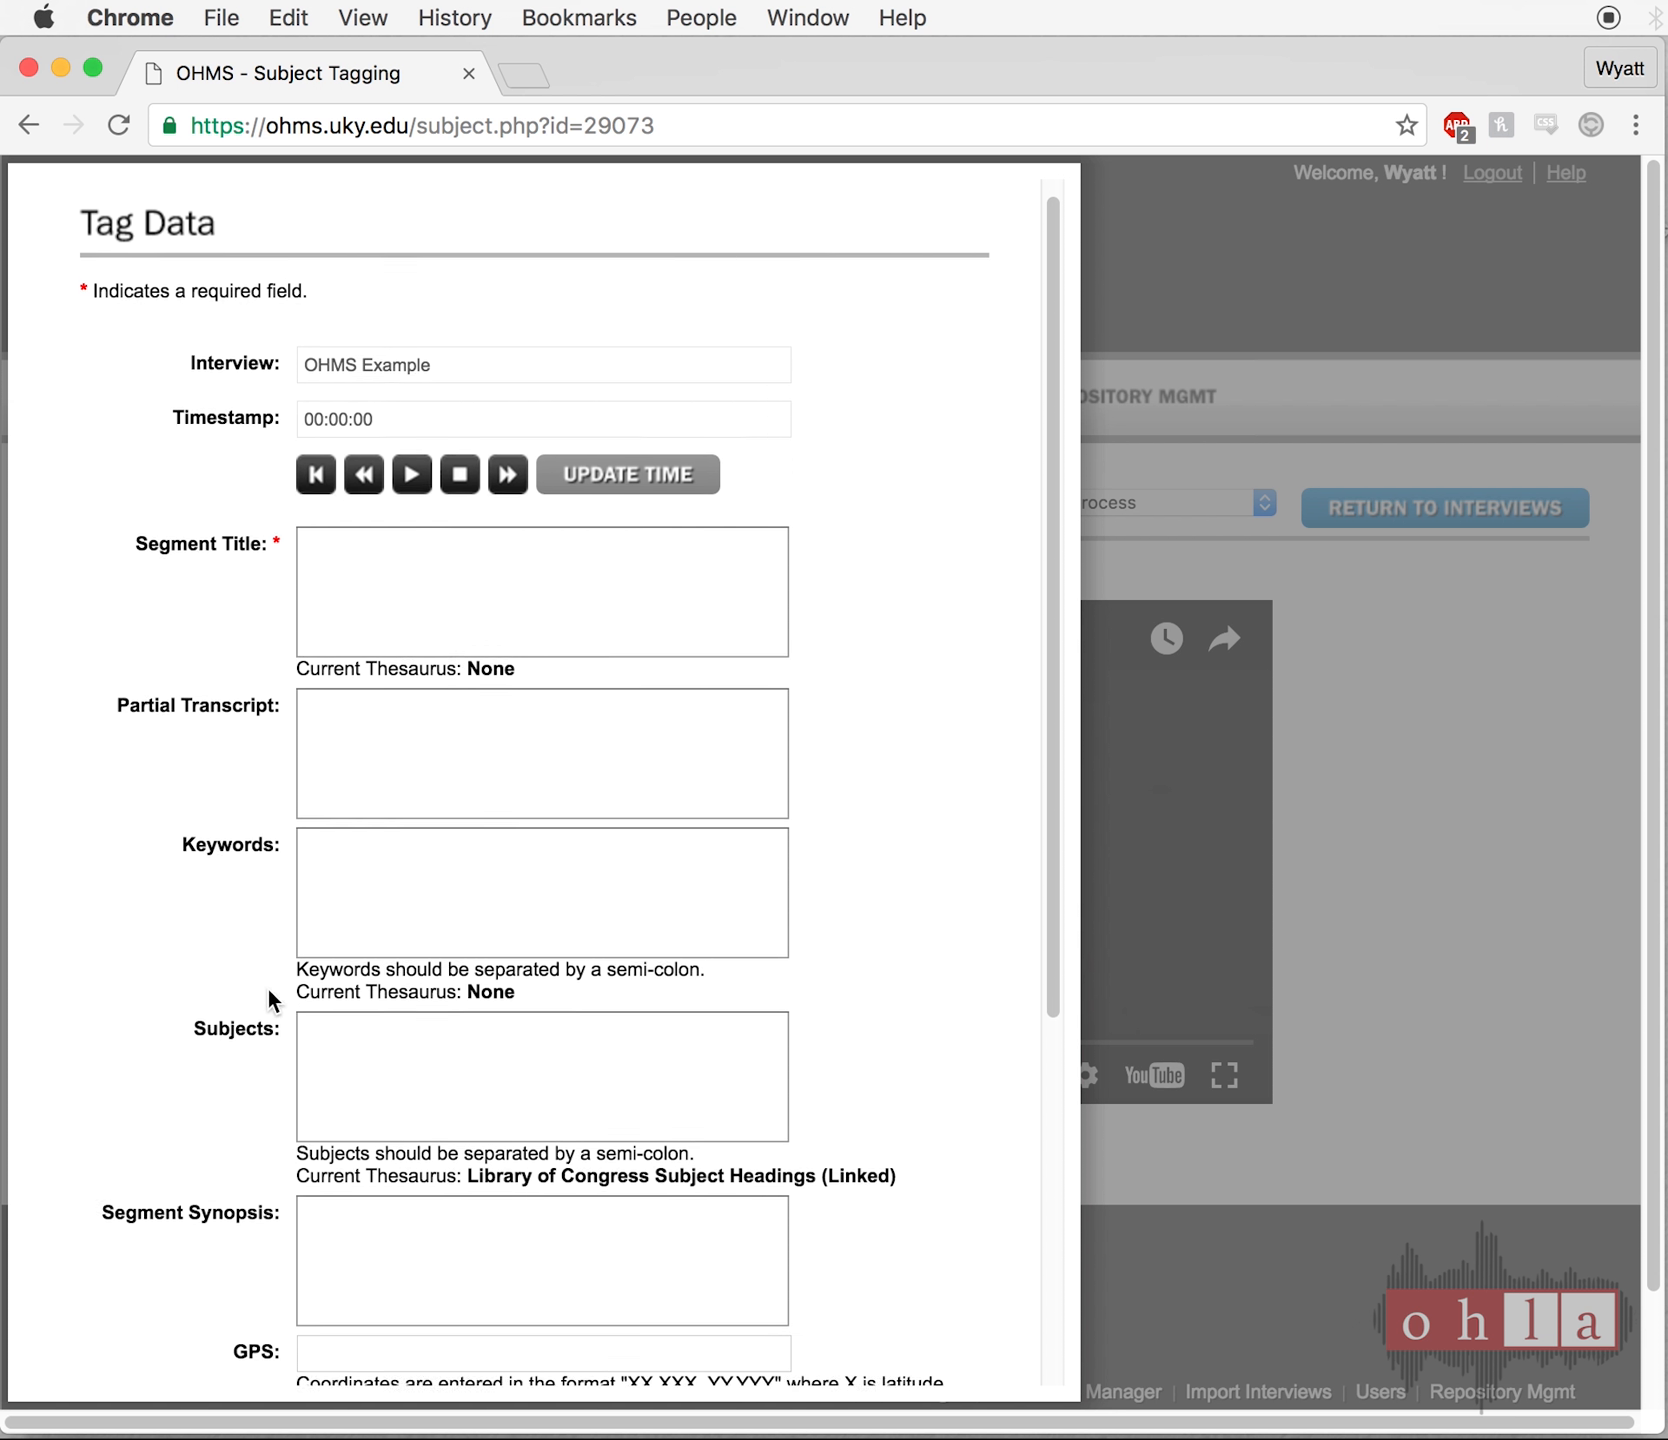
{"action": "scroll", "coordinate": [300, 1010], "scroll_direction": "down", "scroll_amount": 2}
{"action": "scroll", "coordinate": [380, 1215], "scroll_direction": "down", "scroll_amount": 3}
{"action": "scroll", "coordinate": [420, 1112], "scroll_direction": "down", "scroll_amount": 4}
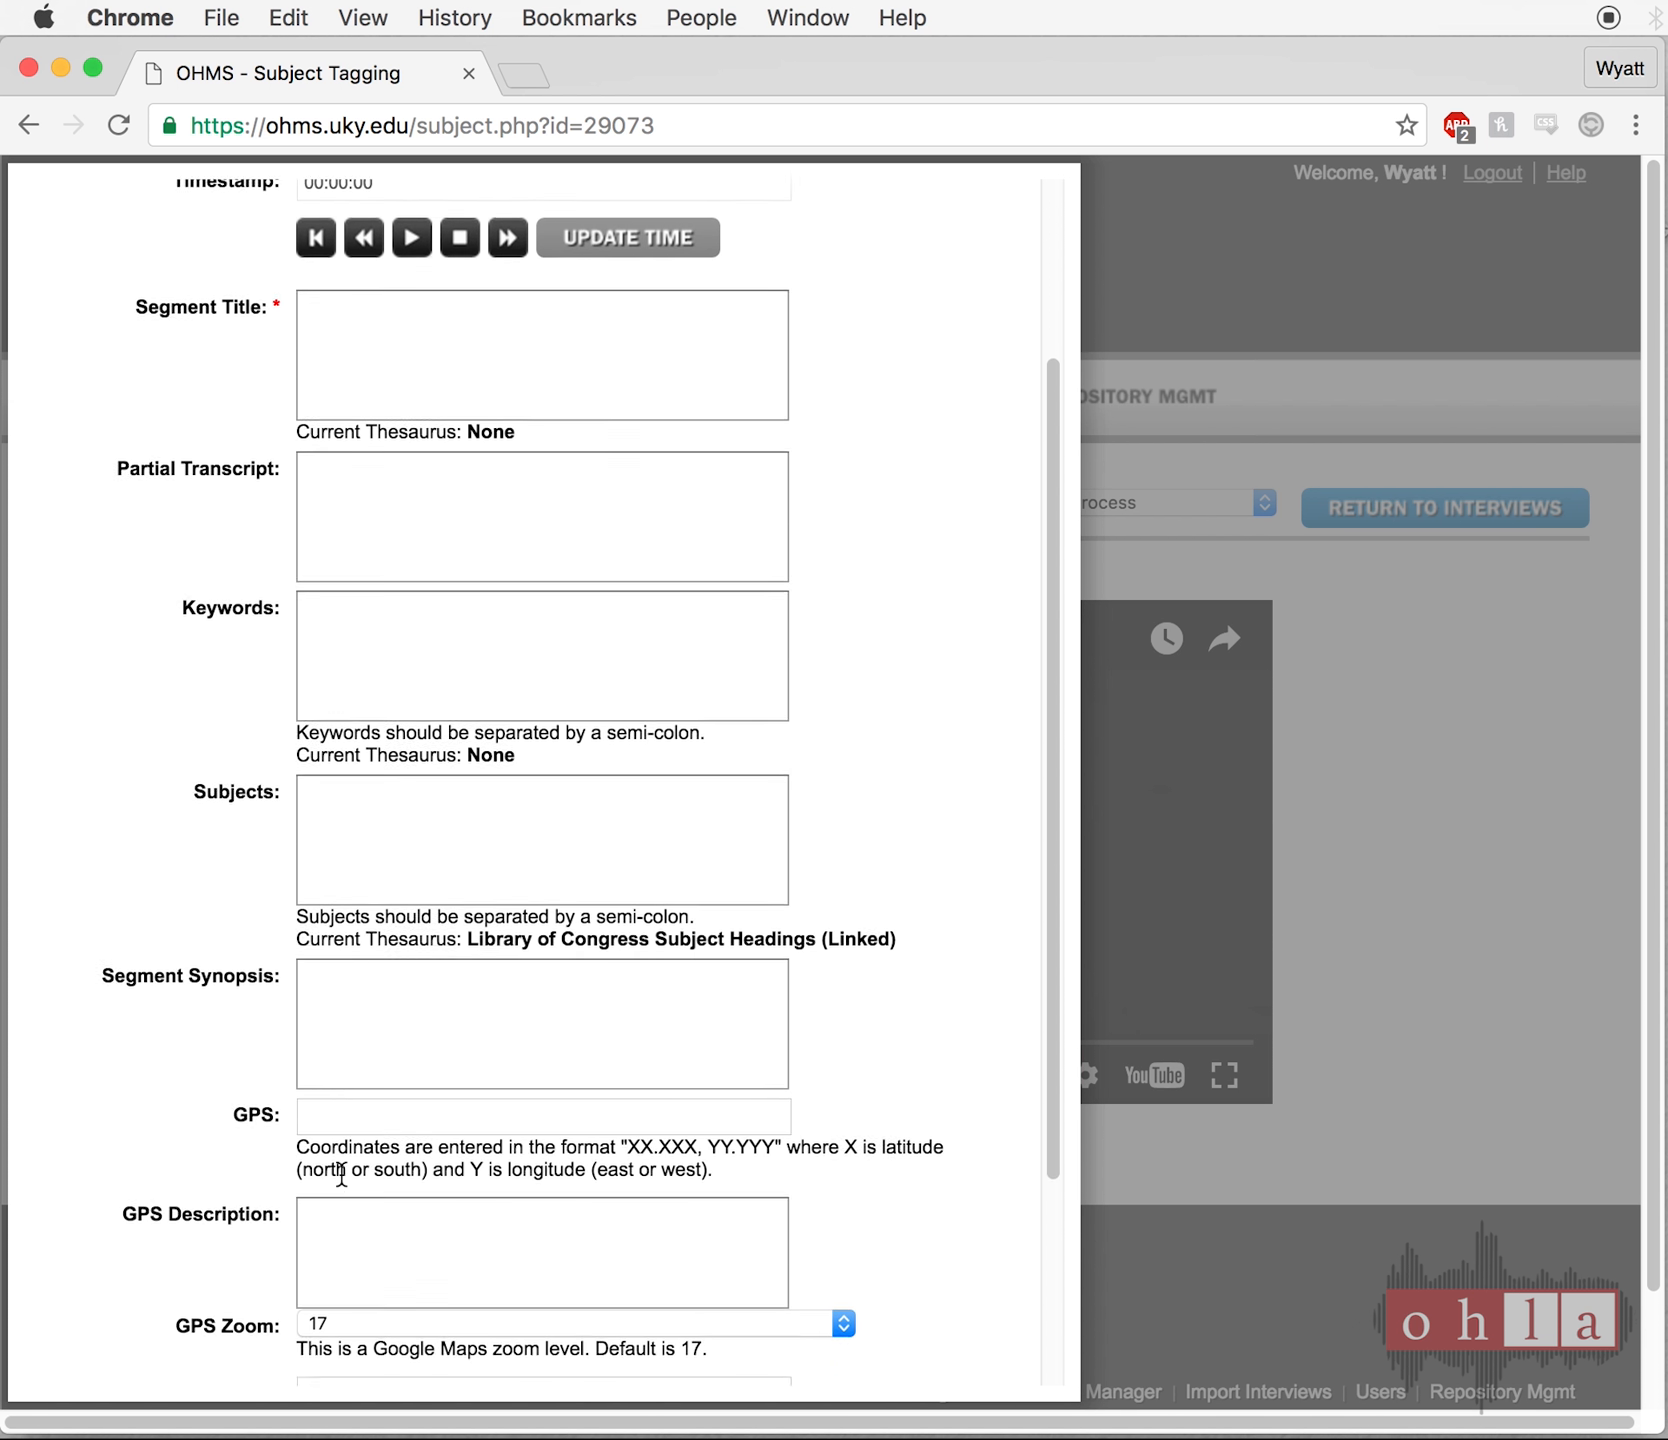
{"action": "scroll", "coordinate": [341, 1172], "scroll_direction": "down", "scroll_amount": 10}
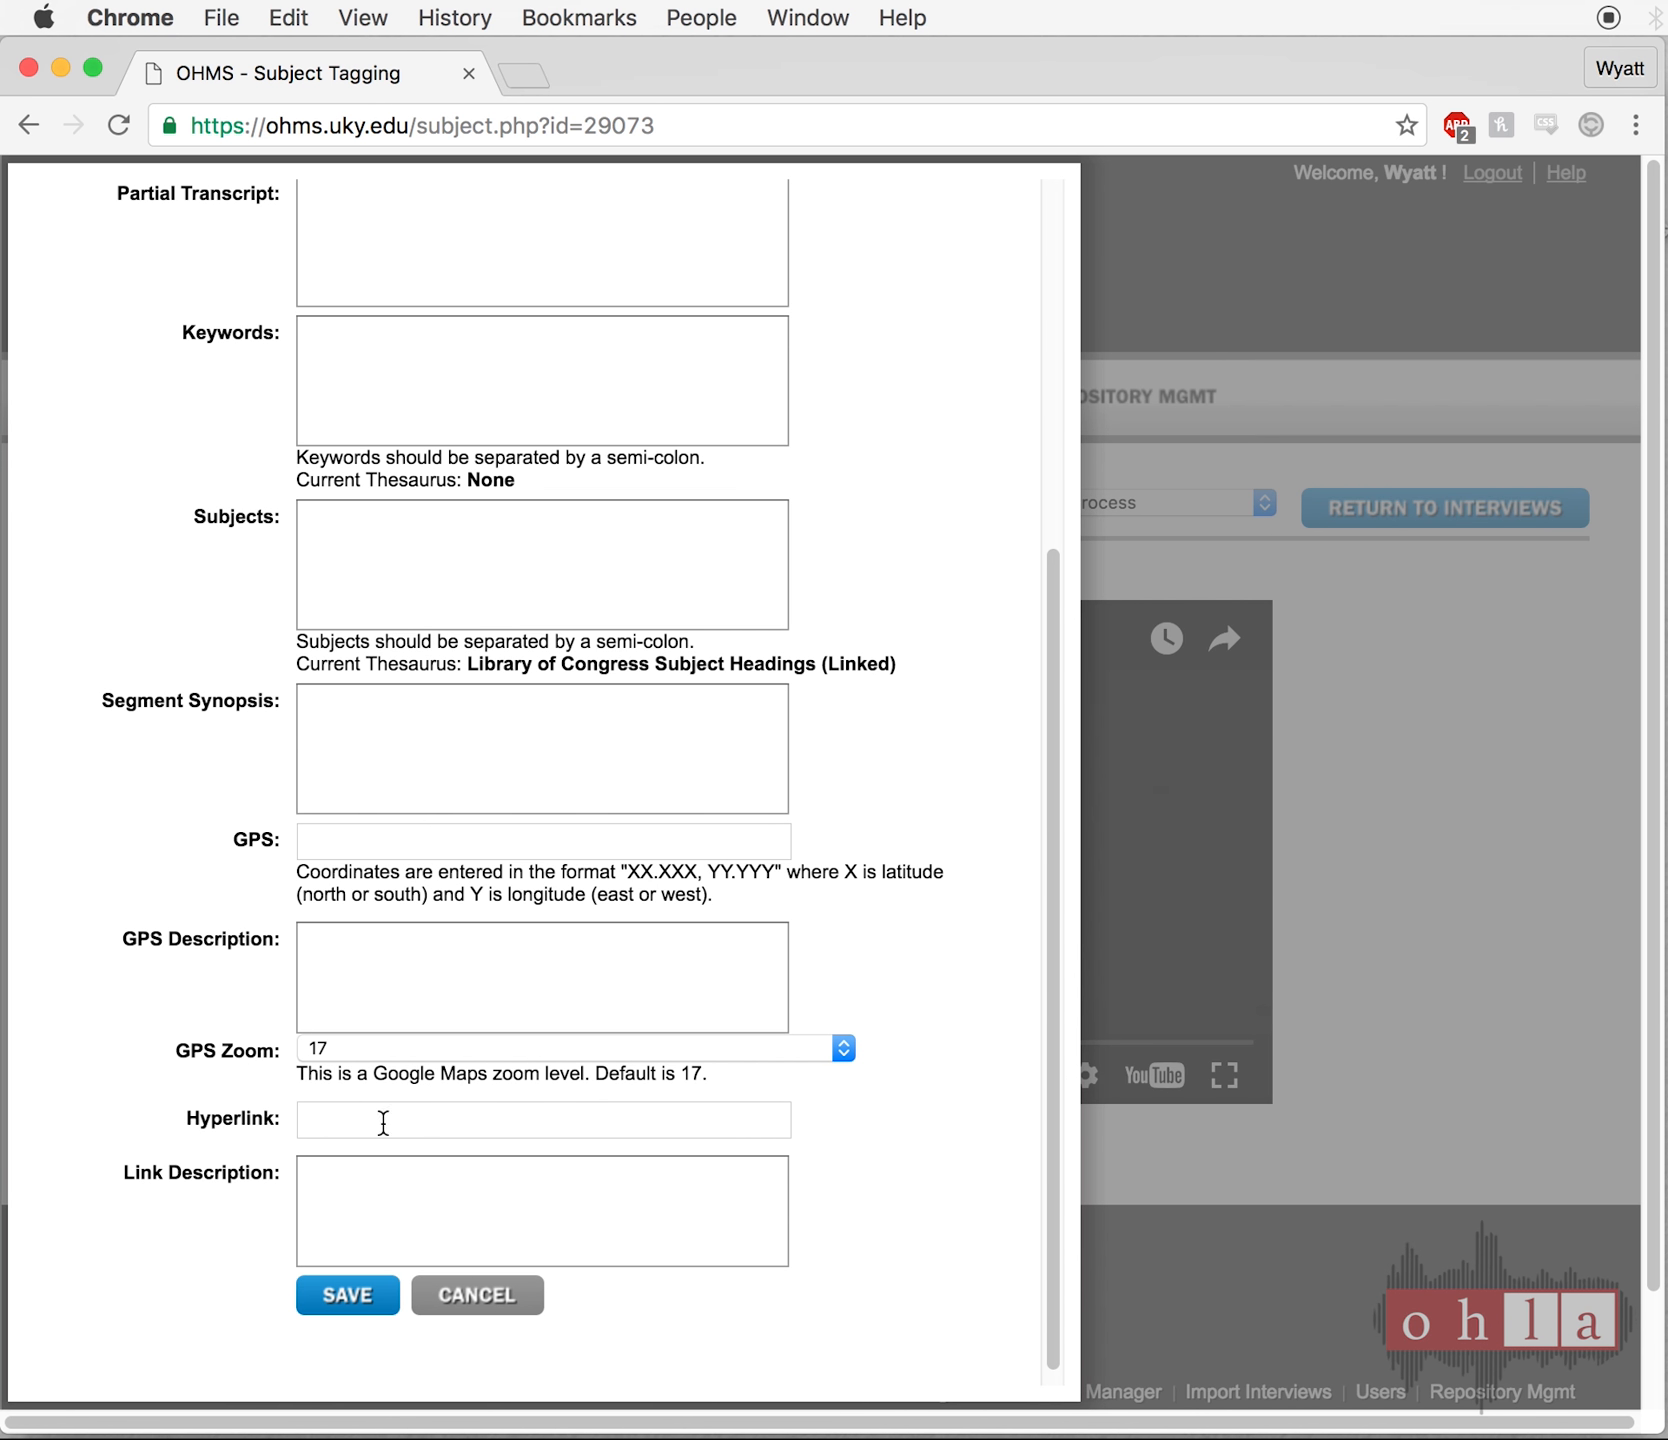
{"action": "scroll", "coordinate": [383, 1122], "scroll_direction": "up", "scroll_amount": 20}
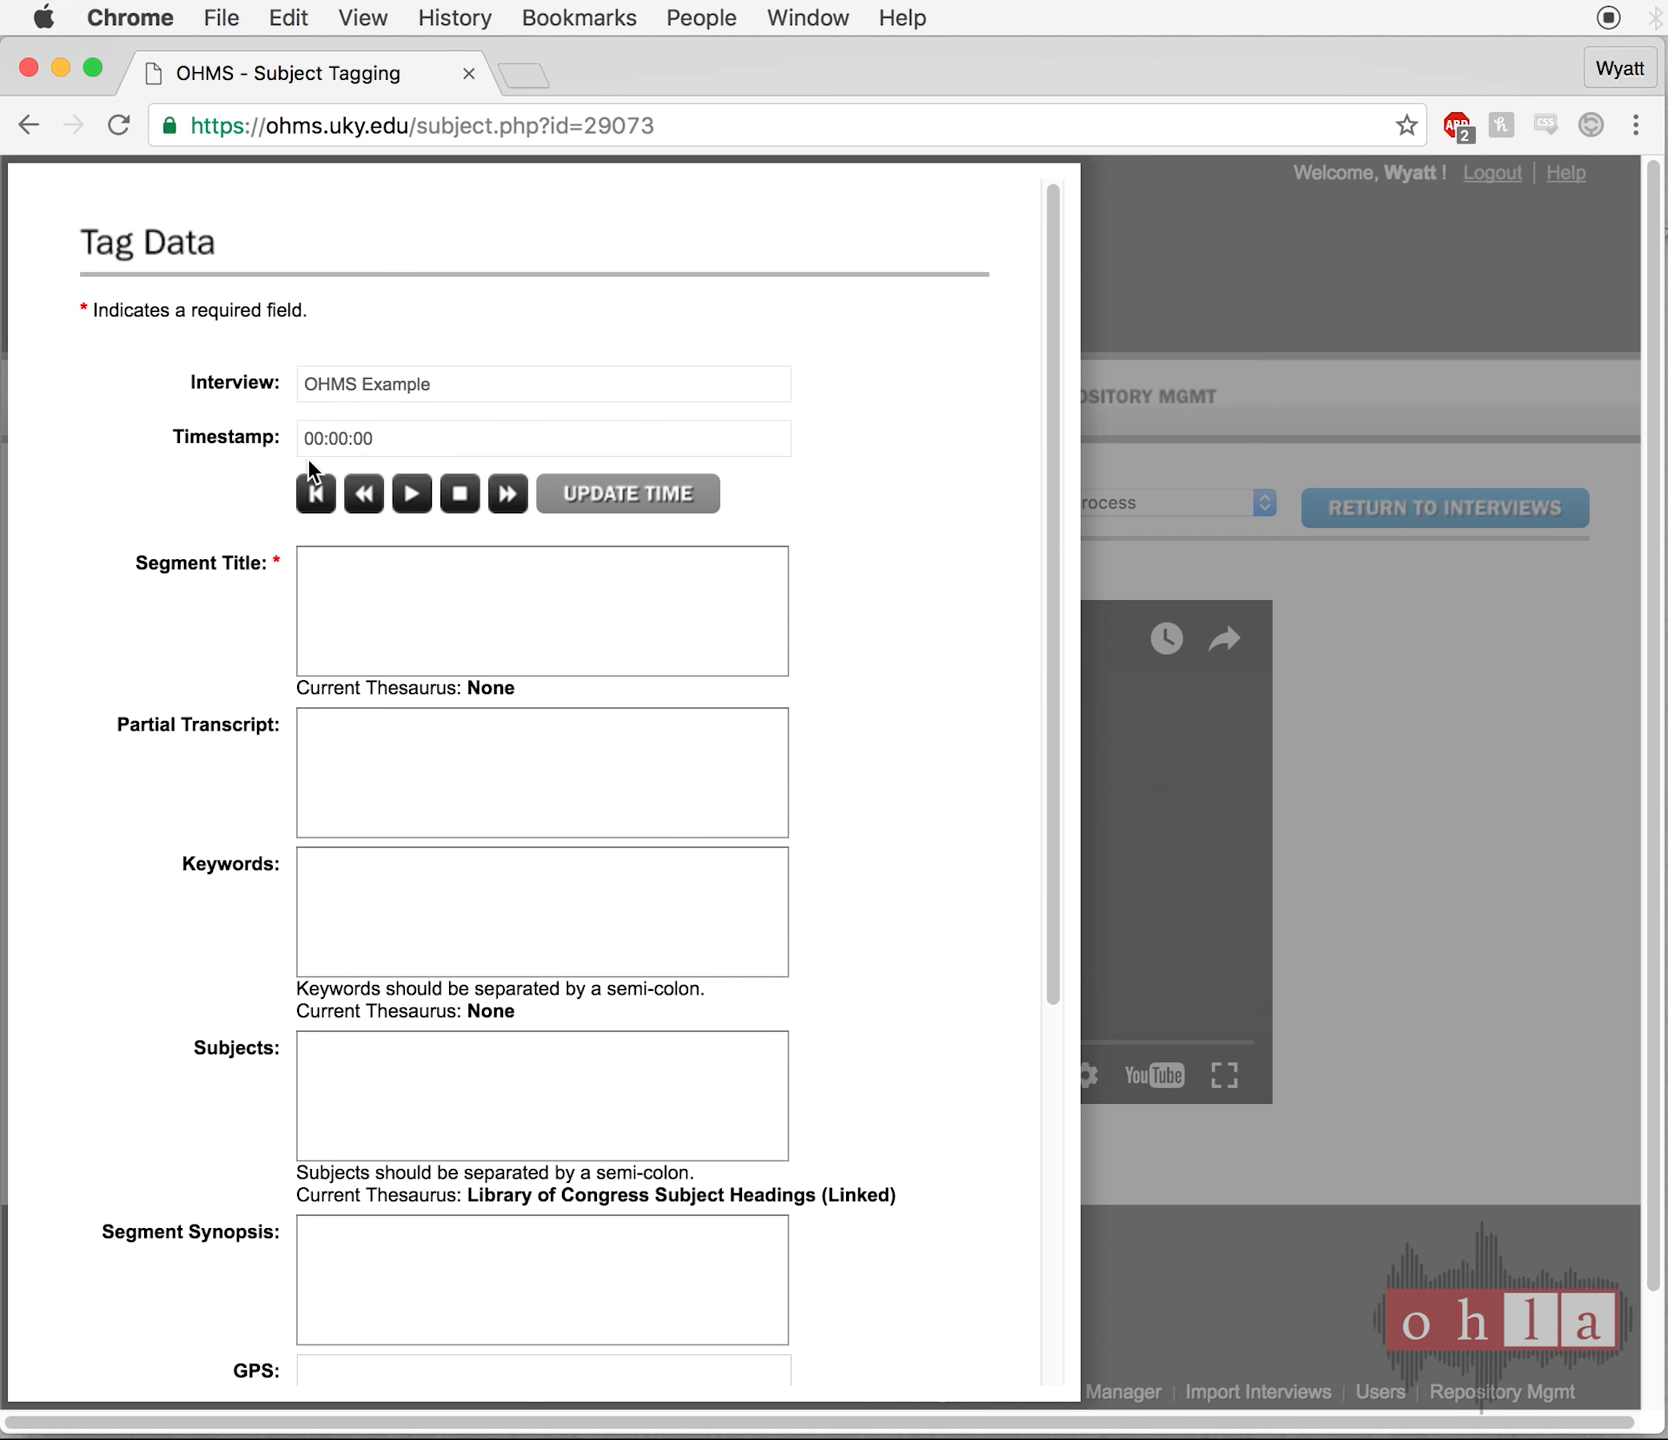
{"action": "left_click", "coordinate": [308, 587]}
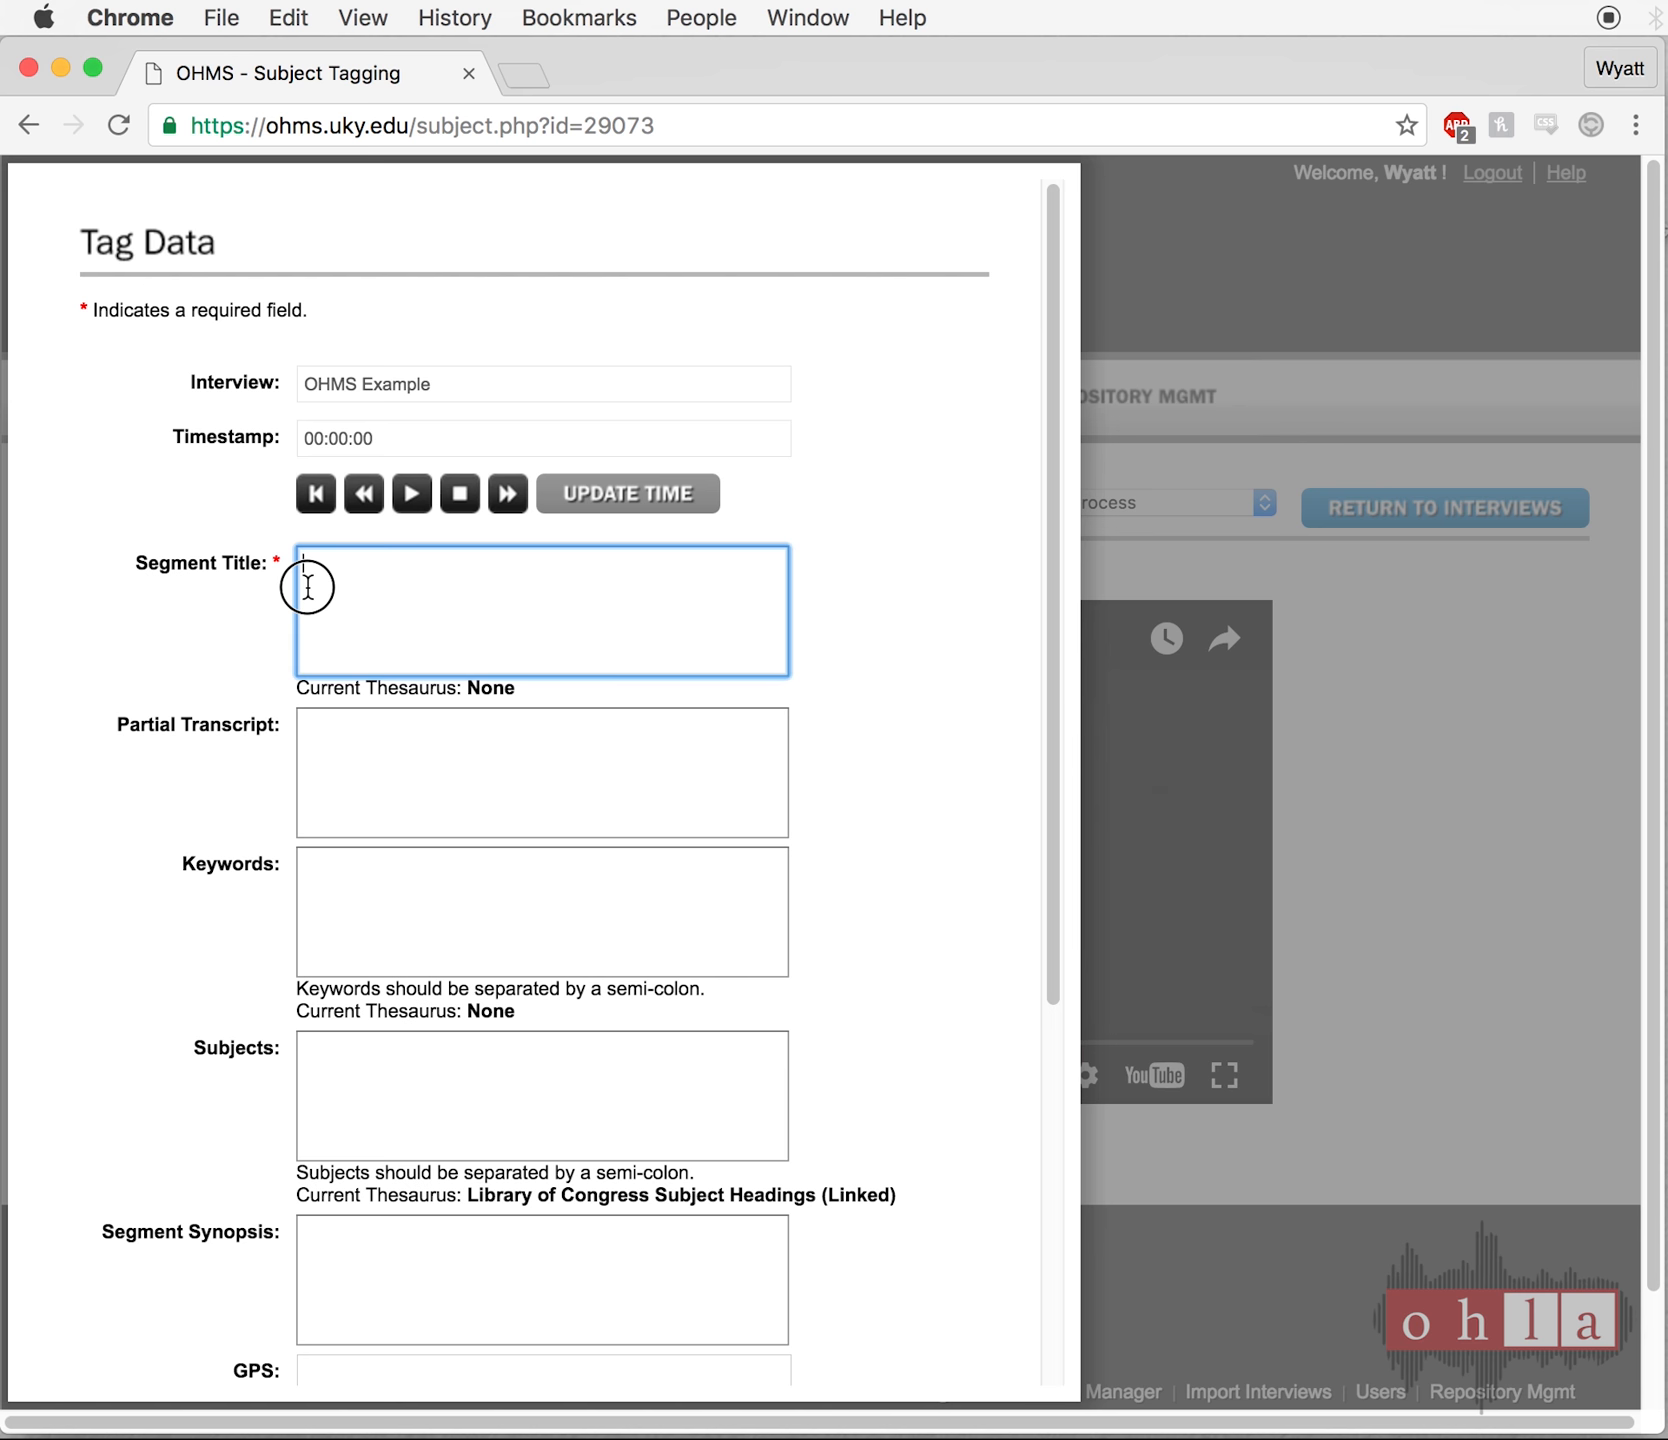
{"action": "type", "text": "Introduction"}
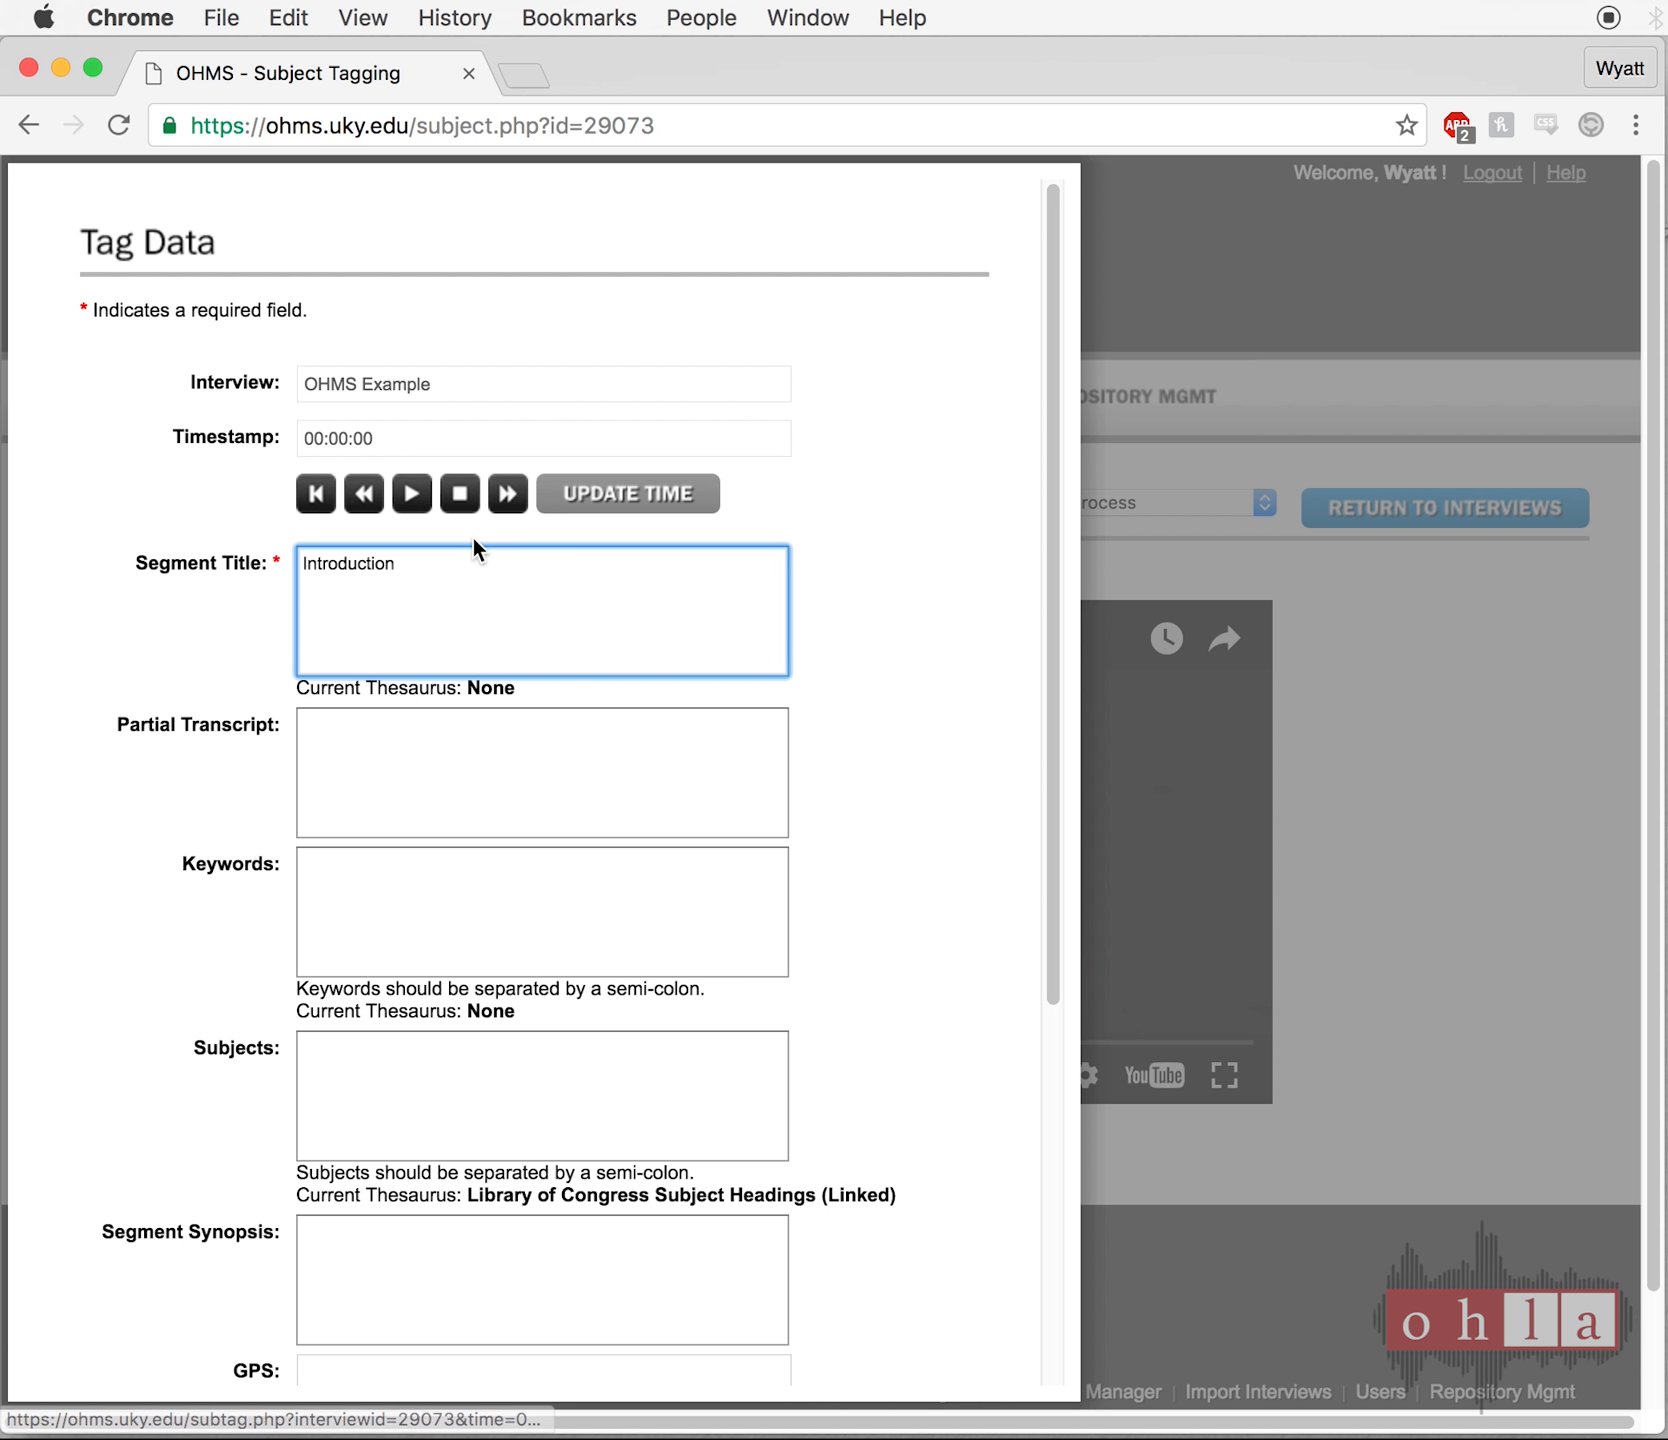
- Enter "education" as the segment's subject, leaving the partial transcript and keywords empty
{"action": "left_click", "coordinate": [428, 766]}
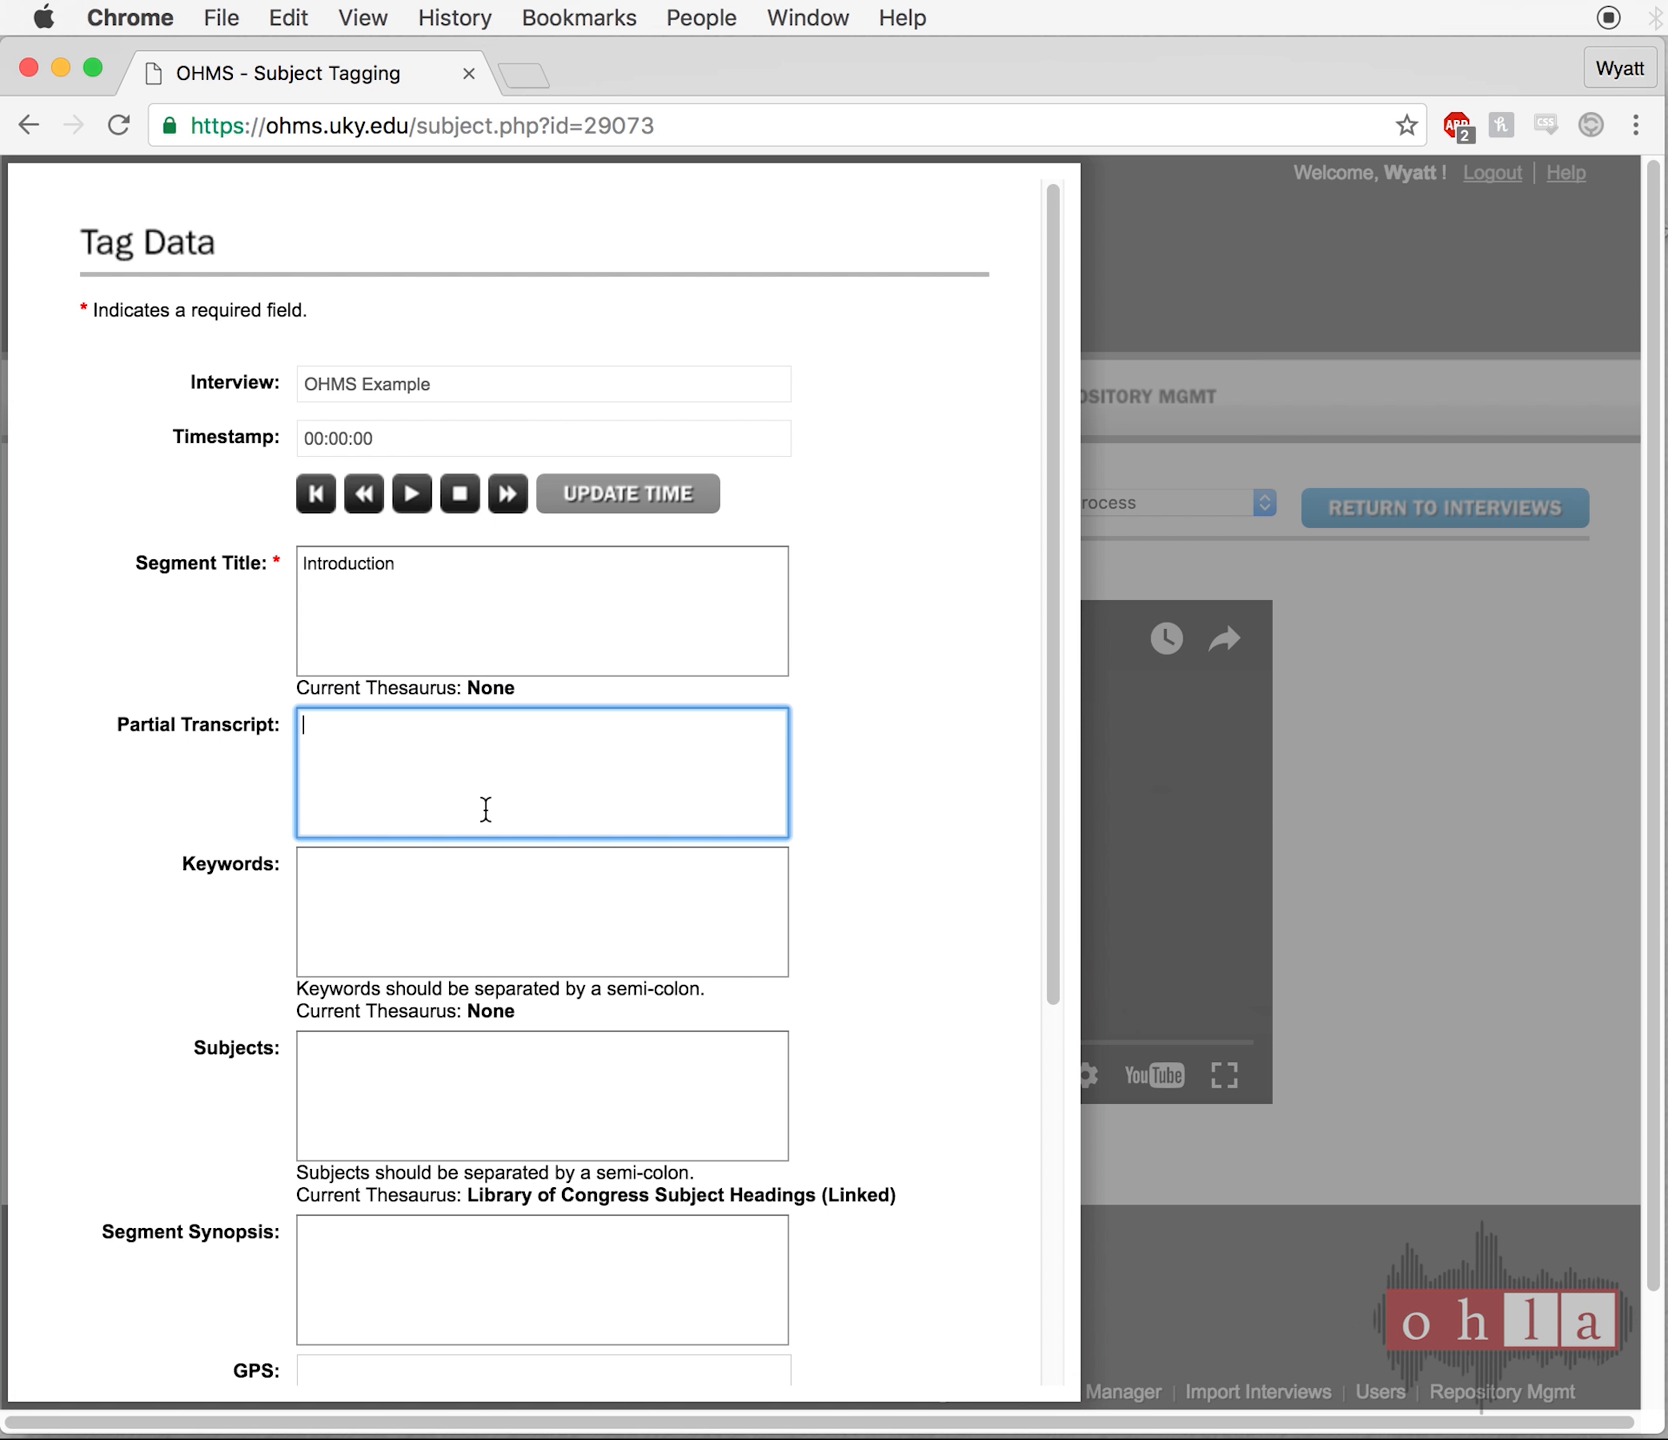
{"action": "scroll", "coordinate": [503, 760], "scroll_direction": "down", "scroll_amount": 3}
{"action": "left_click", "coordinate": [447, 755]}
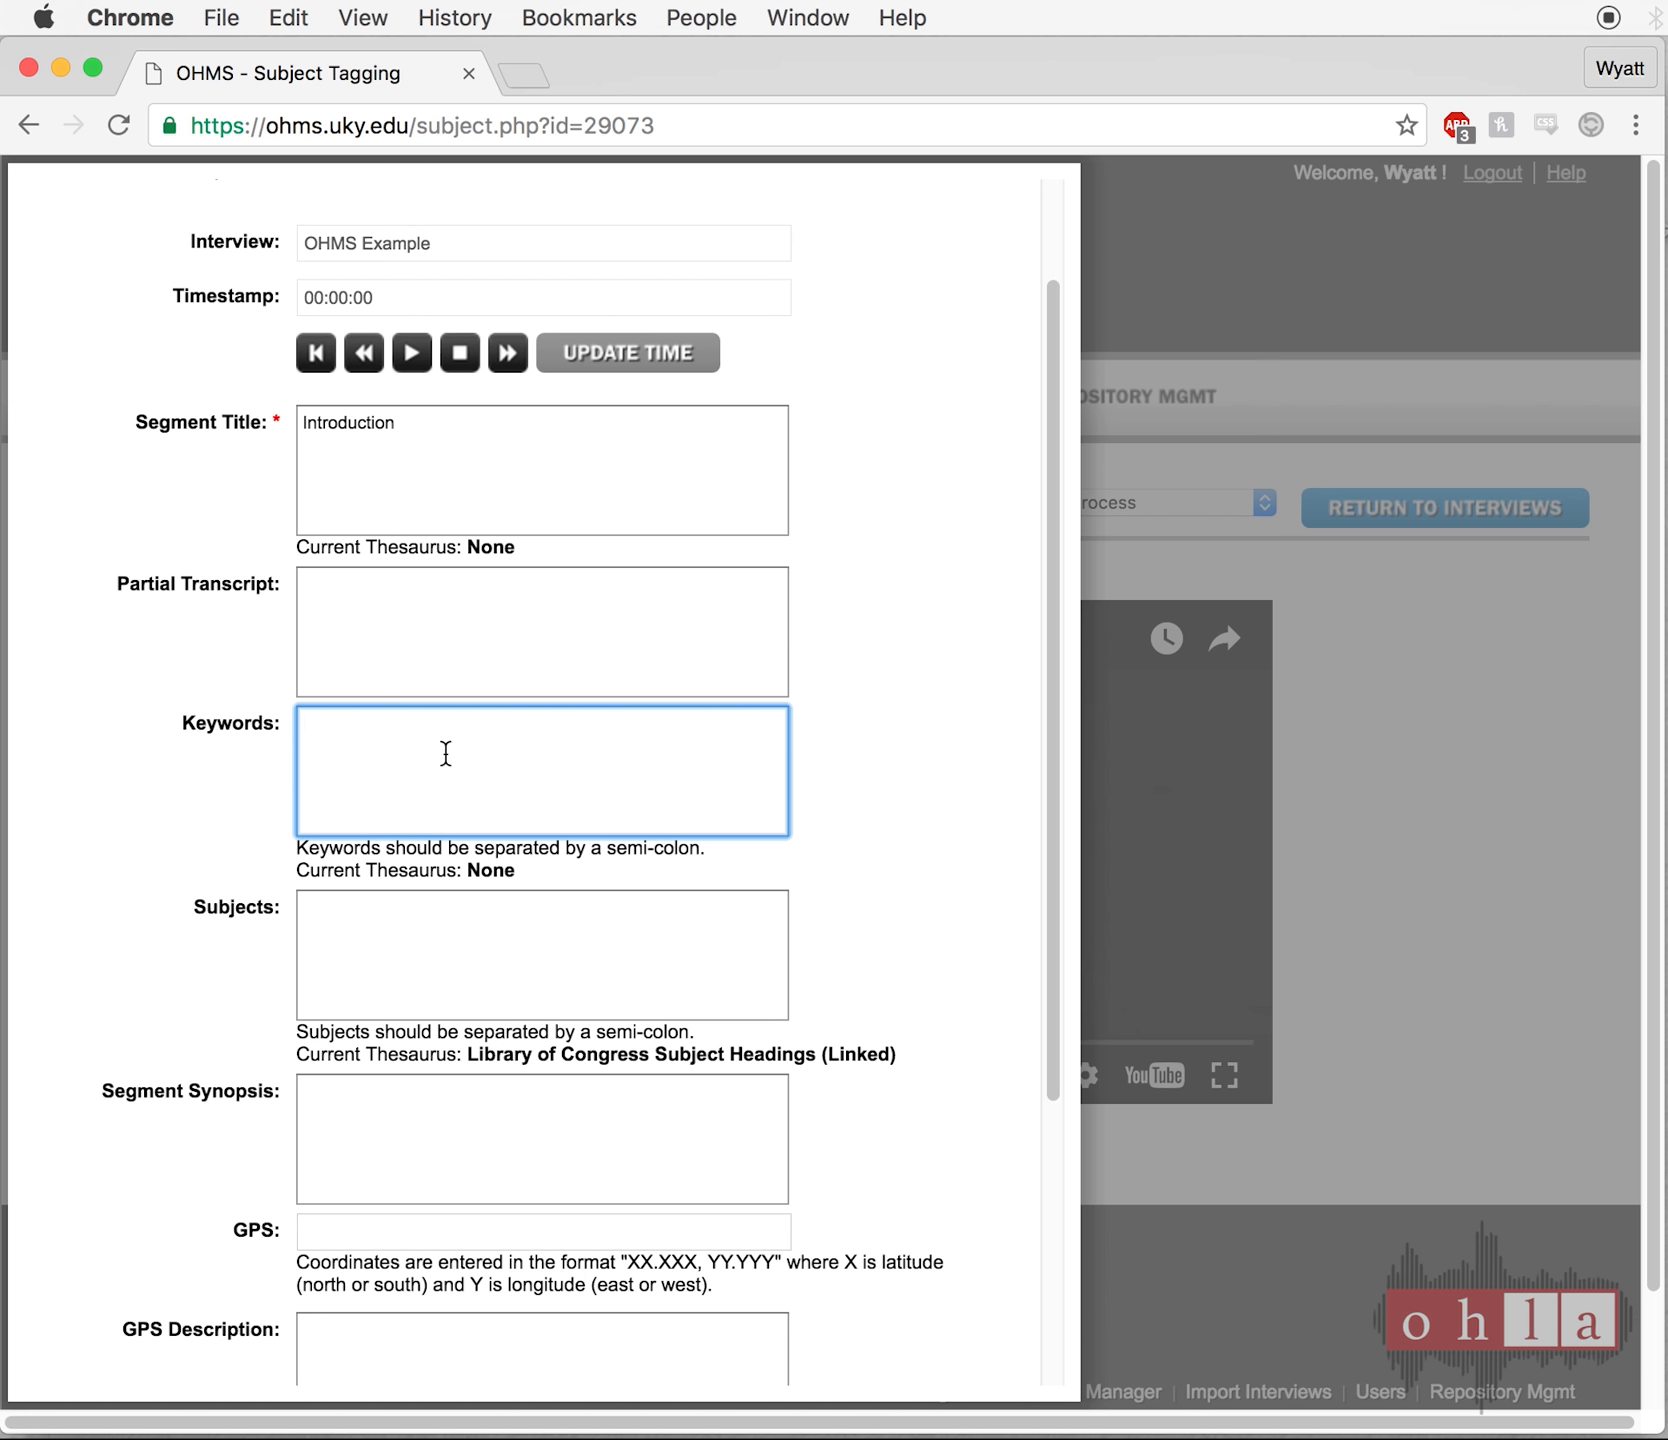
{"action": "left_click", "coordinate": [481, 950]}
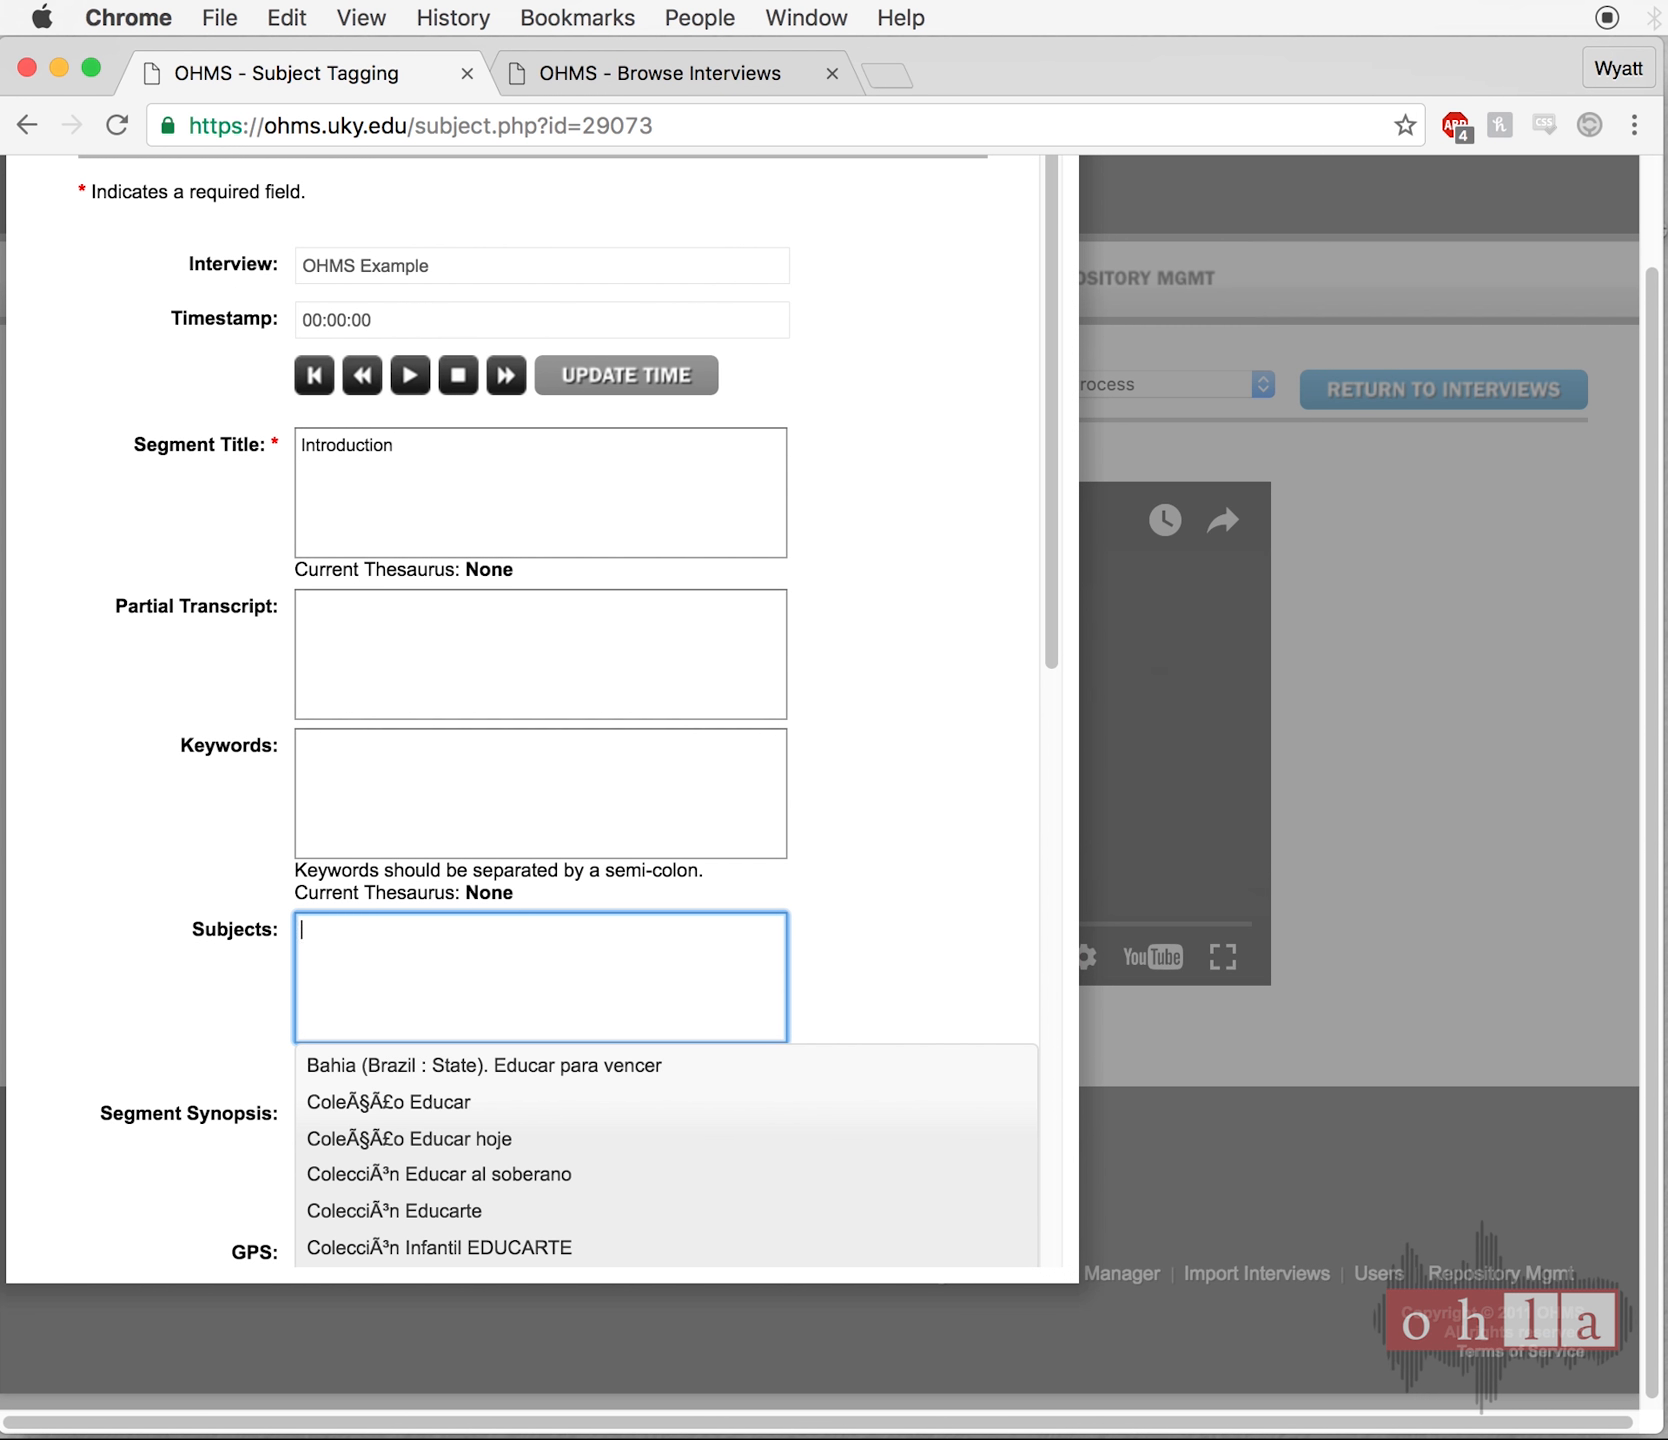
{"action": "type", "text": "education"}
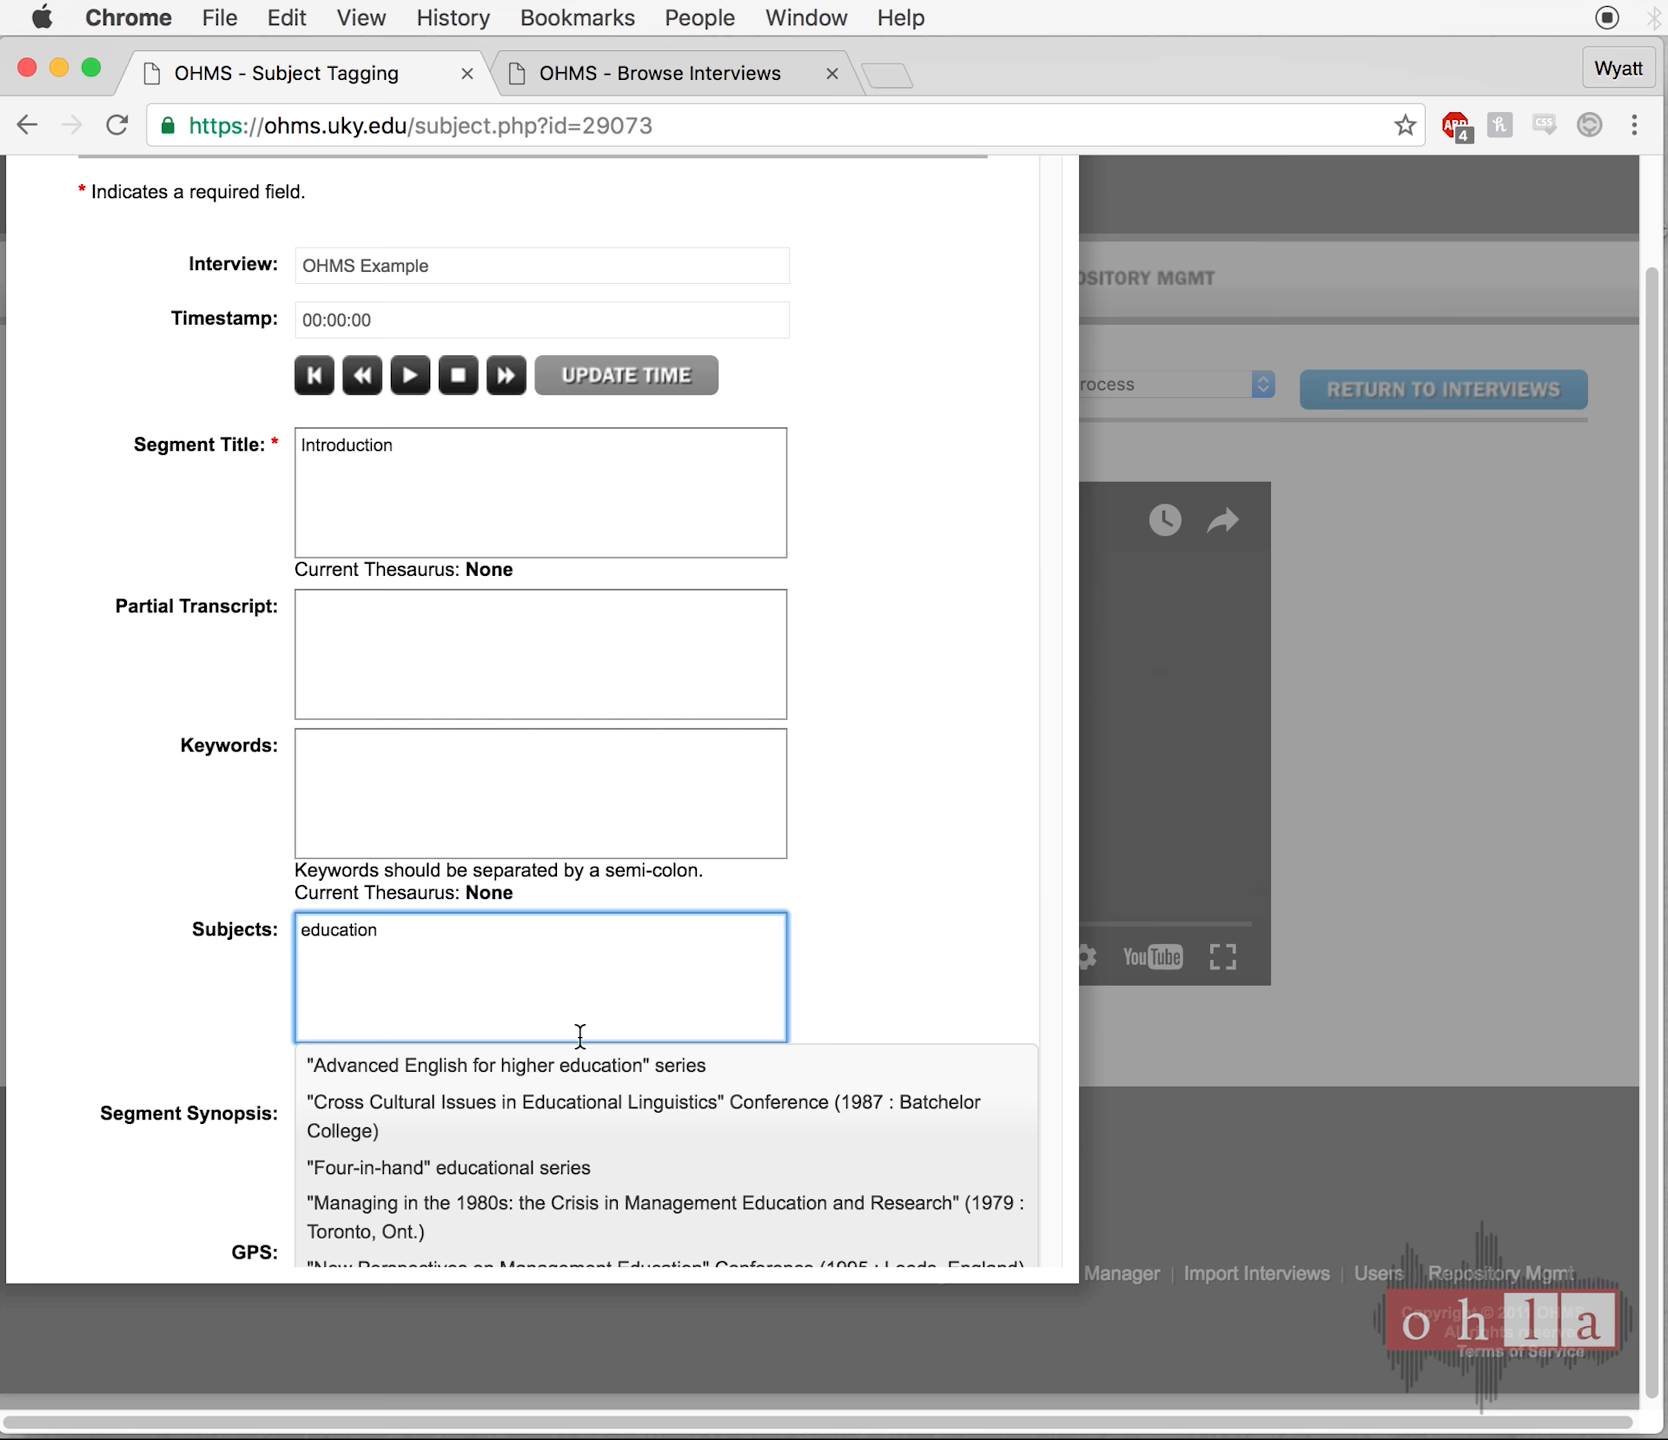
- Browse the Library of Congress subject heading suggestions offered for "education"
{"action": "scroll", "coordinate": [580, 1038], "scroll_direction": "down", "scroll_amount": 5}
{"action": "scroll", "coordinate": [580, 1036], "scroll_direction": "down", "scroll_amount": 10}
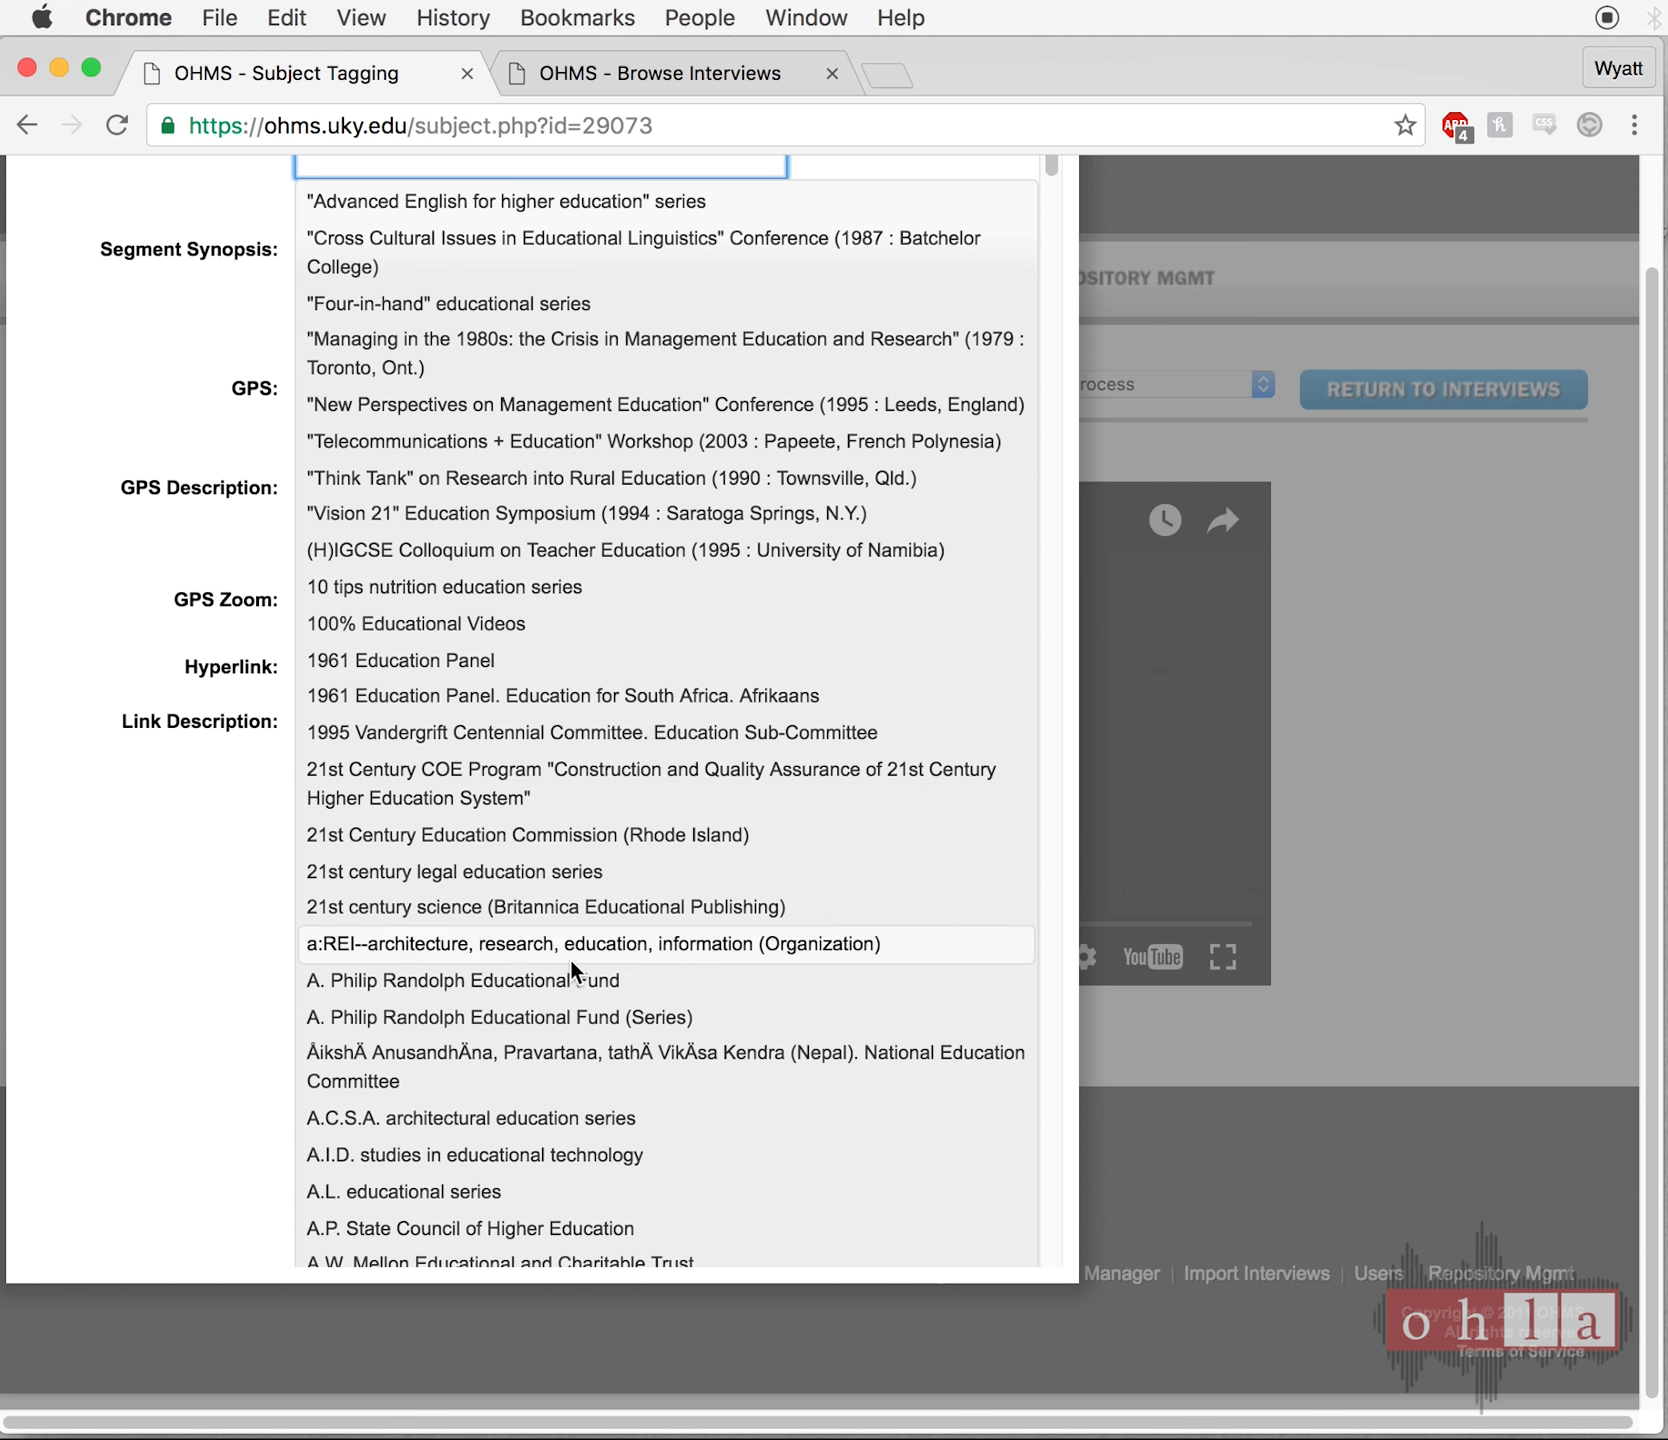
{"action": "scroll", "coordinate": [569, 960], "scroll_direction": "down", "scroll_amount": 15}
{"action": "scroll", "coordinate": [569, 960], "scroll_direction": "down", "scroll_amount": 20}
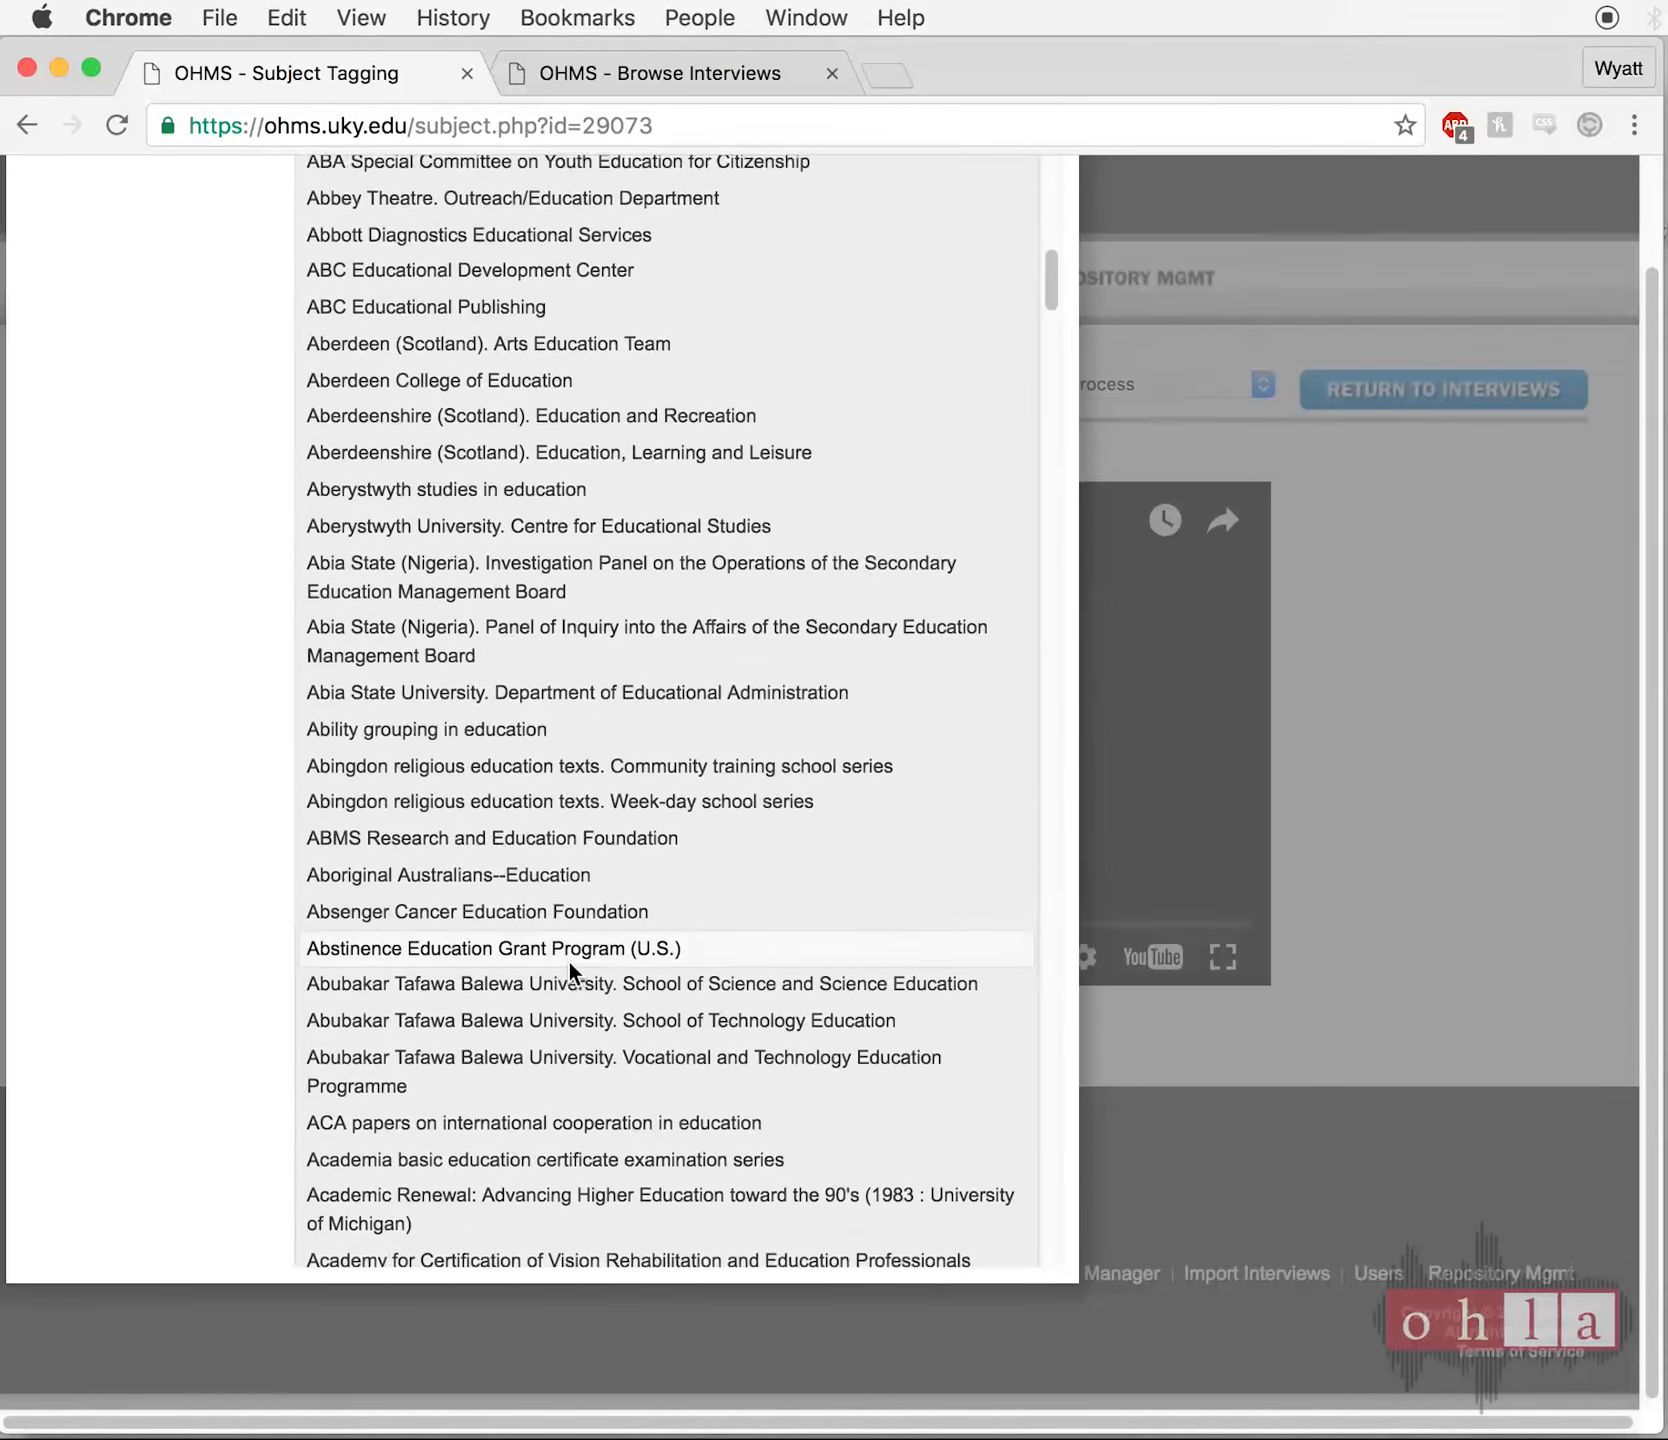
{"action": "scroll", "coordinate": [569, 960], "scroll_direction": "down", "scroll_amount": 20}
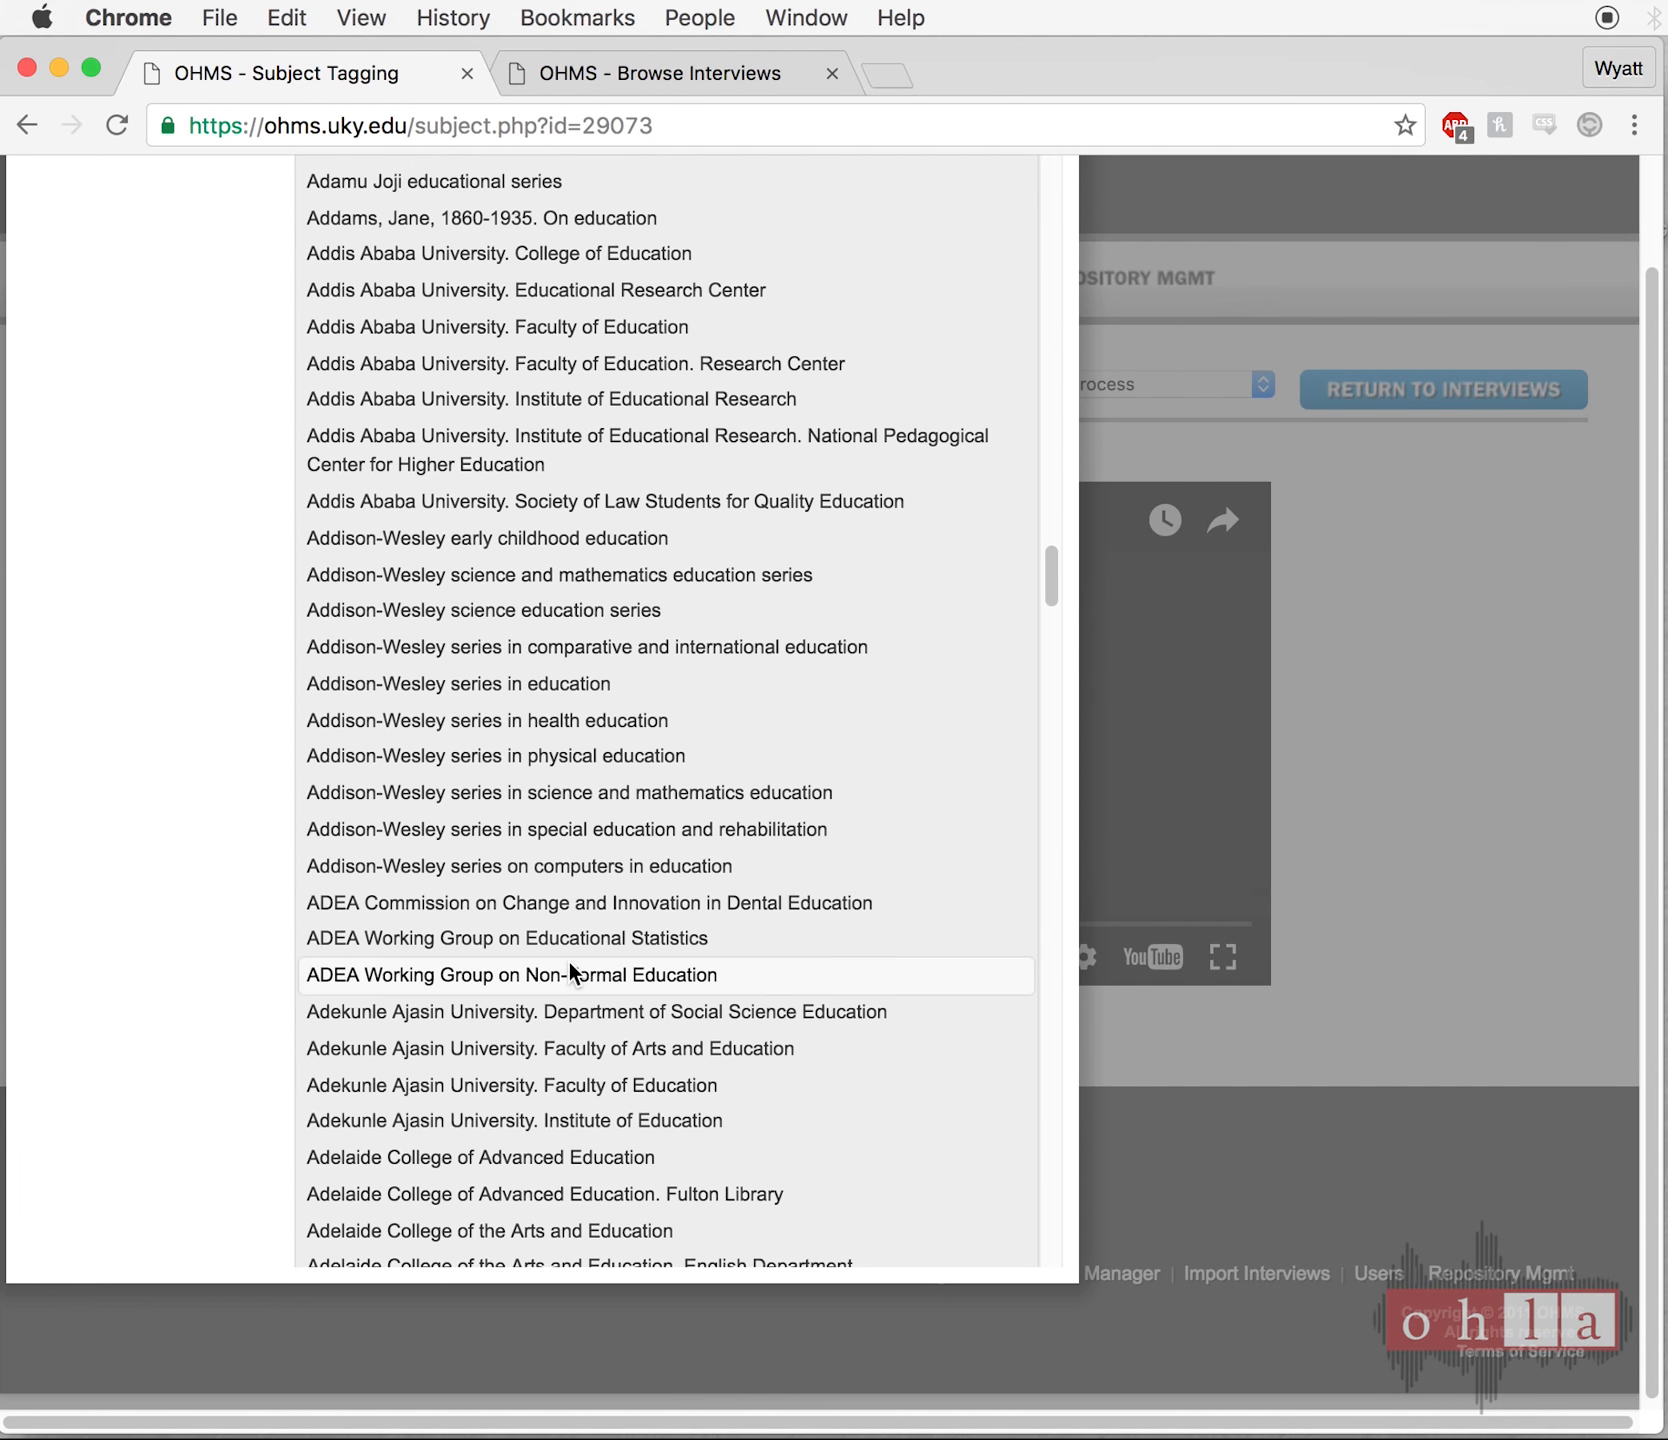
{"action": "scroll", "coordinate": [566, 960], "scroll_direction": "up", "scroll_amount": 20}
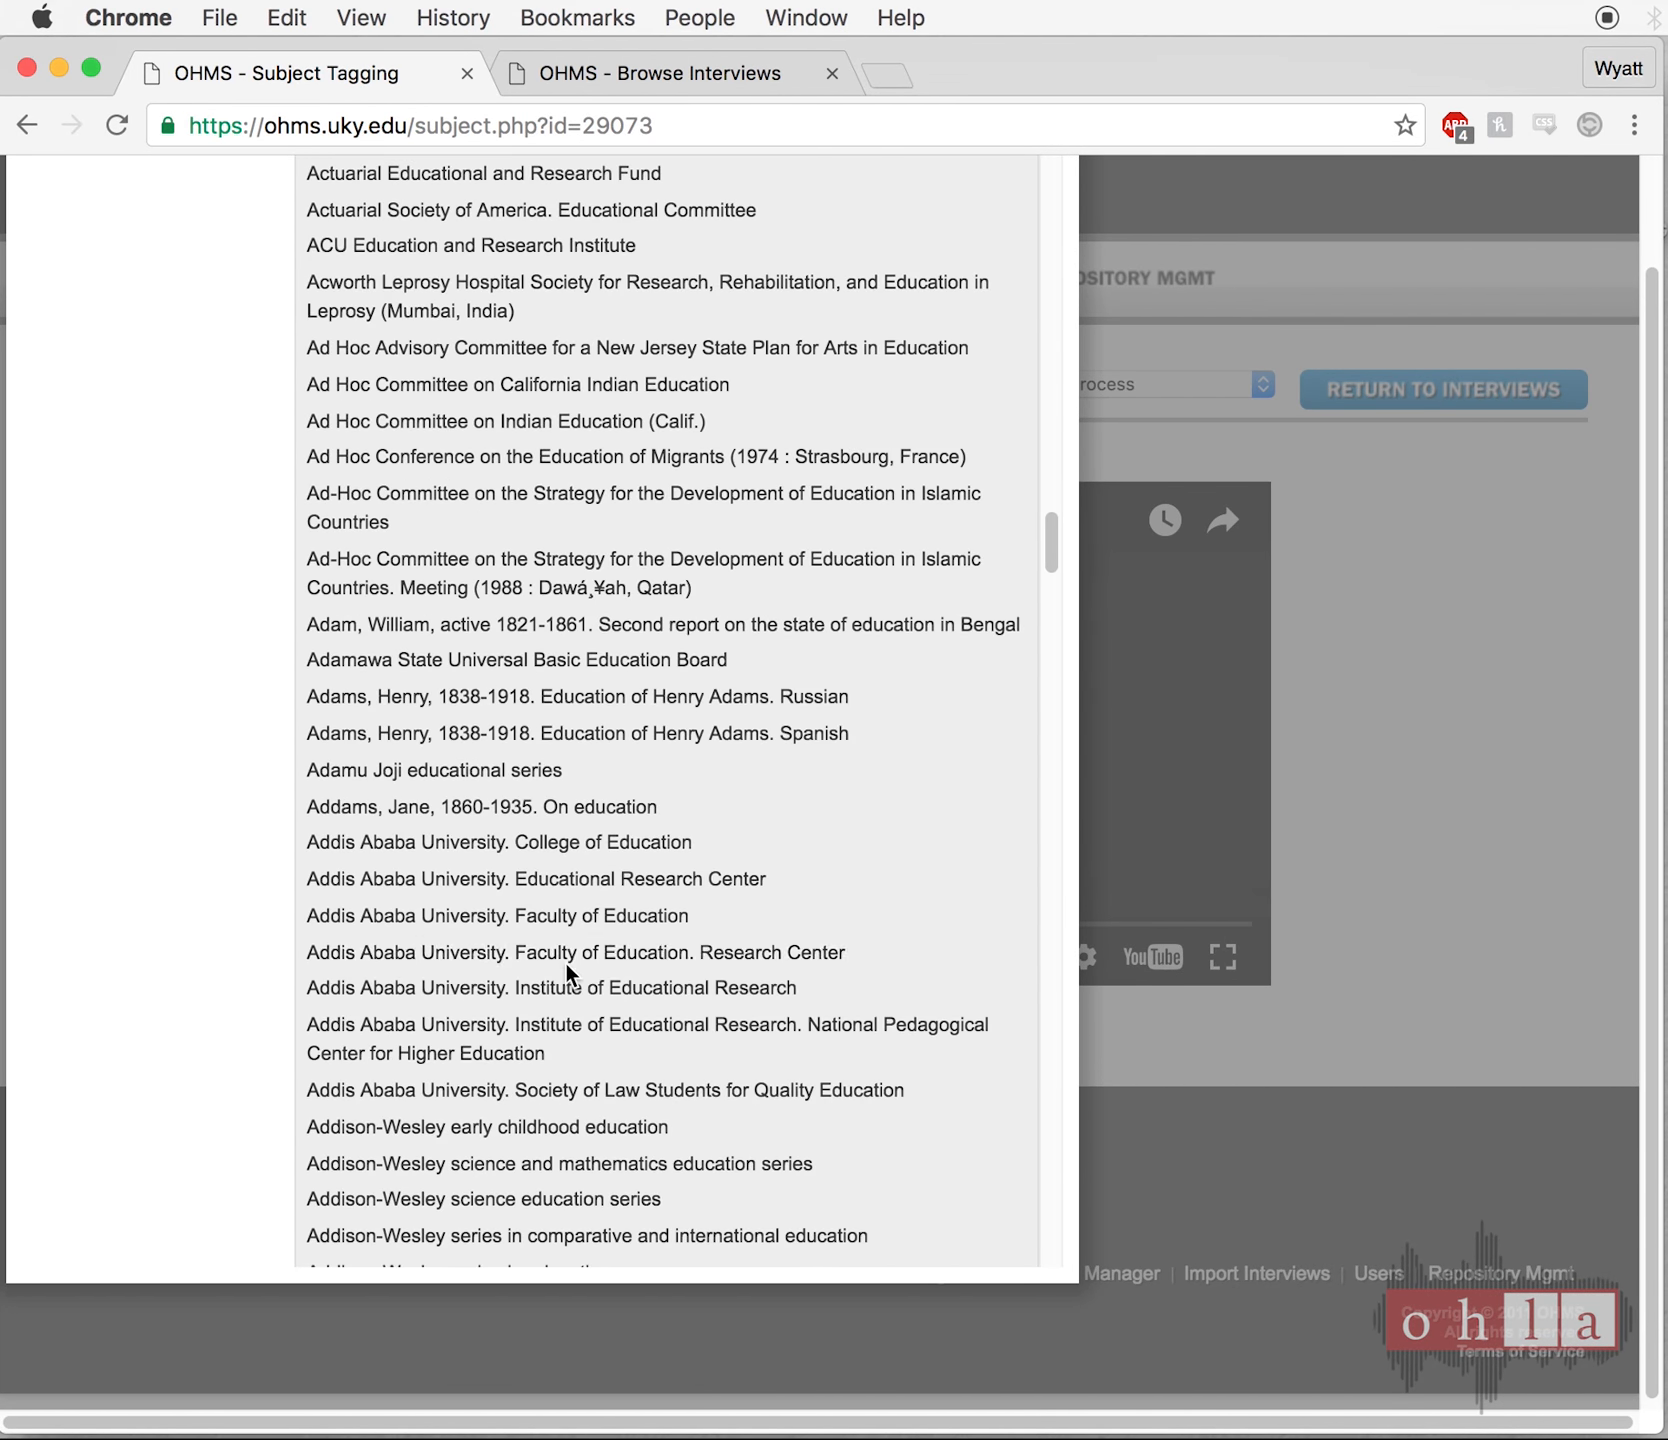
{"action": "scroll", "coordinate": [566, 966], "scroll_direction": "down", "scroll_amount": 5}
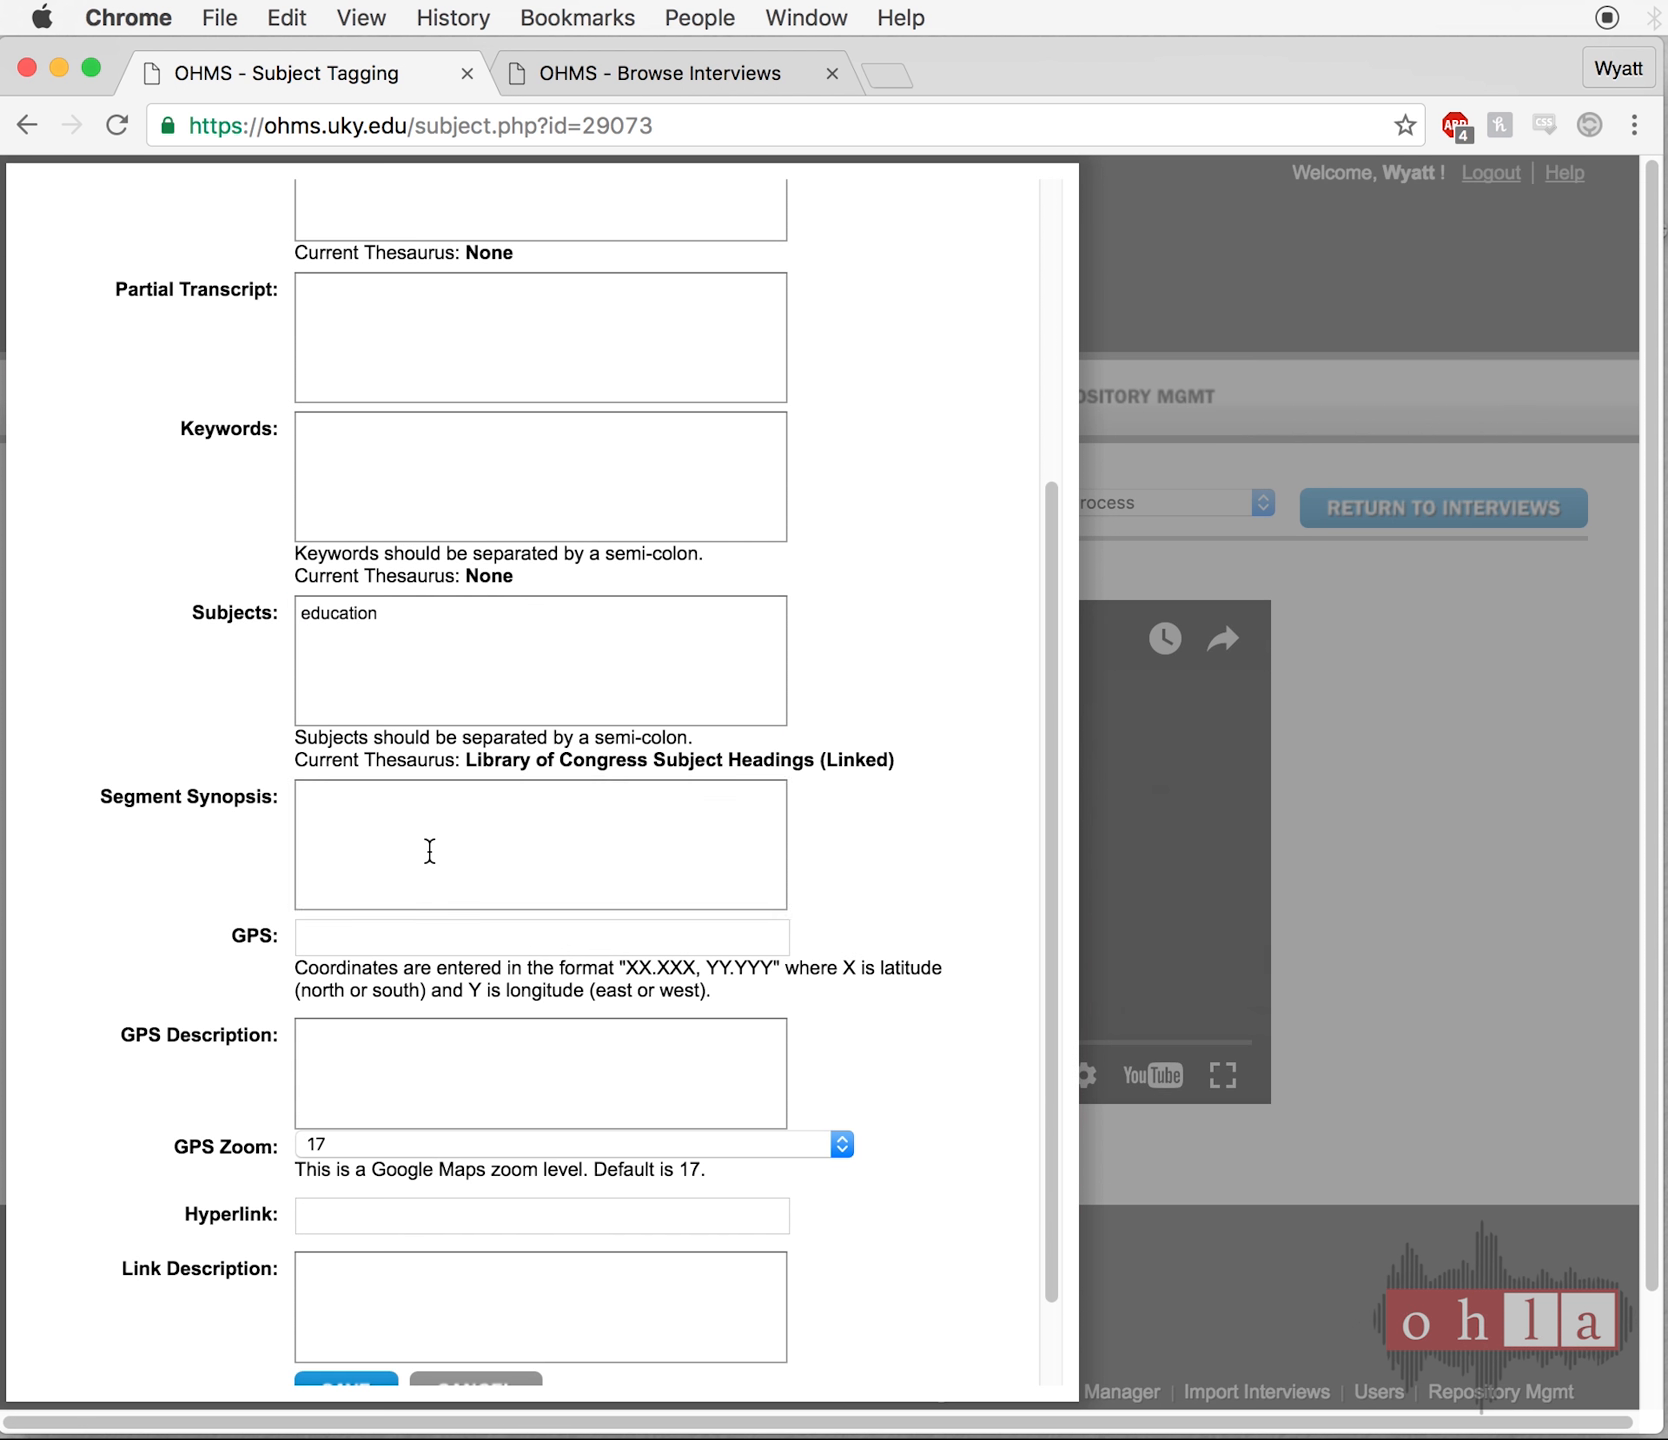
- Save the segment tag with an empty synopsis and expand the Introduction entry to review its details
{"action": "left_click", "coordinate": [430, 850]}
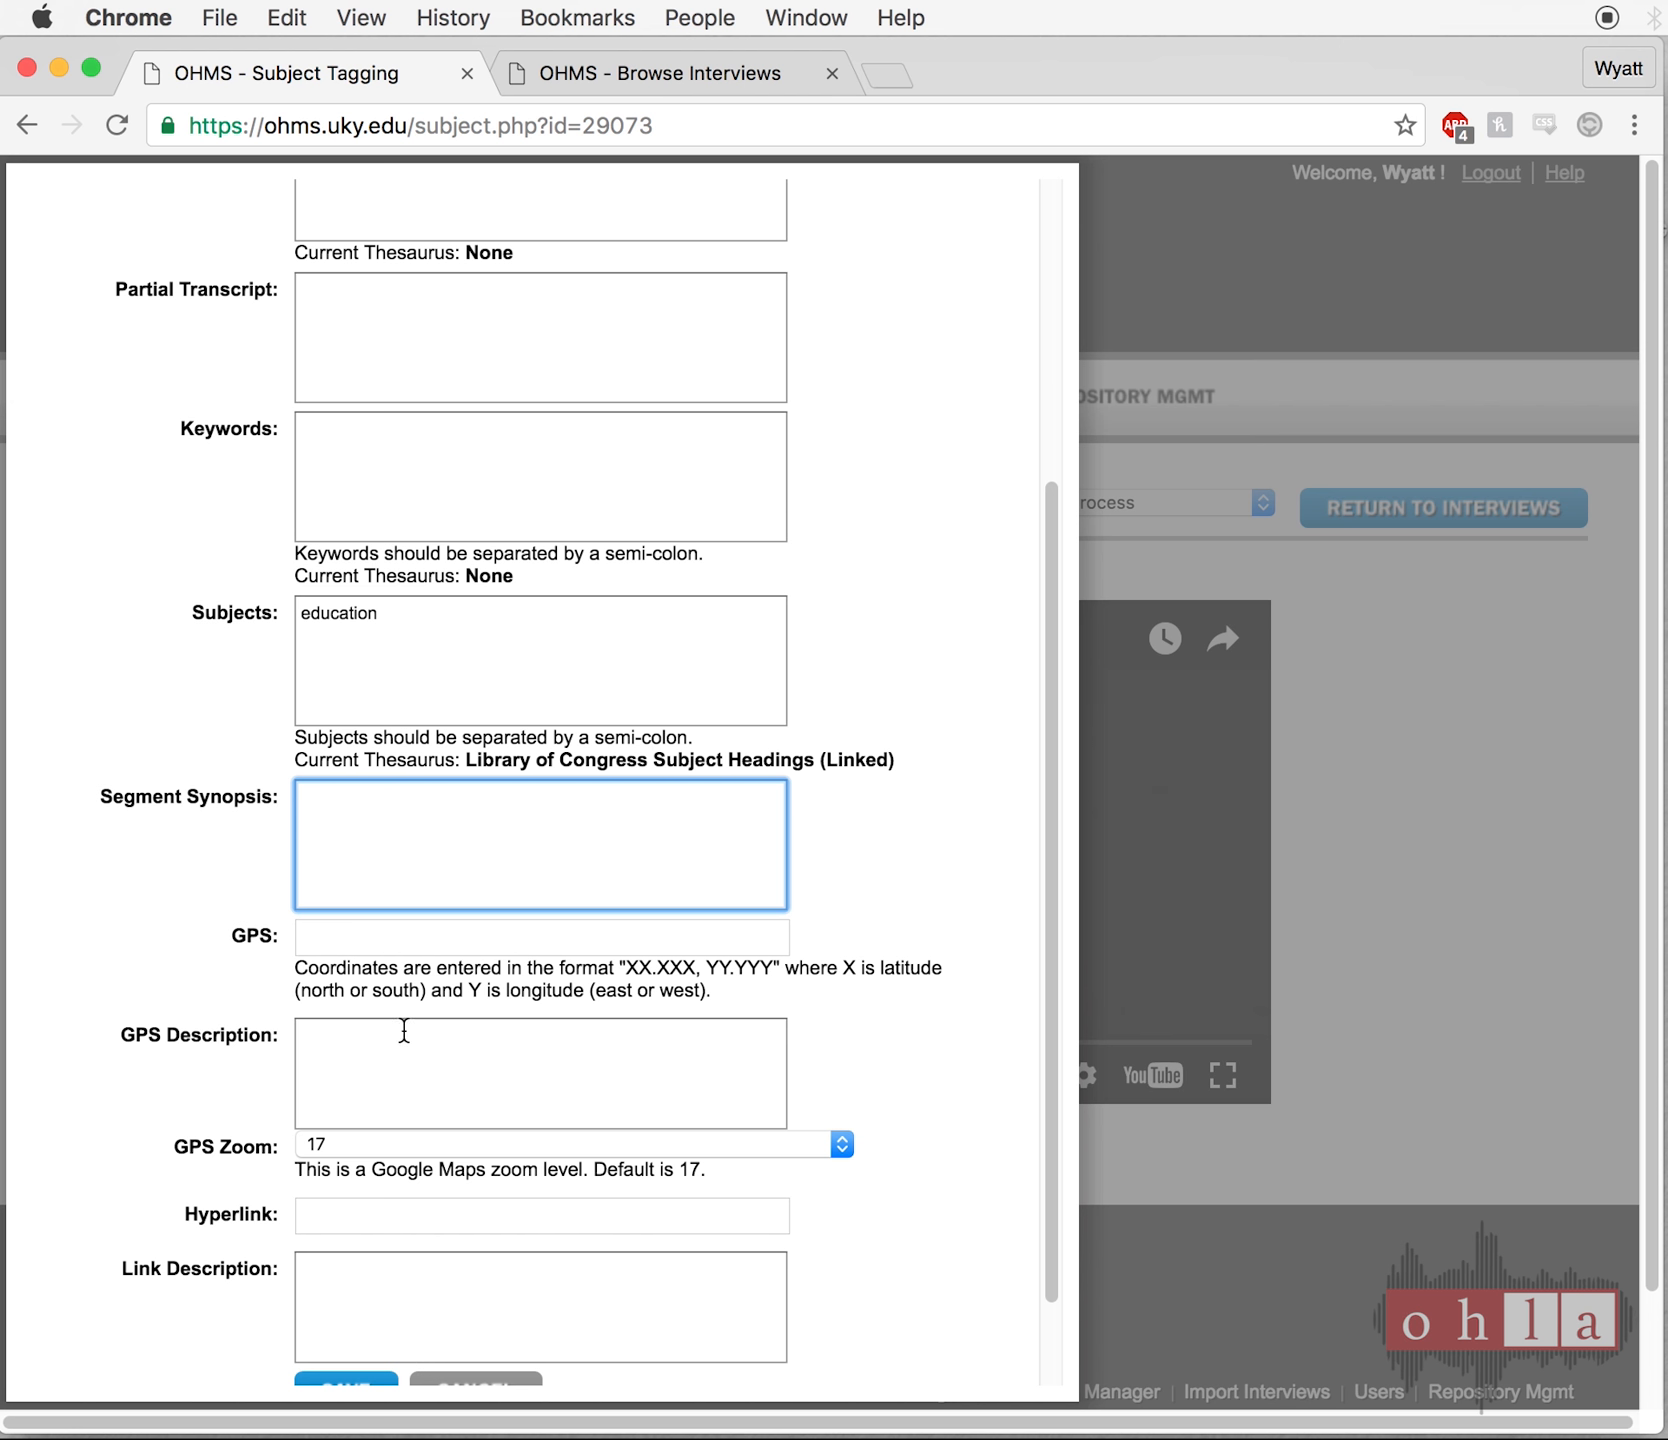
{"action": "scroll", "coordinate": [428, 860], "scroll_direction": "down", "scroll_amount": 4}
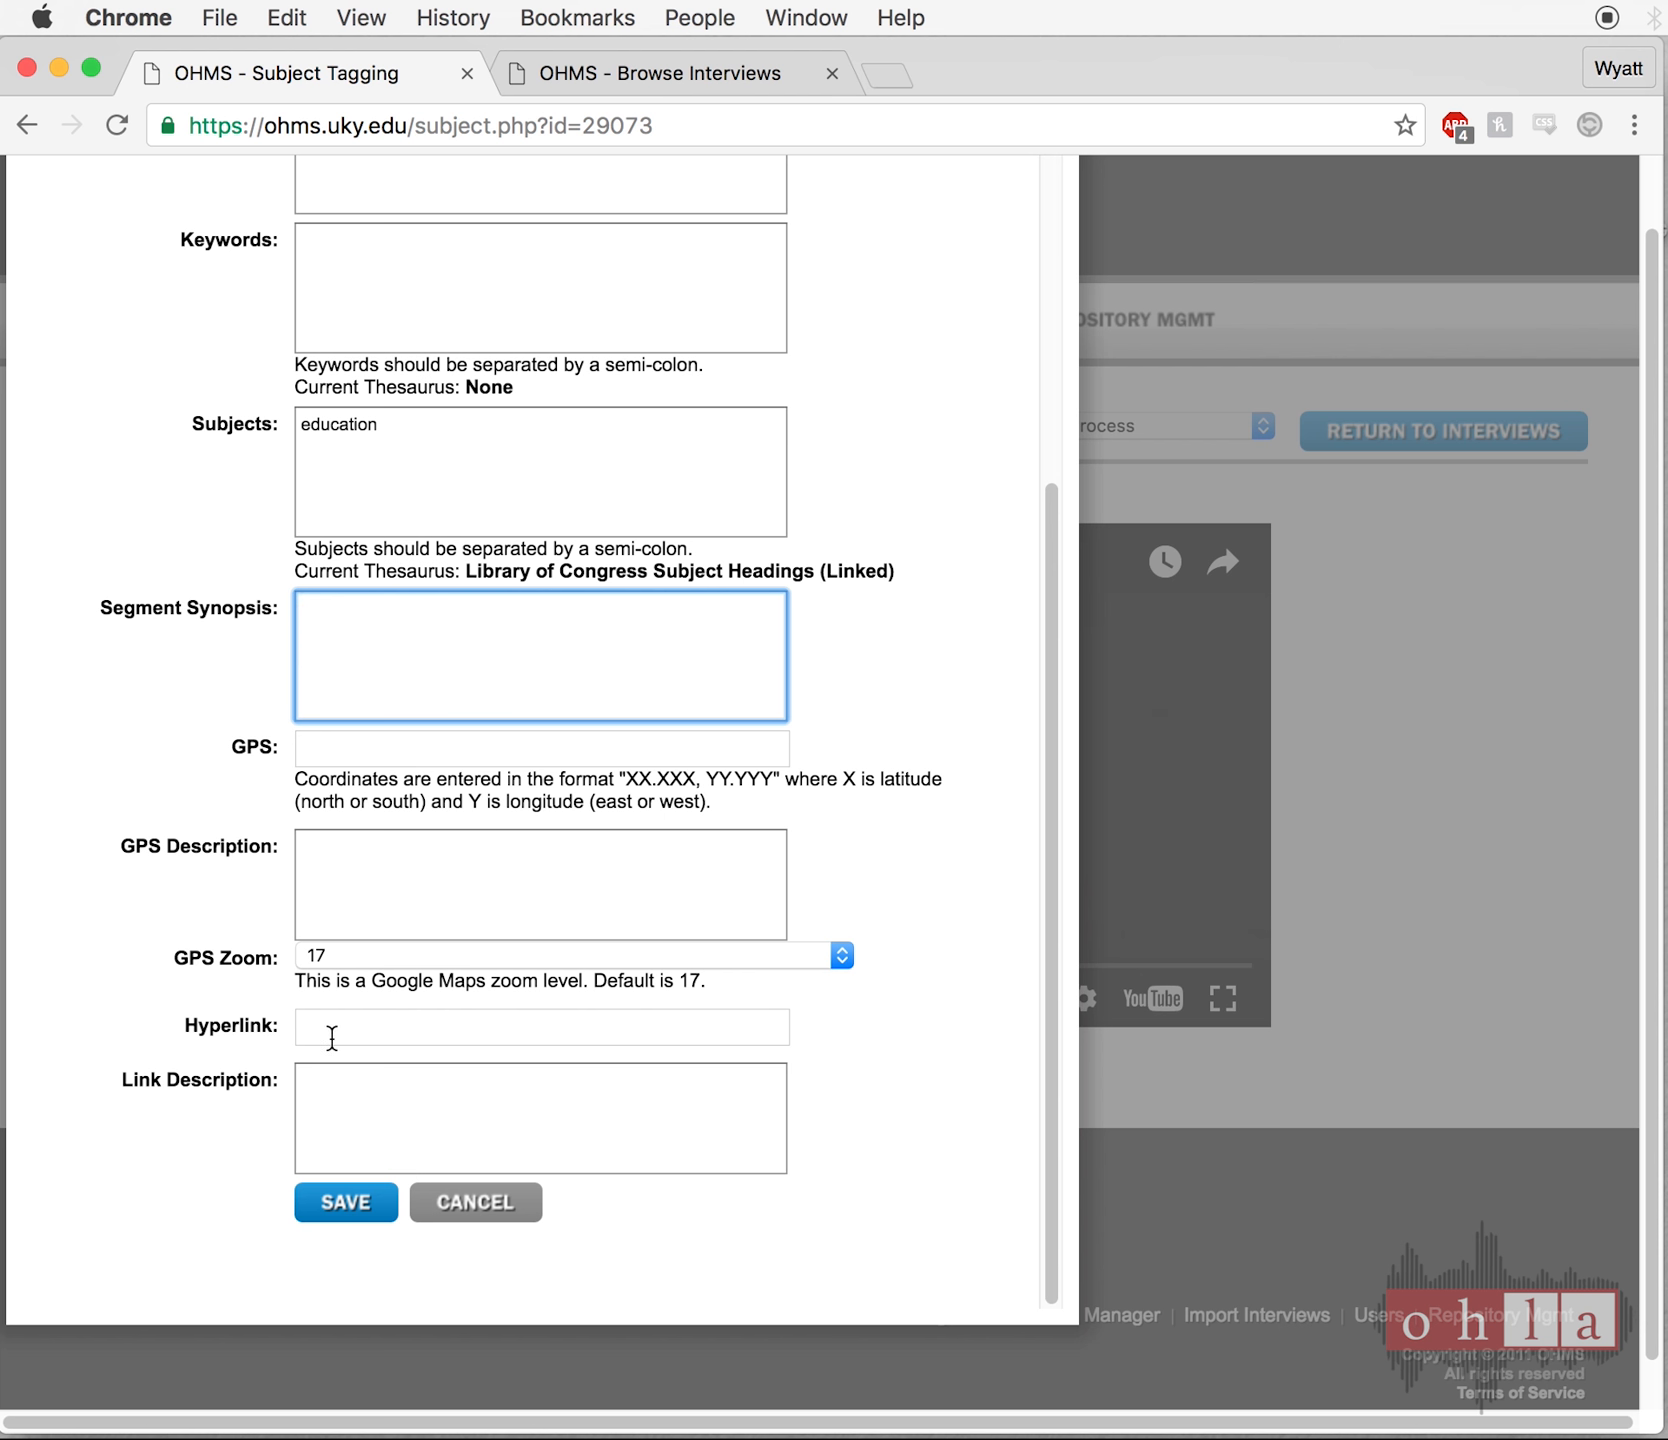
{"action": "left_click", "coordinate": [366, 1212]}
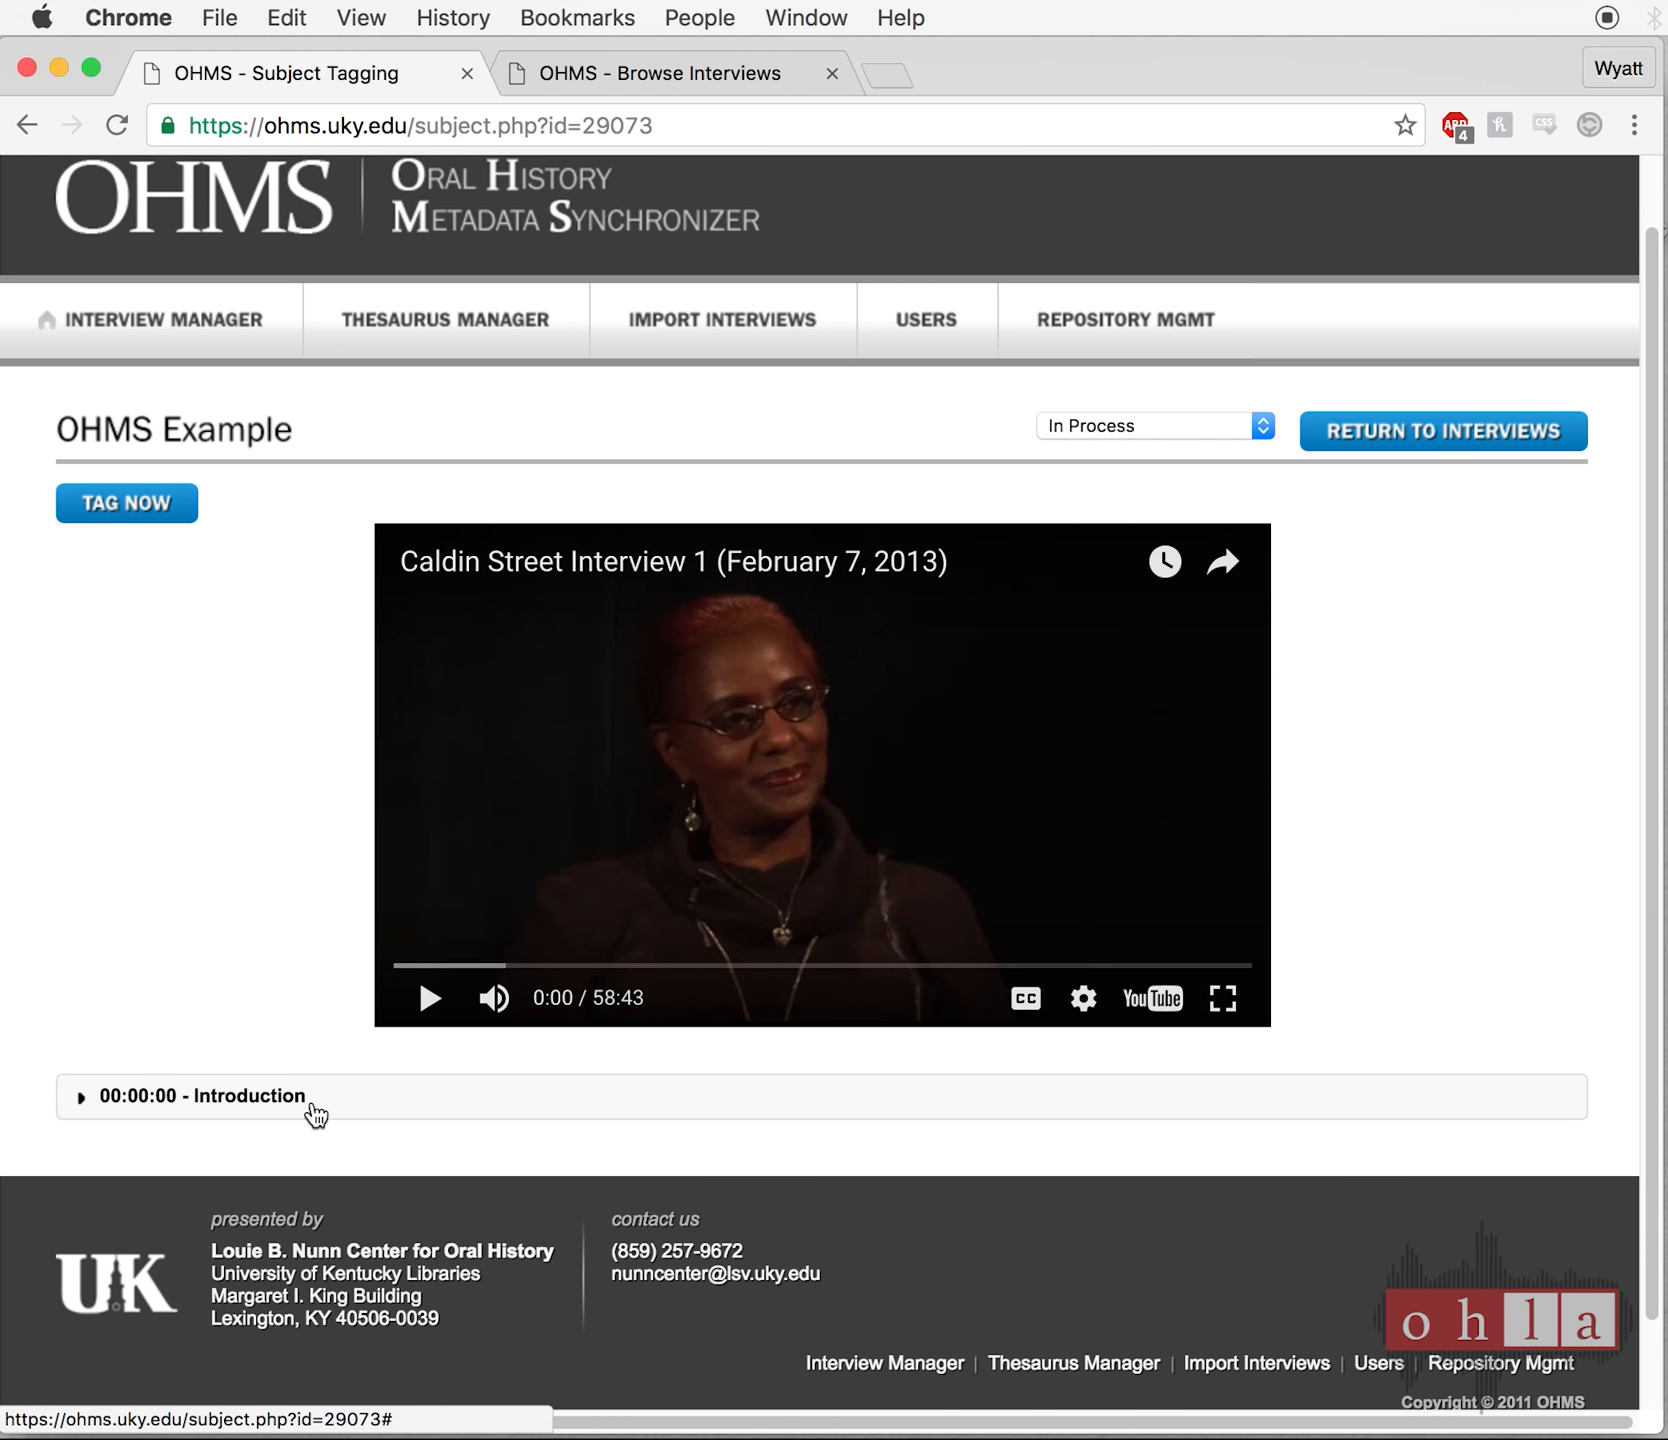
{"action": "left_click", "coordinate": [314, 1108]}
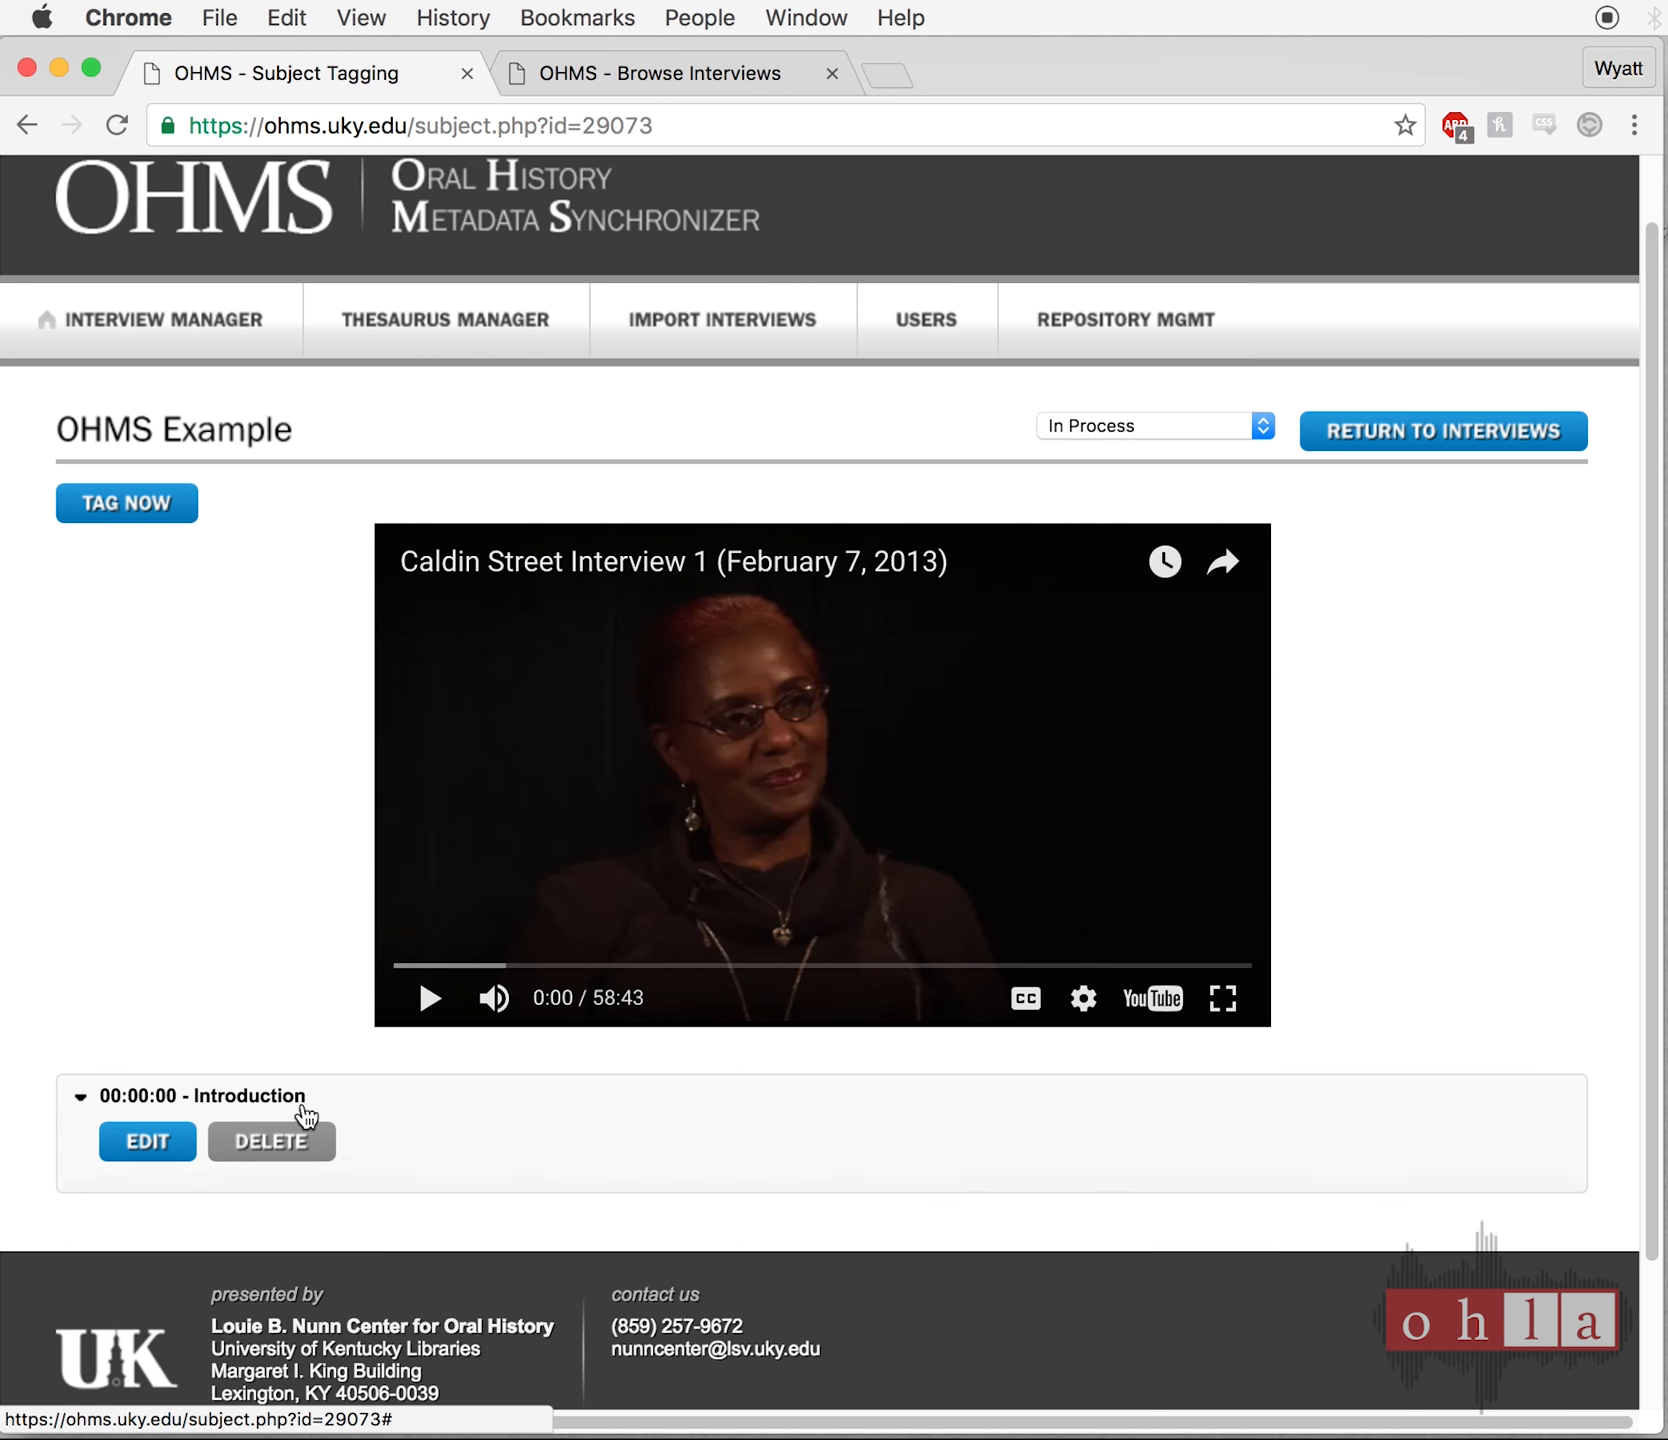
{"action": "scroll", "coordinate": [236, 1052], "scroll_direction": "down", "scroll_amount": 3}
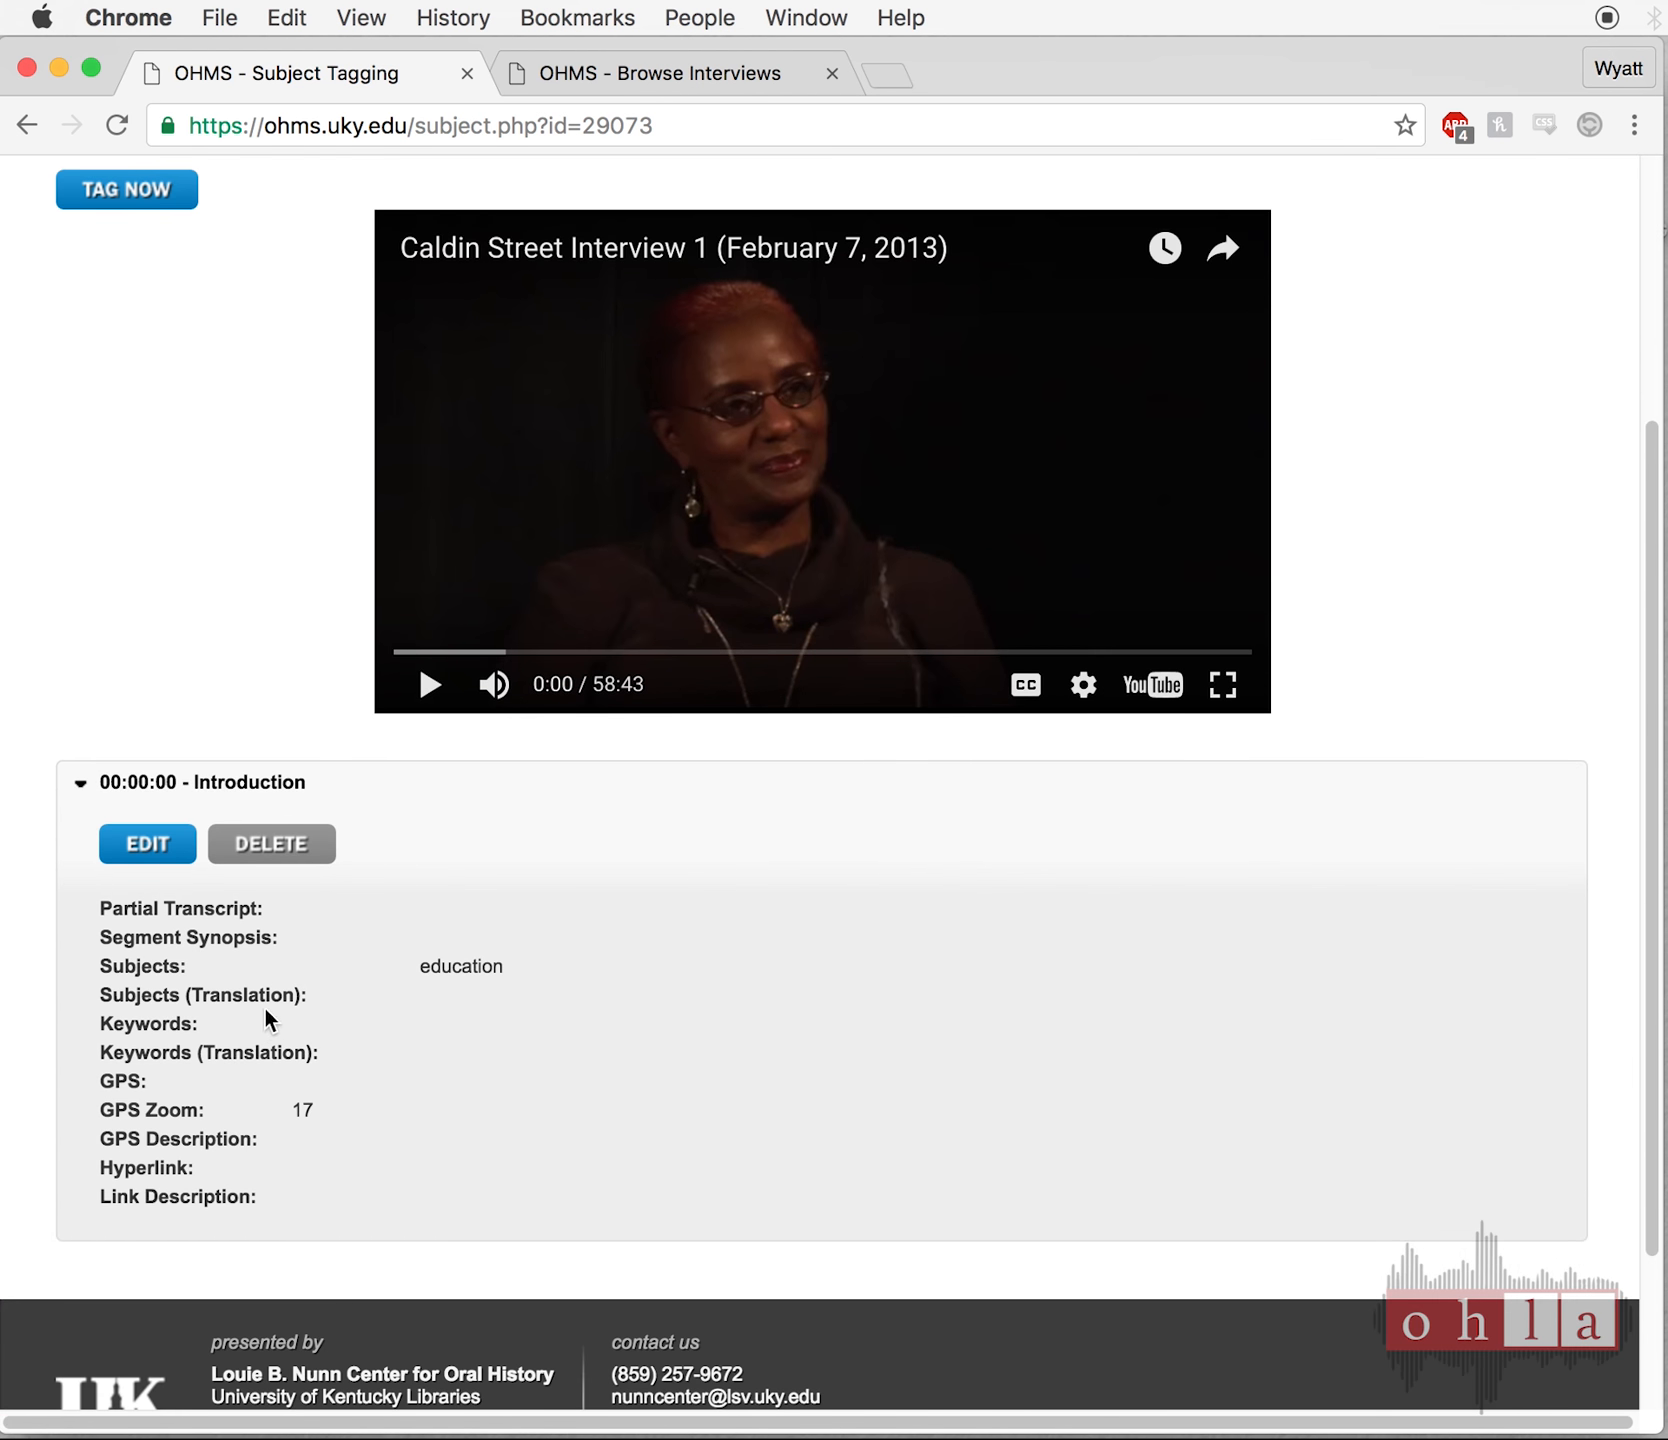
- Play the interview video, skip ahead to about 4:09, and pause it there
{"action": "left_click", "coordinate": [428, 686]}
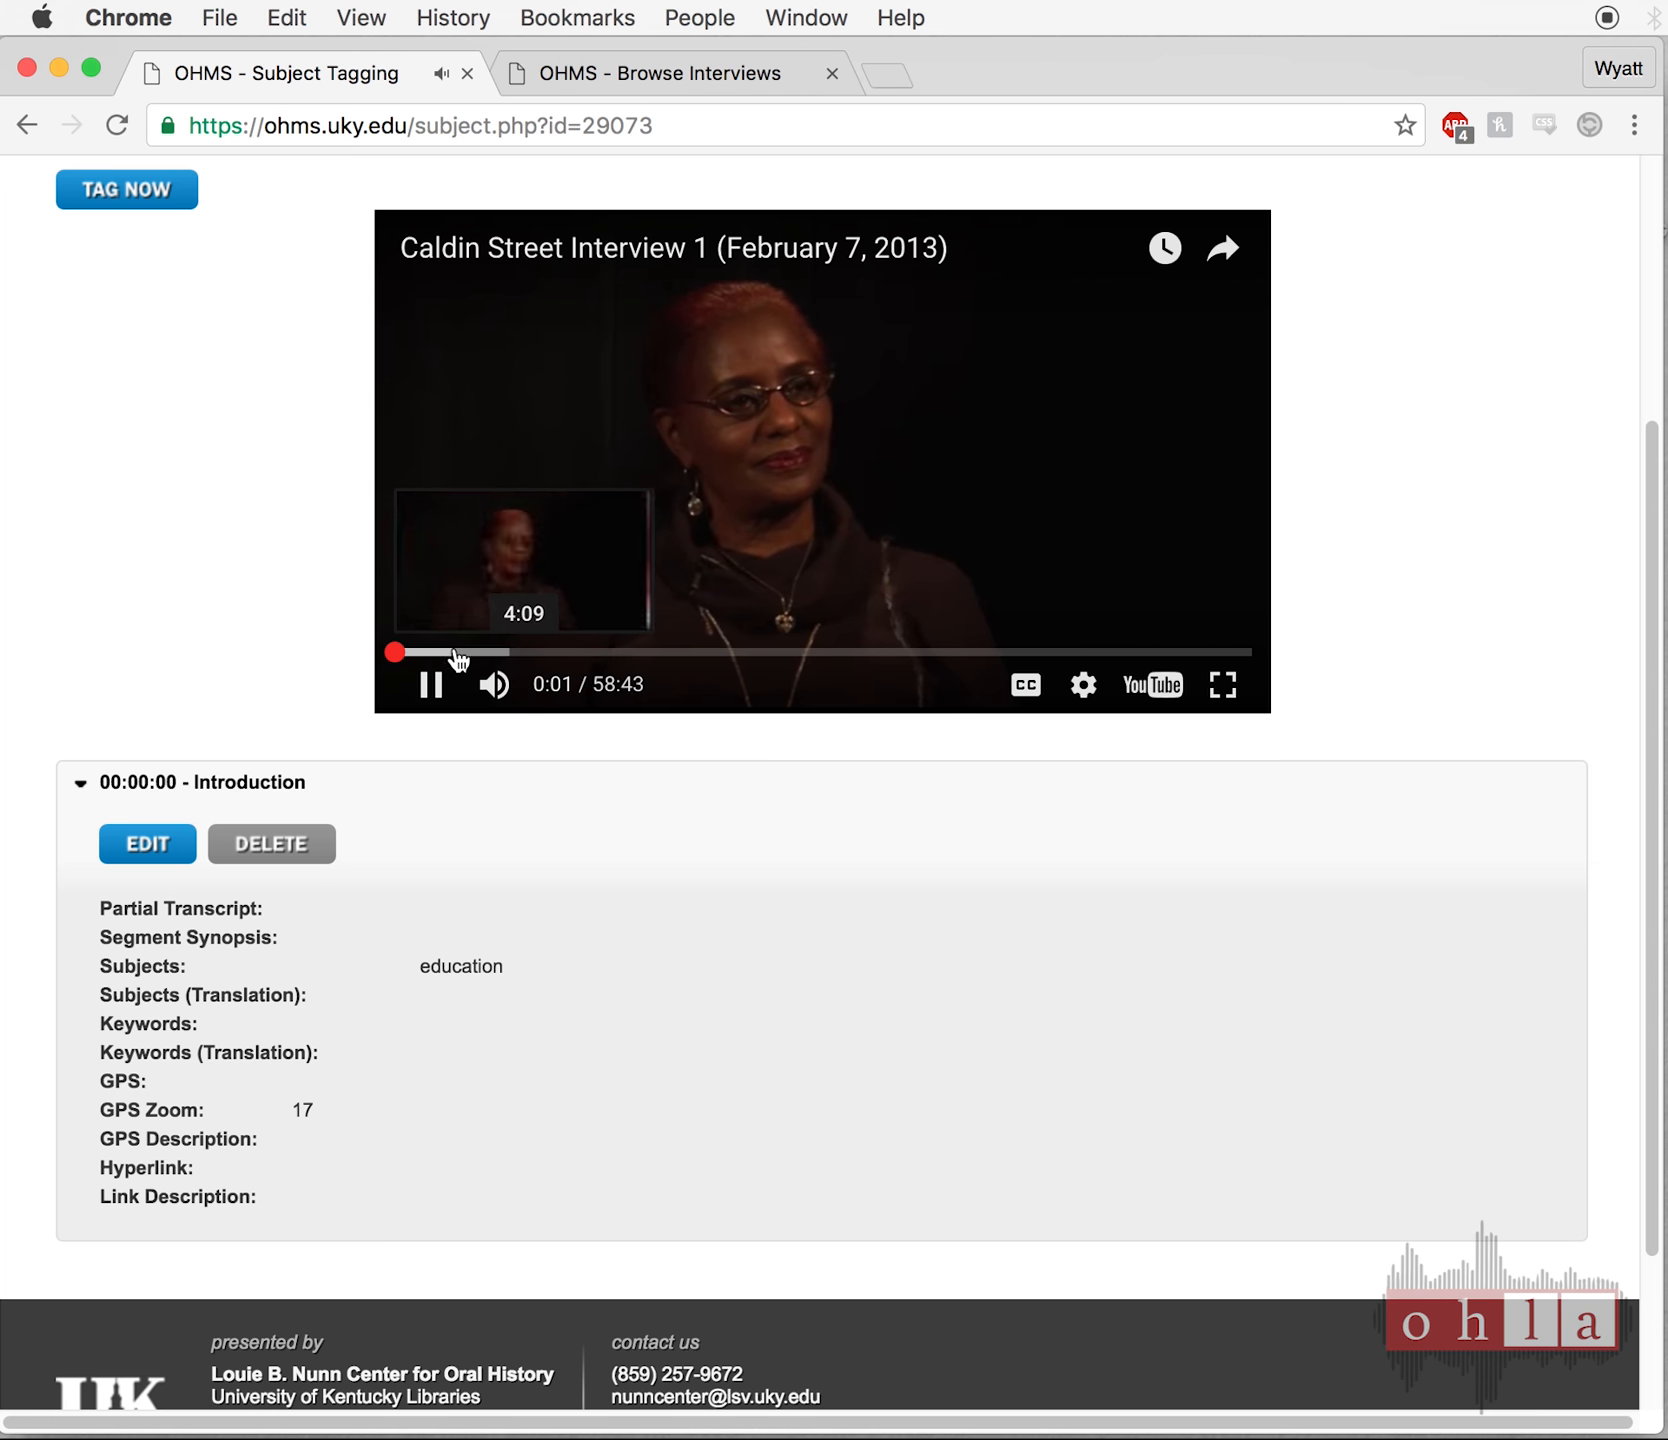
{"action": "left_click", "coordinate": [456, 653]}
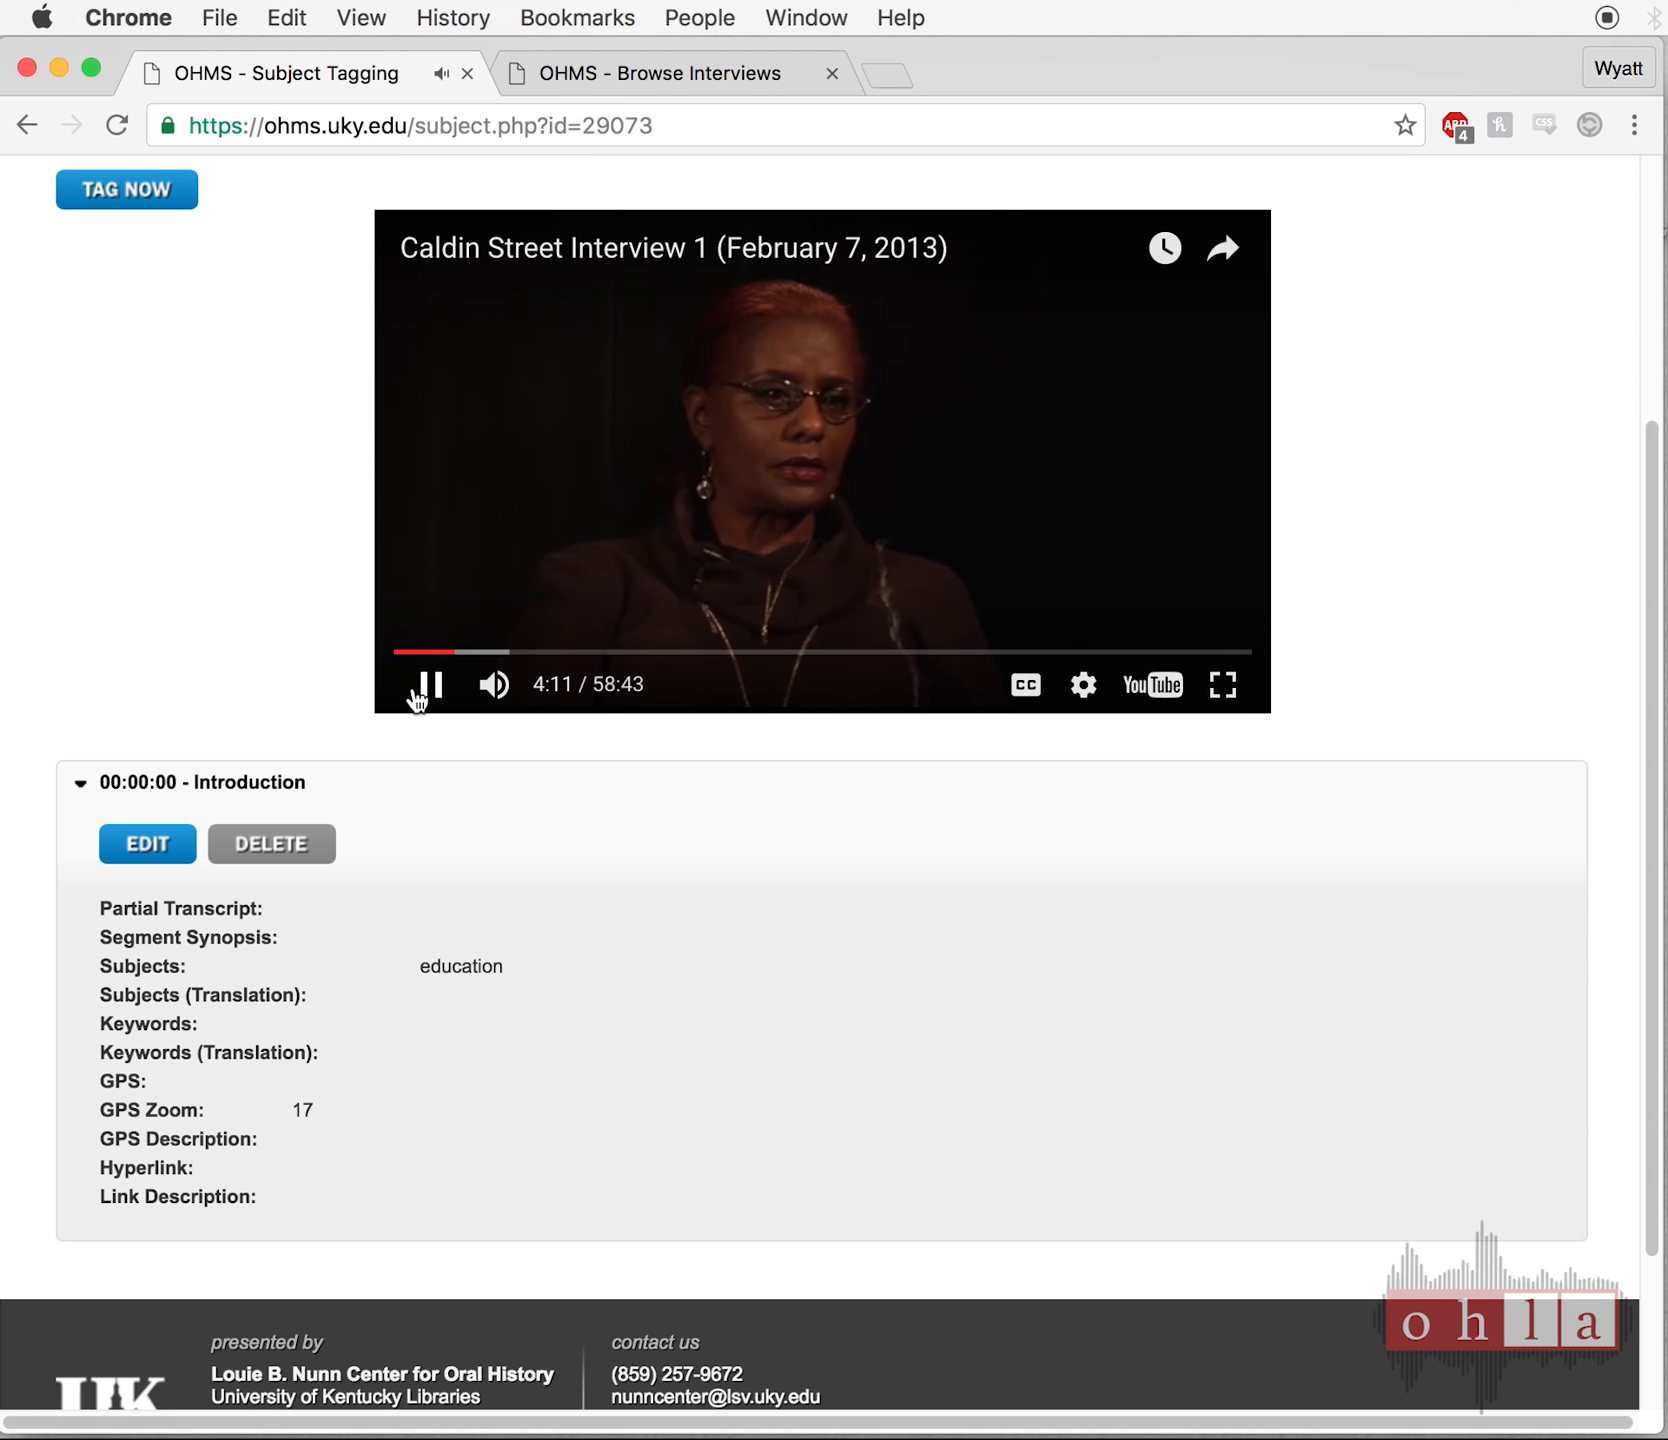
{"action": "left_click", "coordinate": [417, 697]}
{"action": "scroll", "coordinate": [194, 412], "scroll_direction": "up", "scroll_amount": 1}
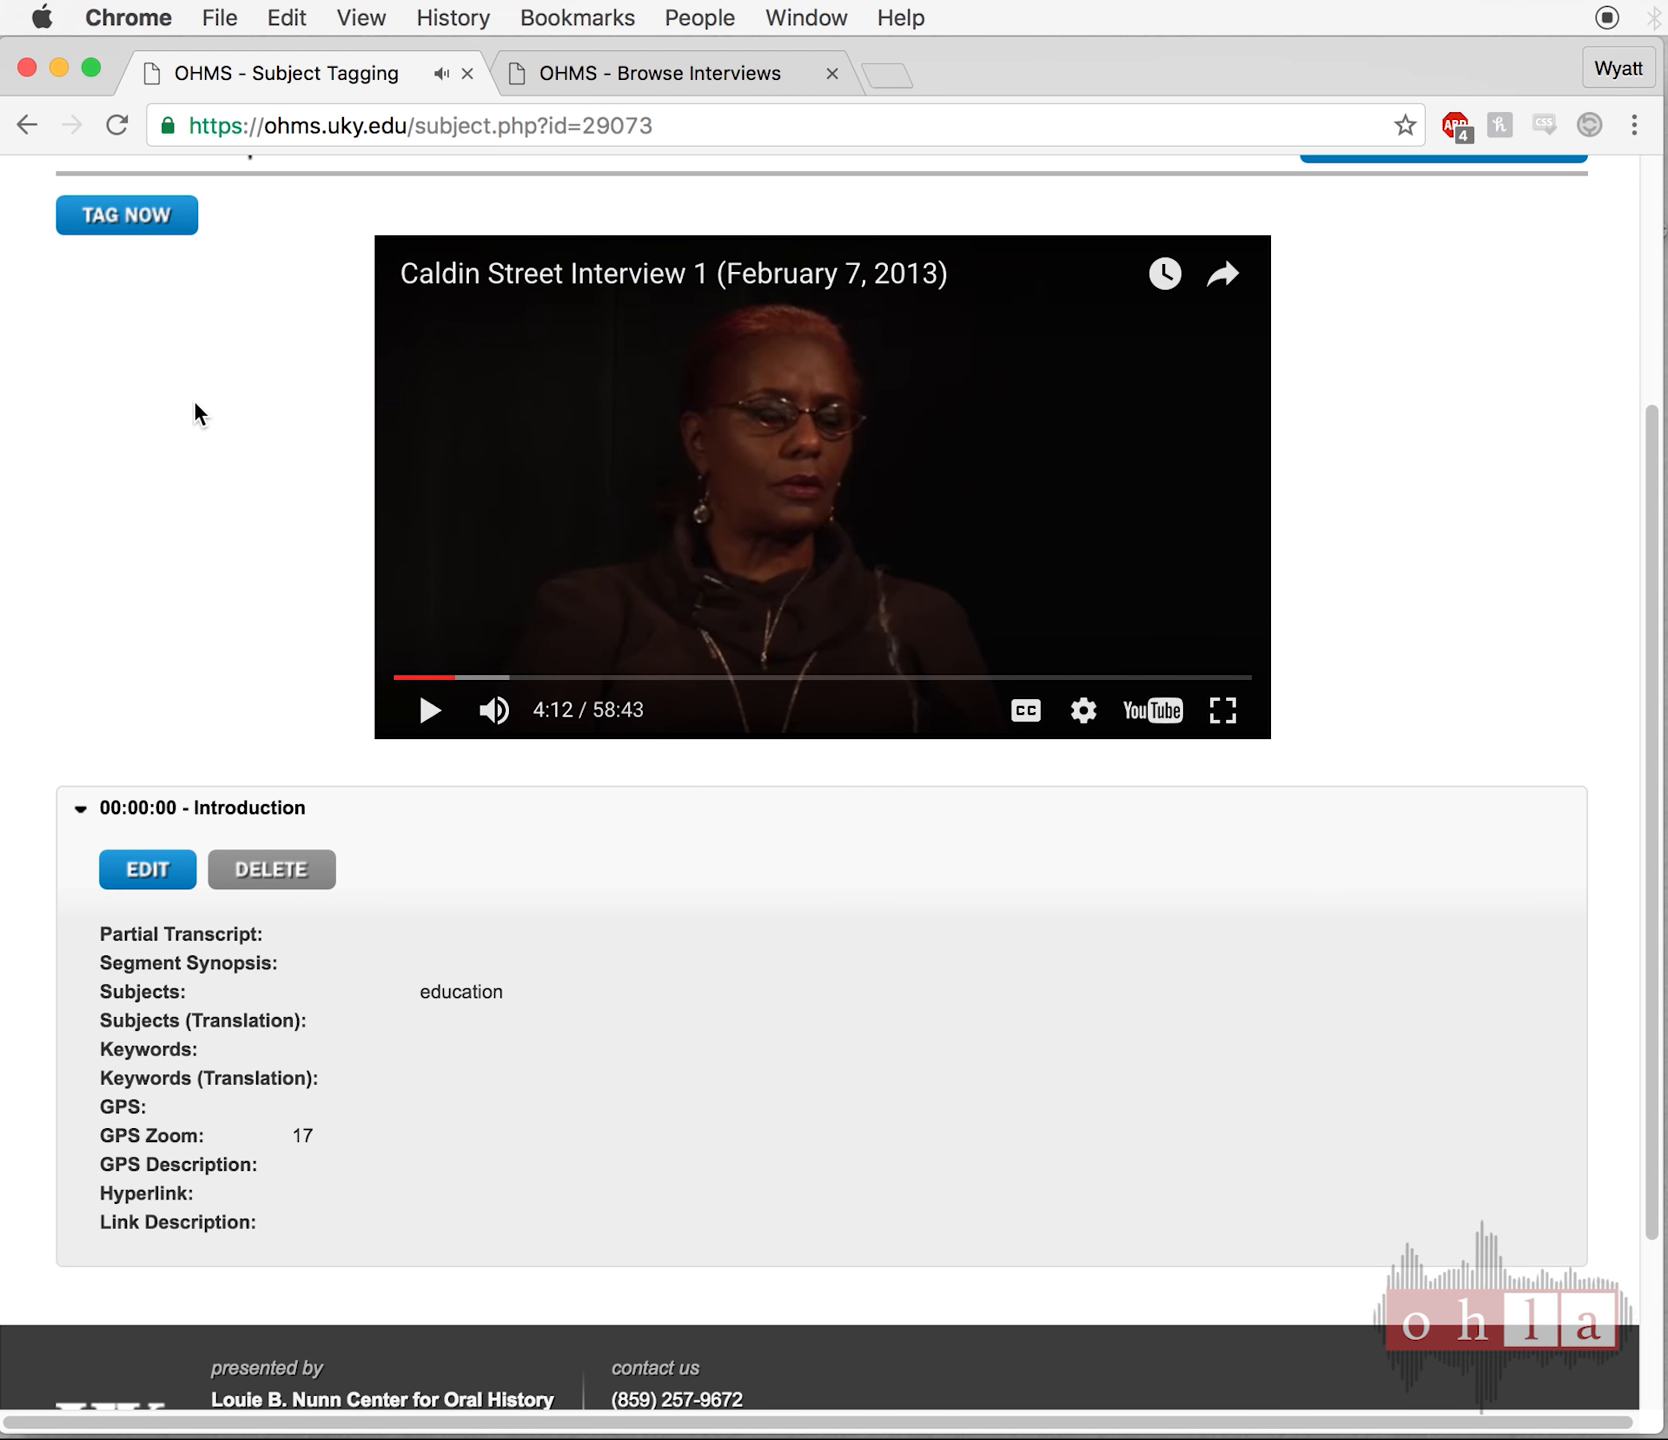
{"action": "left_click", "coordinate": [145, 214]}
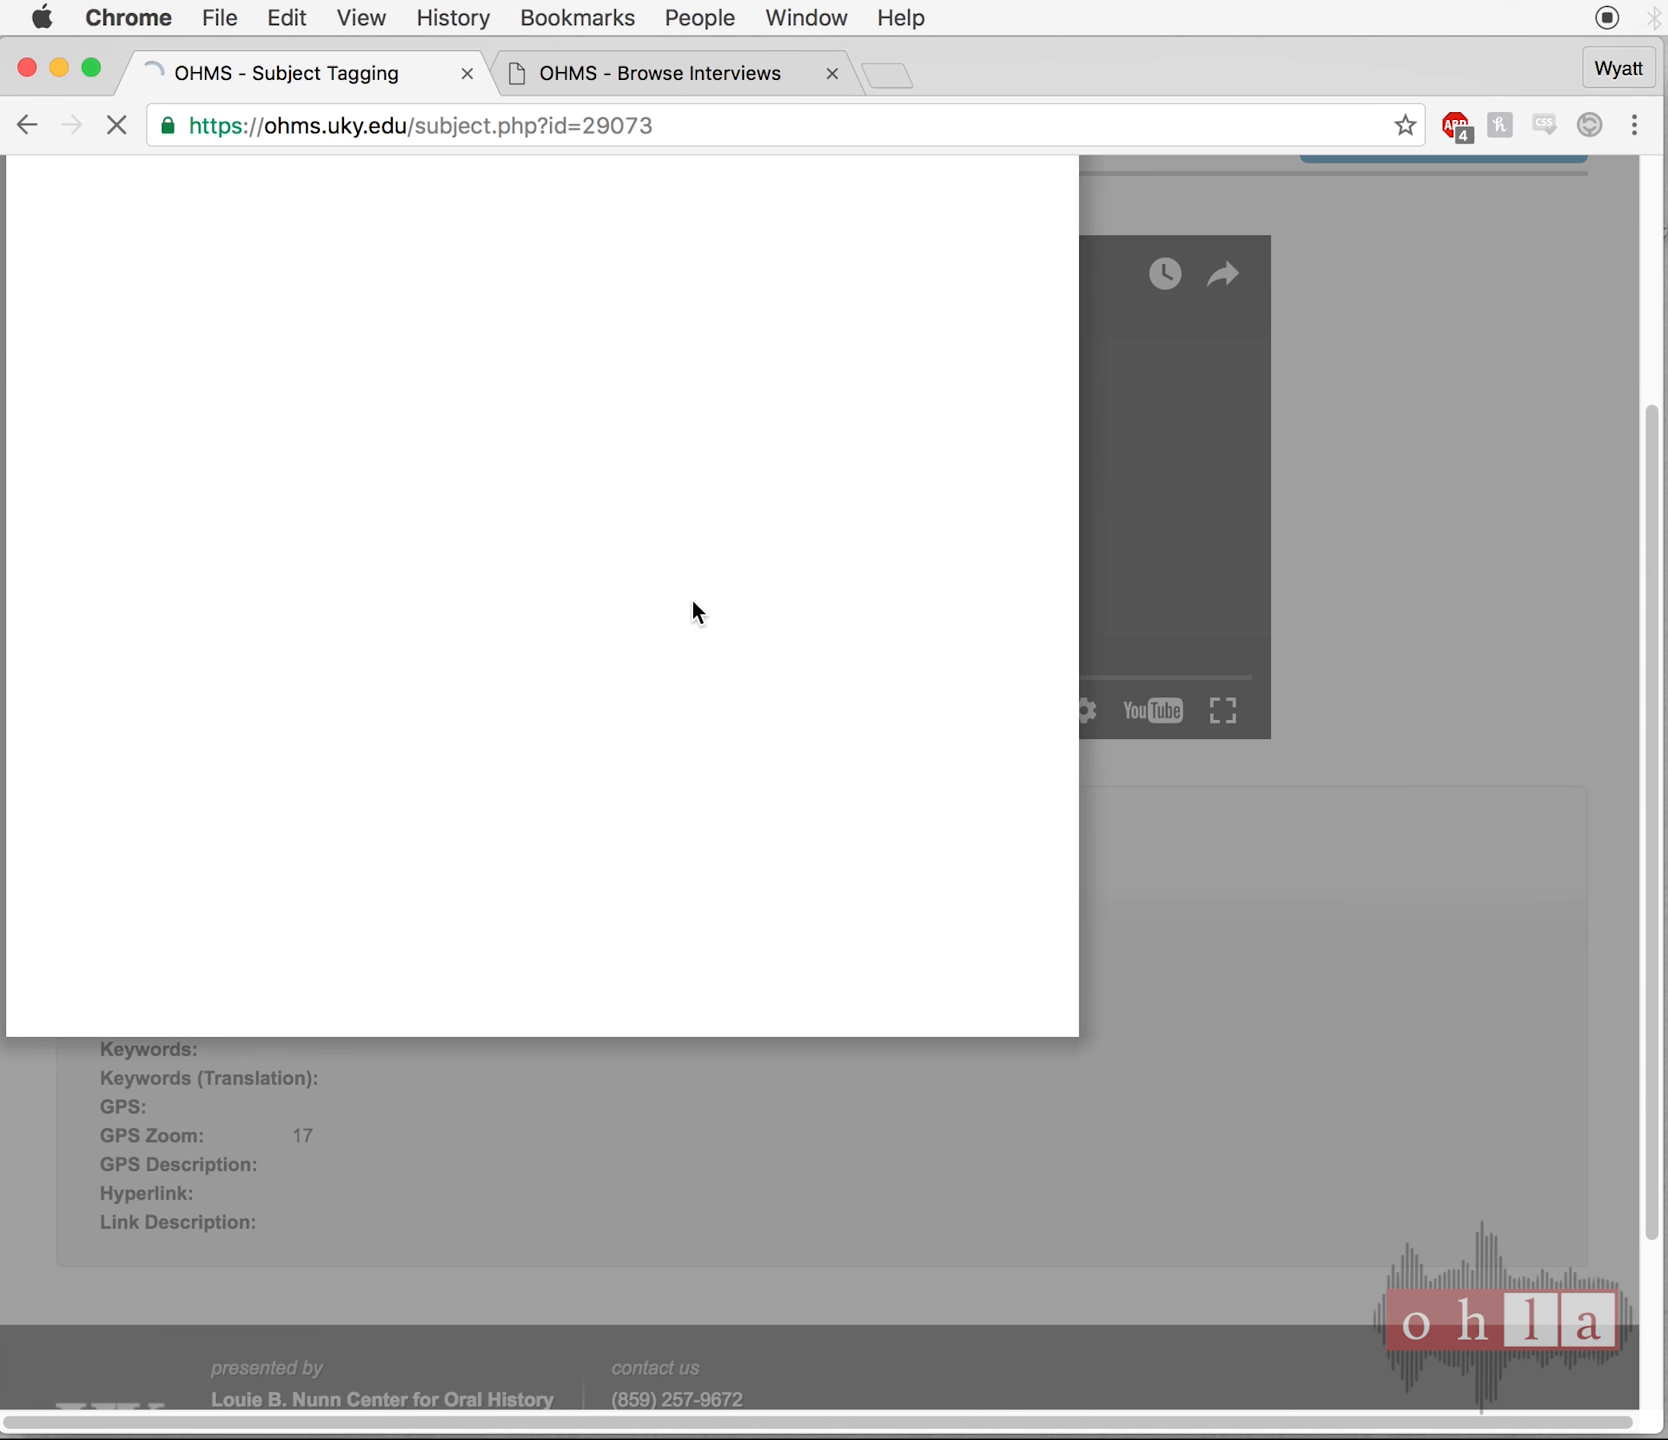
{"action": "scroll", "coordinate": [740, 643], "scroll_direction": "up", "scroll_amount": 5}
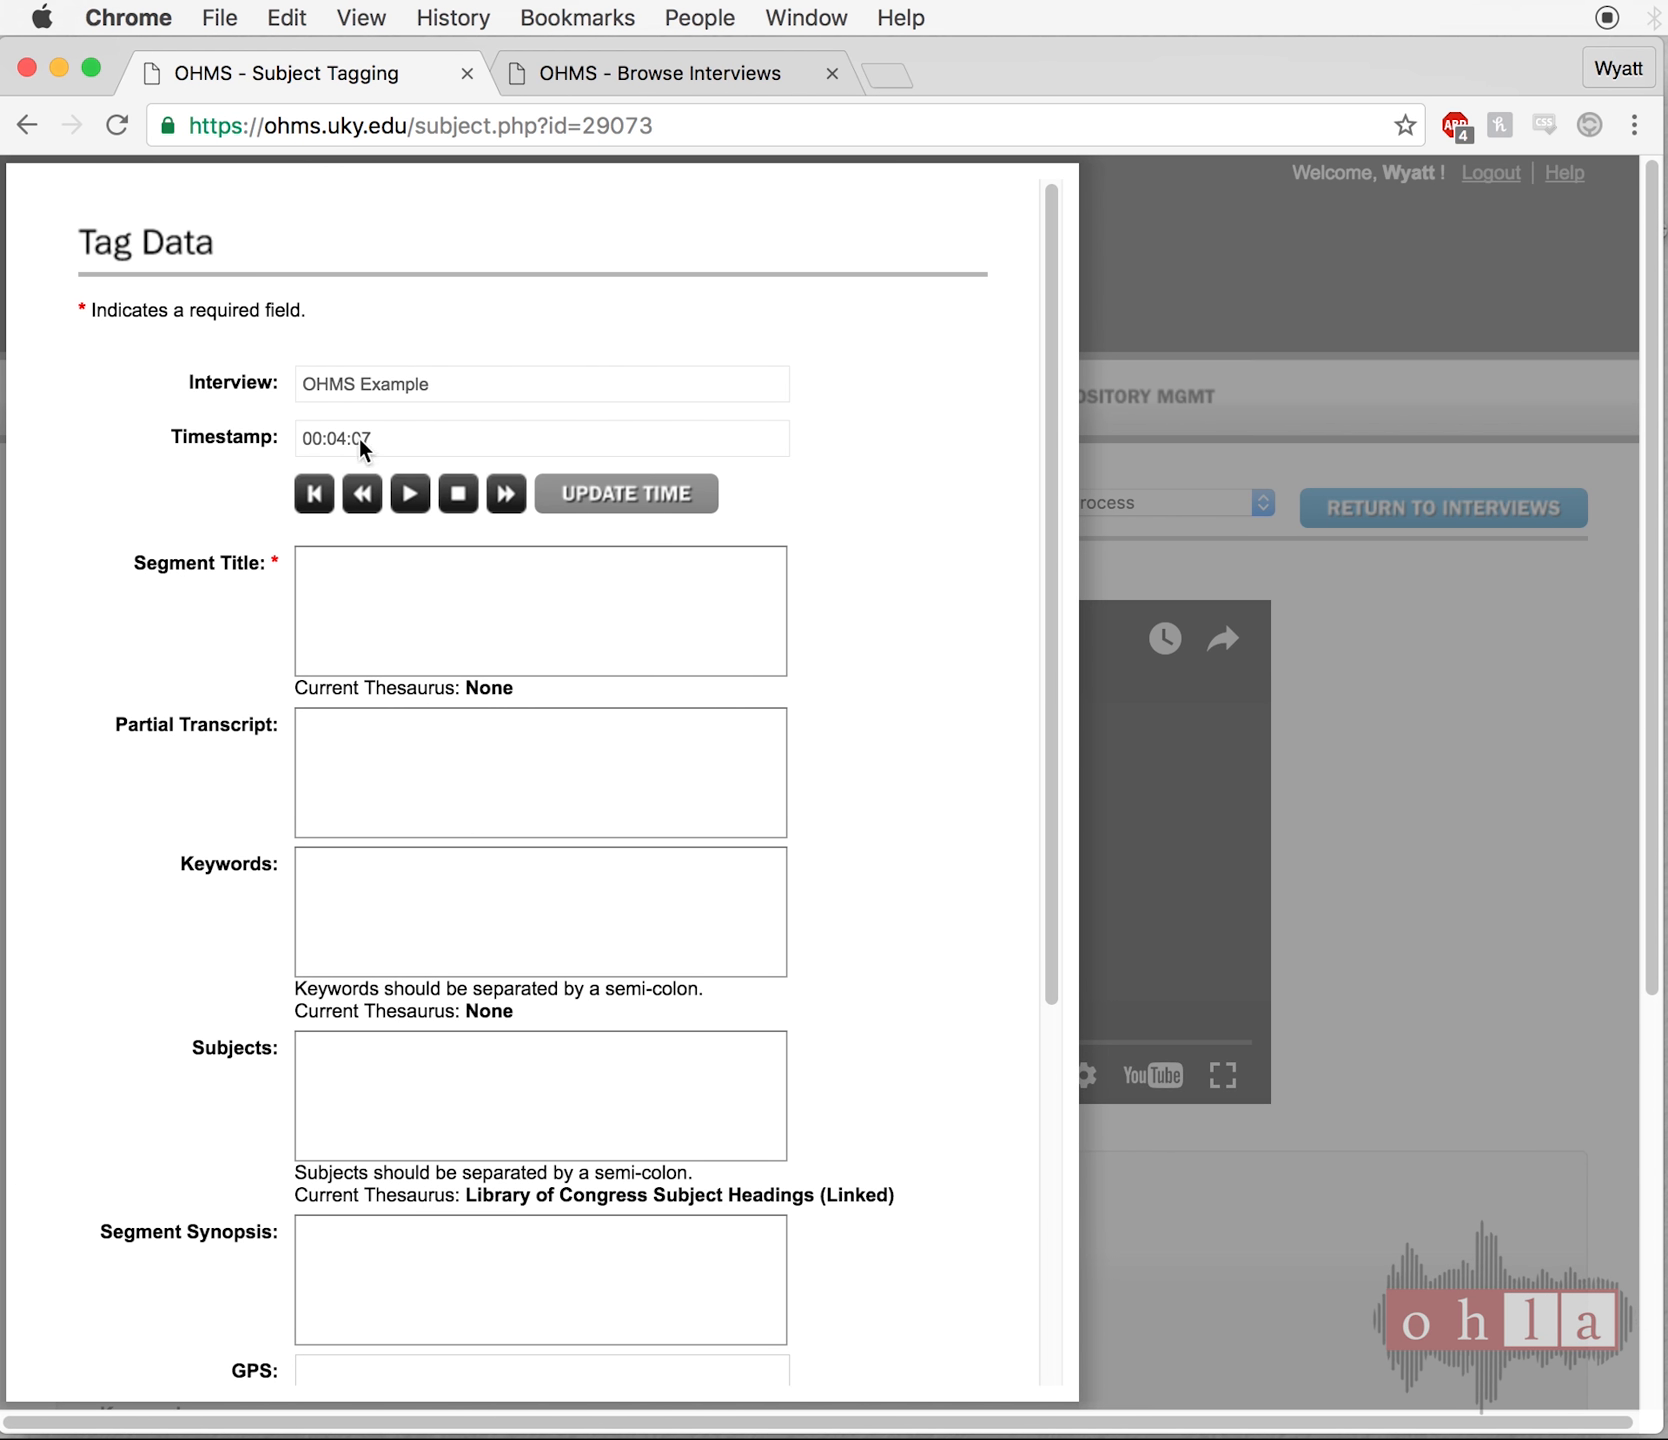
{"action": "scroll", "coordinate": [362, 523], "scroll_direction": "down", "scroll_amount": 8}
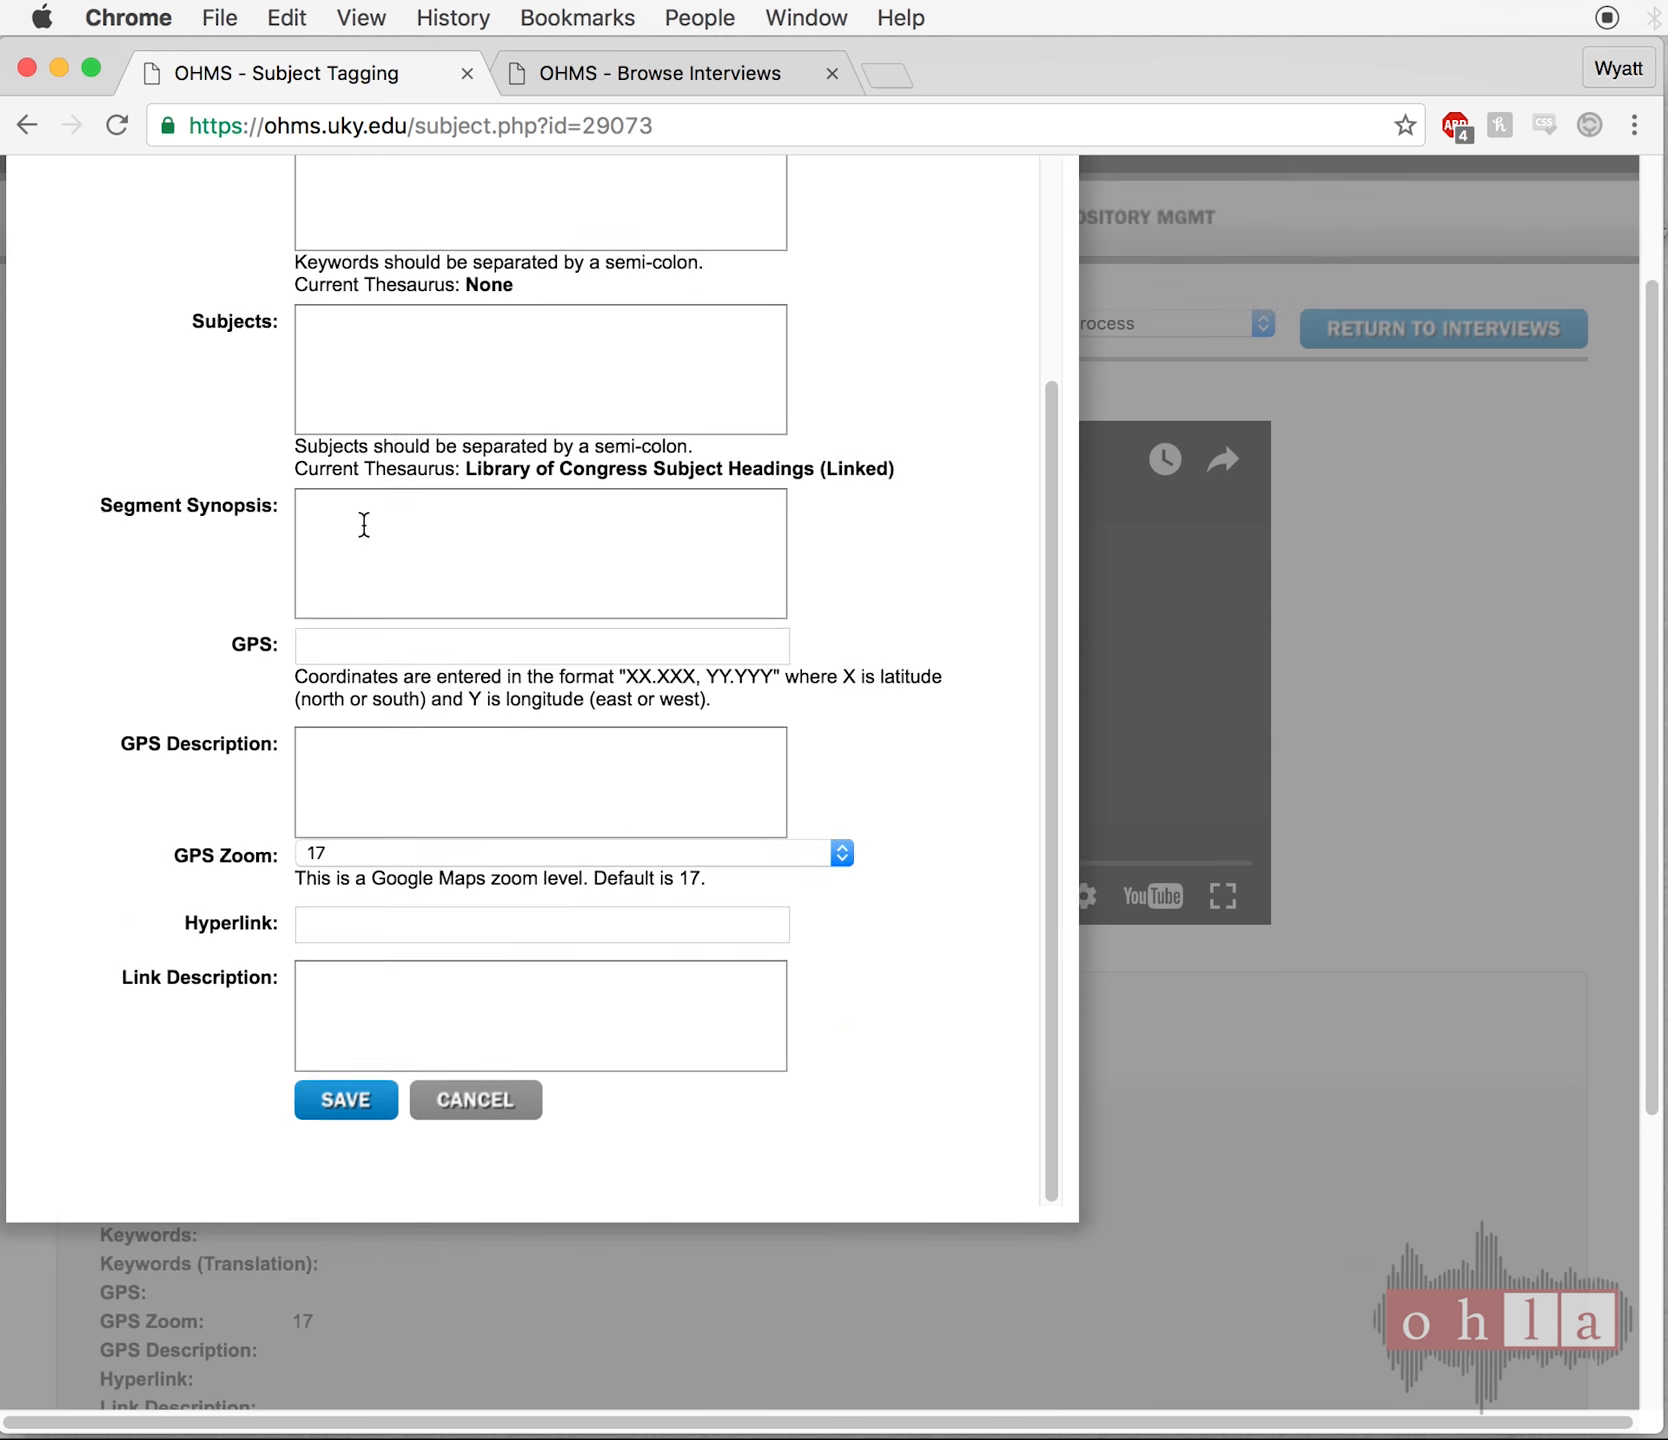
{"action": "left_click", "coordinate": [474, 1076]}
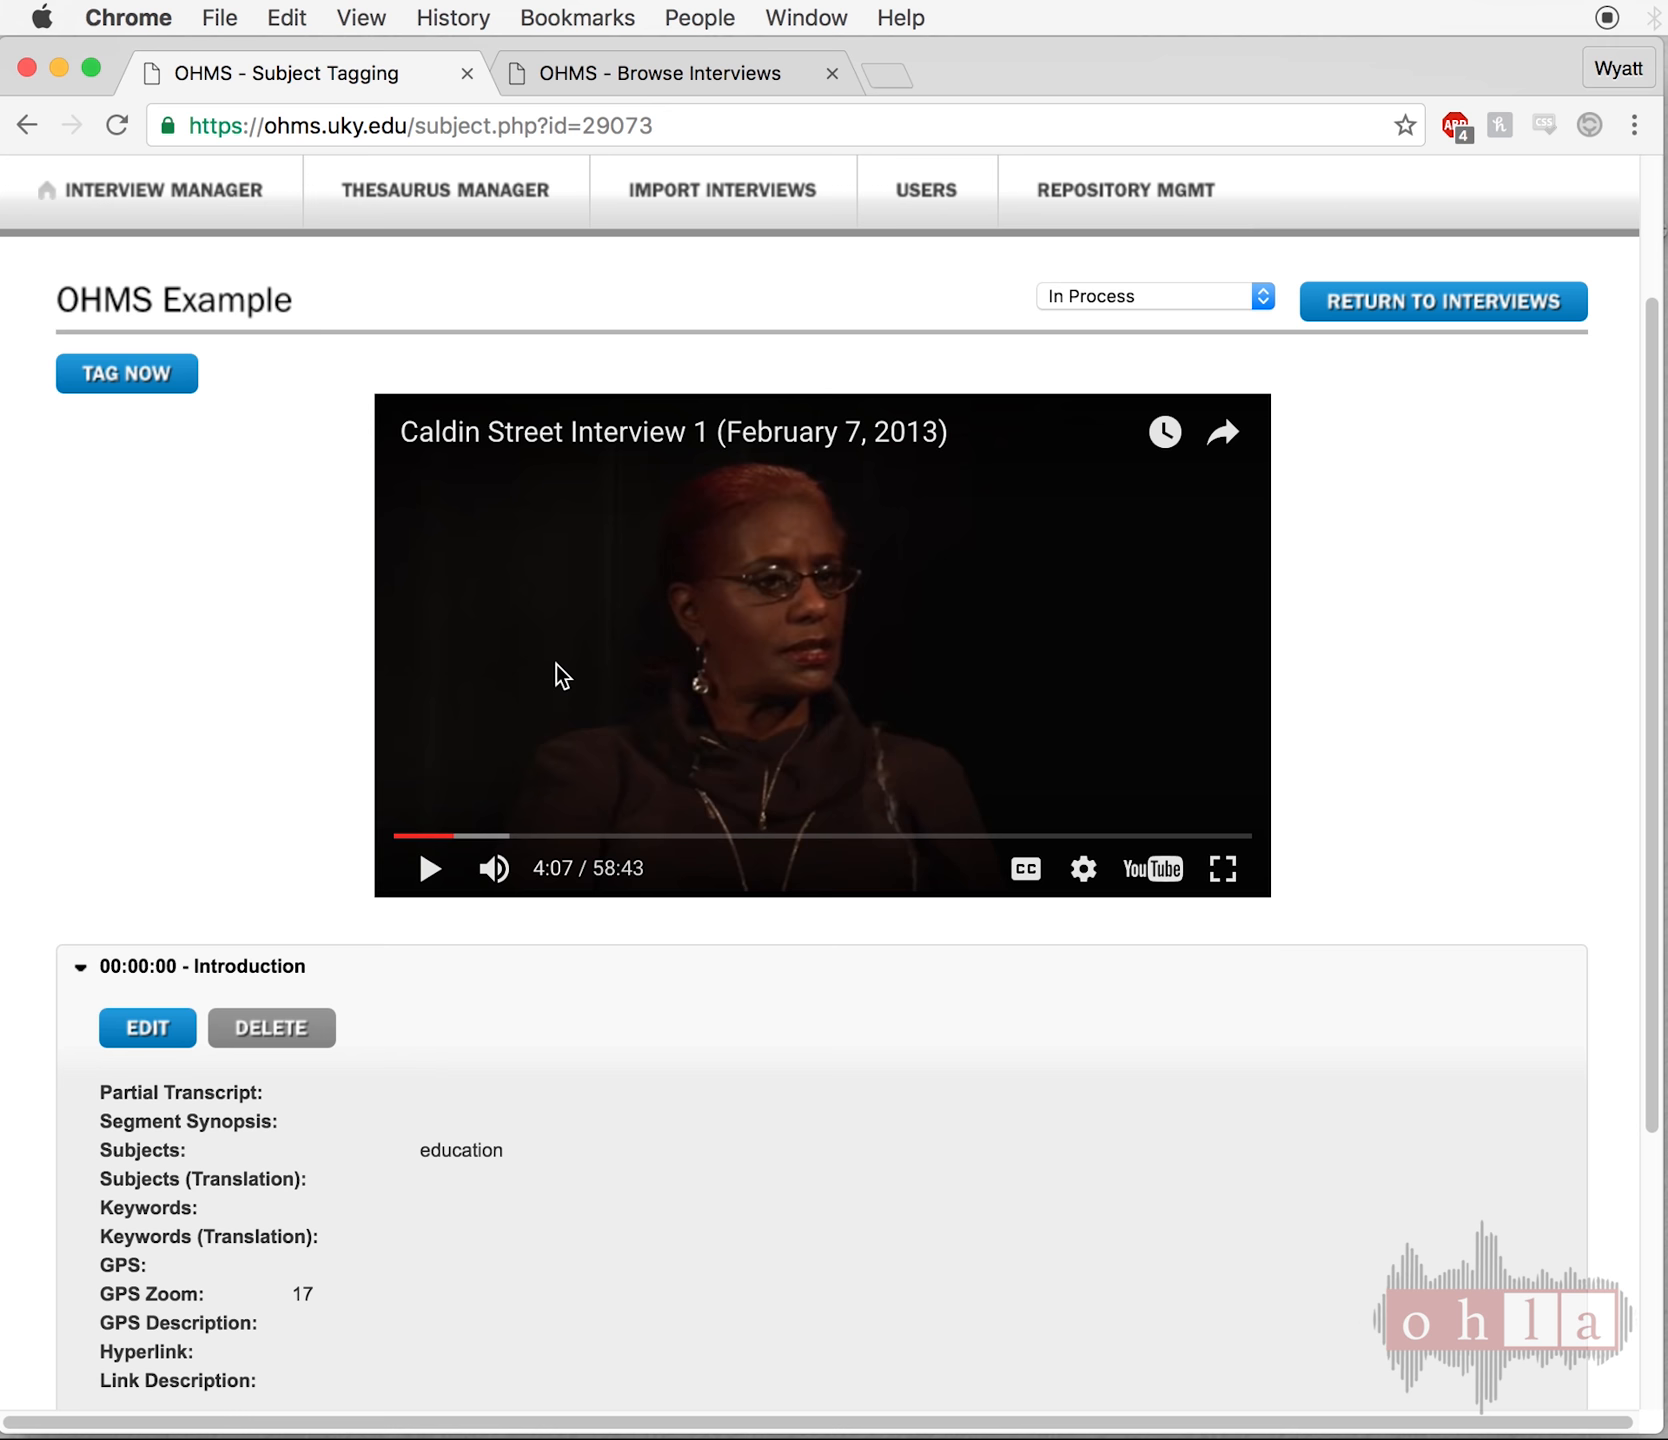
- Edit the Introduction segment's tag, update its timestamp to 00:00:04 by playing and stopping the recording, and save the tag
{"action": "scroll", "coordinate": [556, 665], "scroll_direction": "down", "scroll_amount": 4}
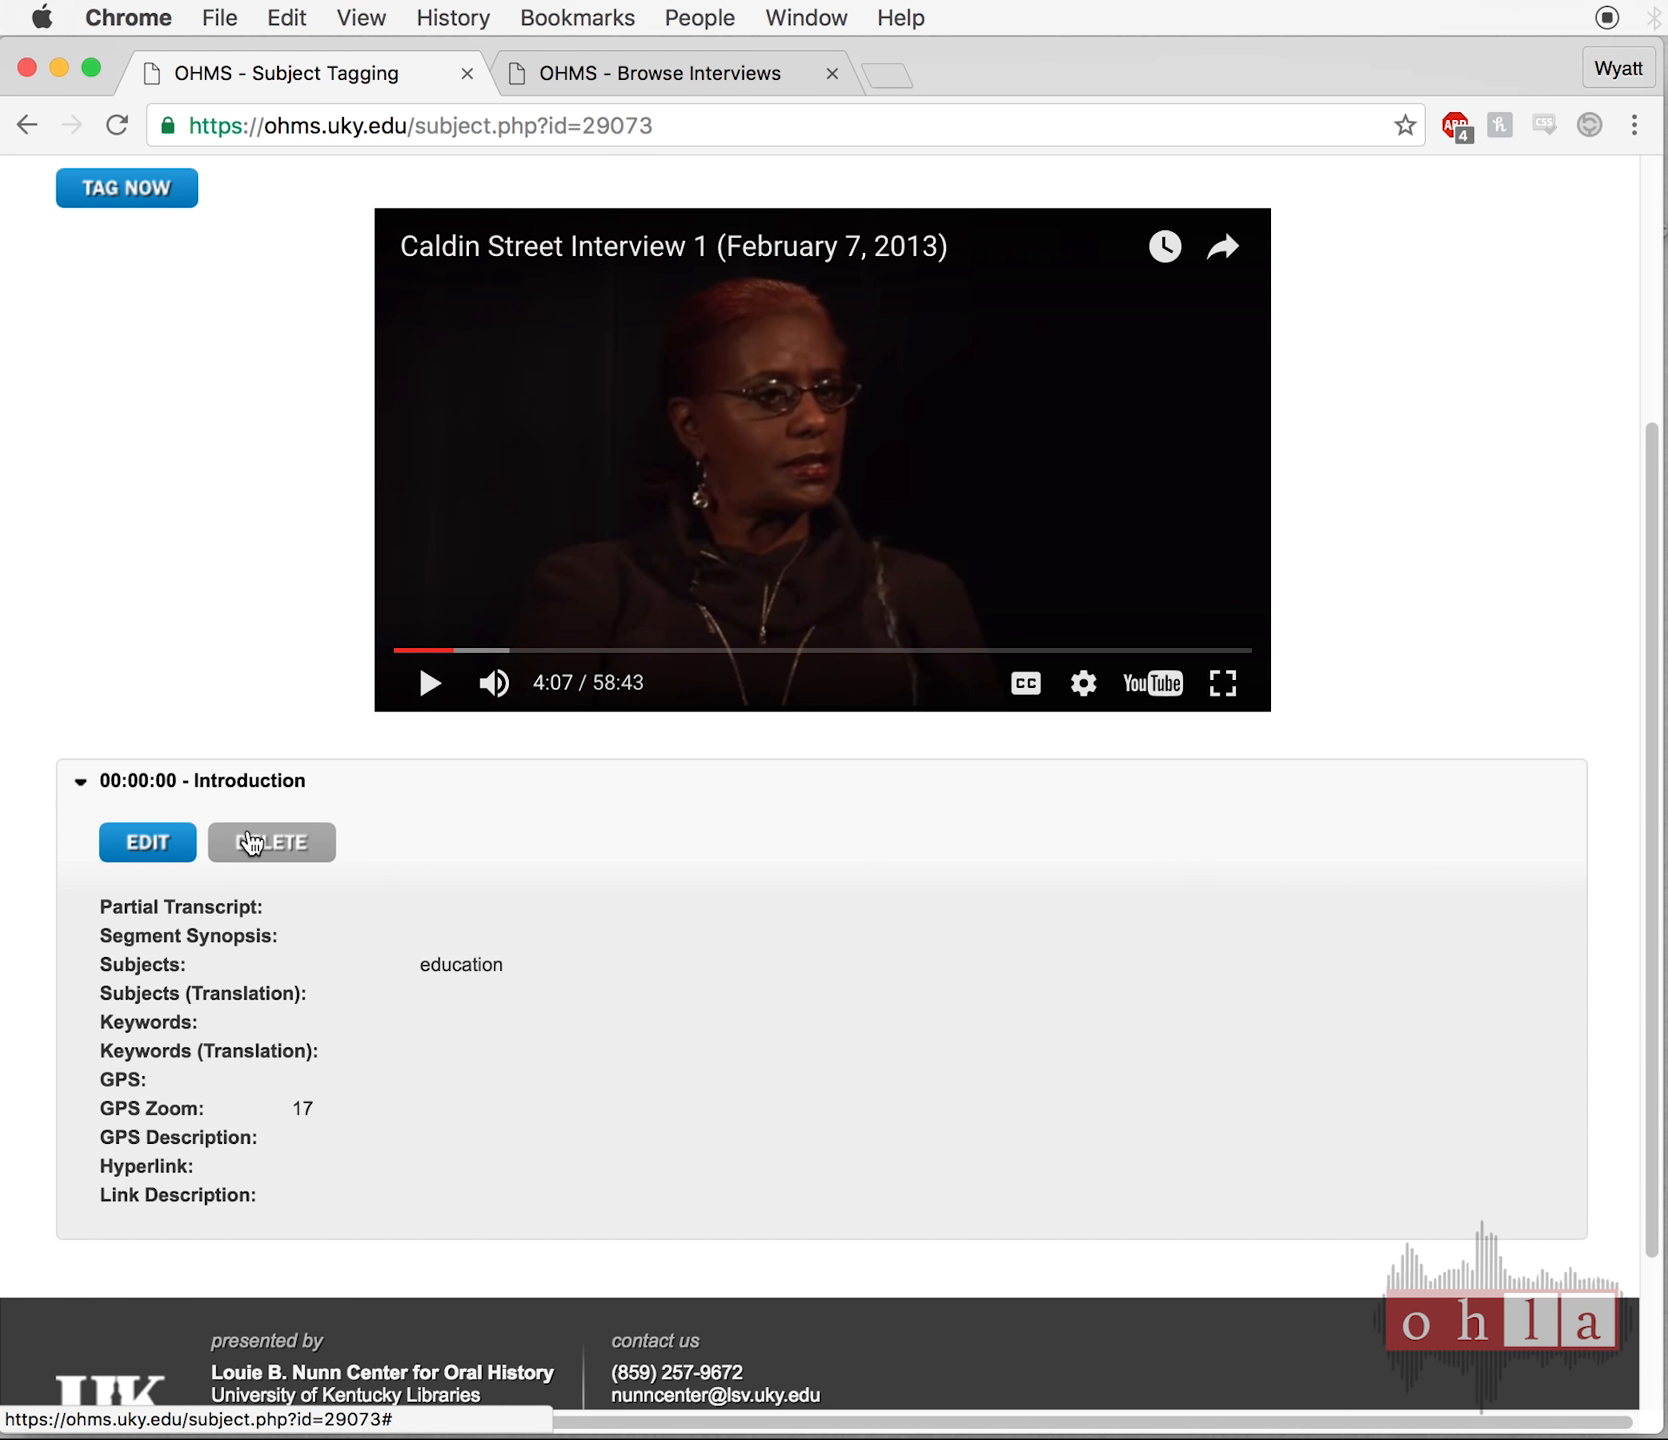
{"action": "left_click", "coordinate": [148, 843]}
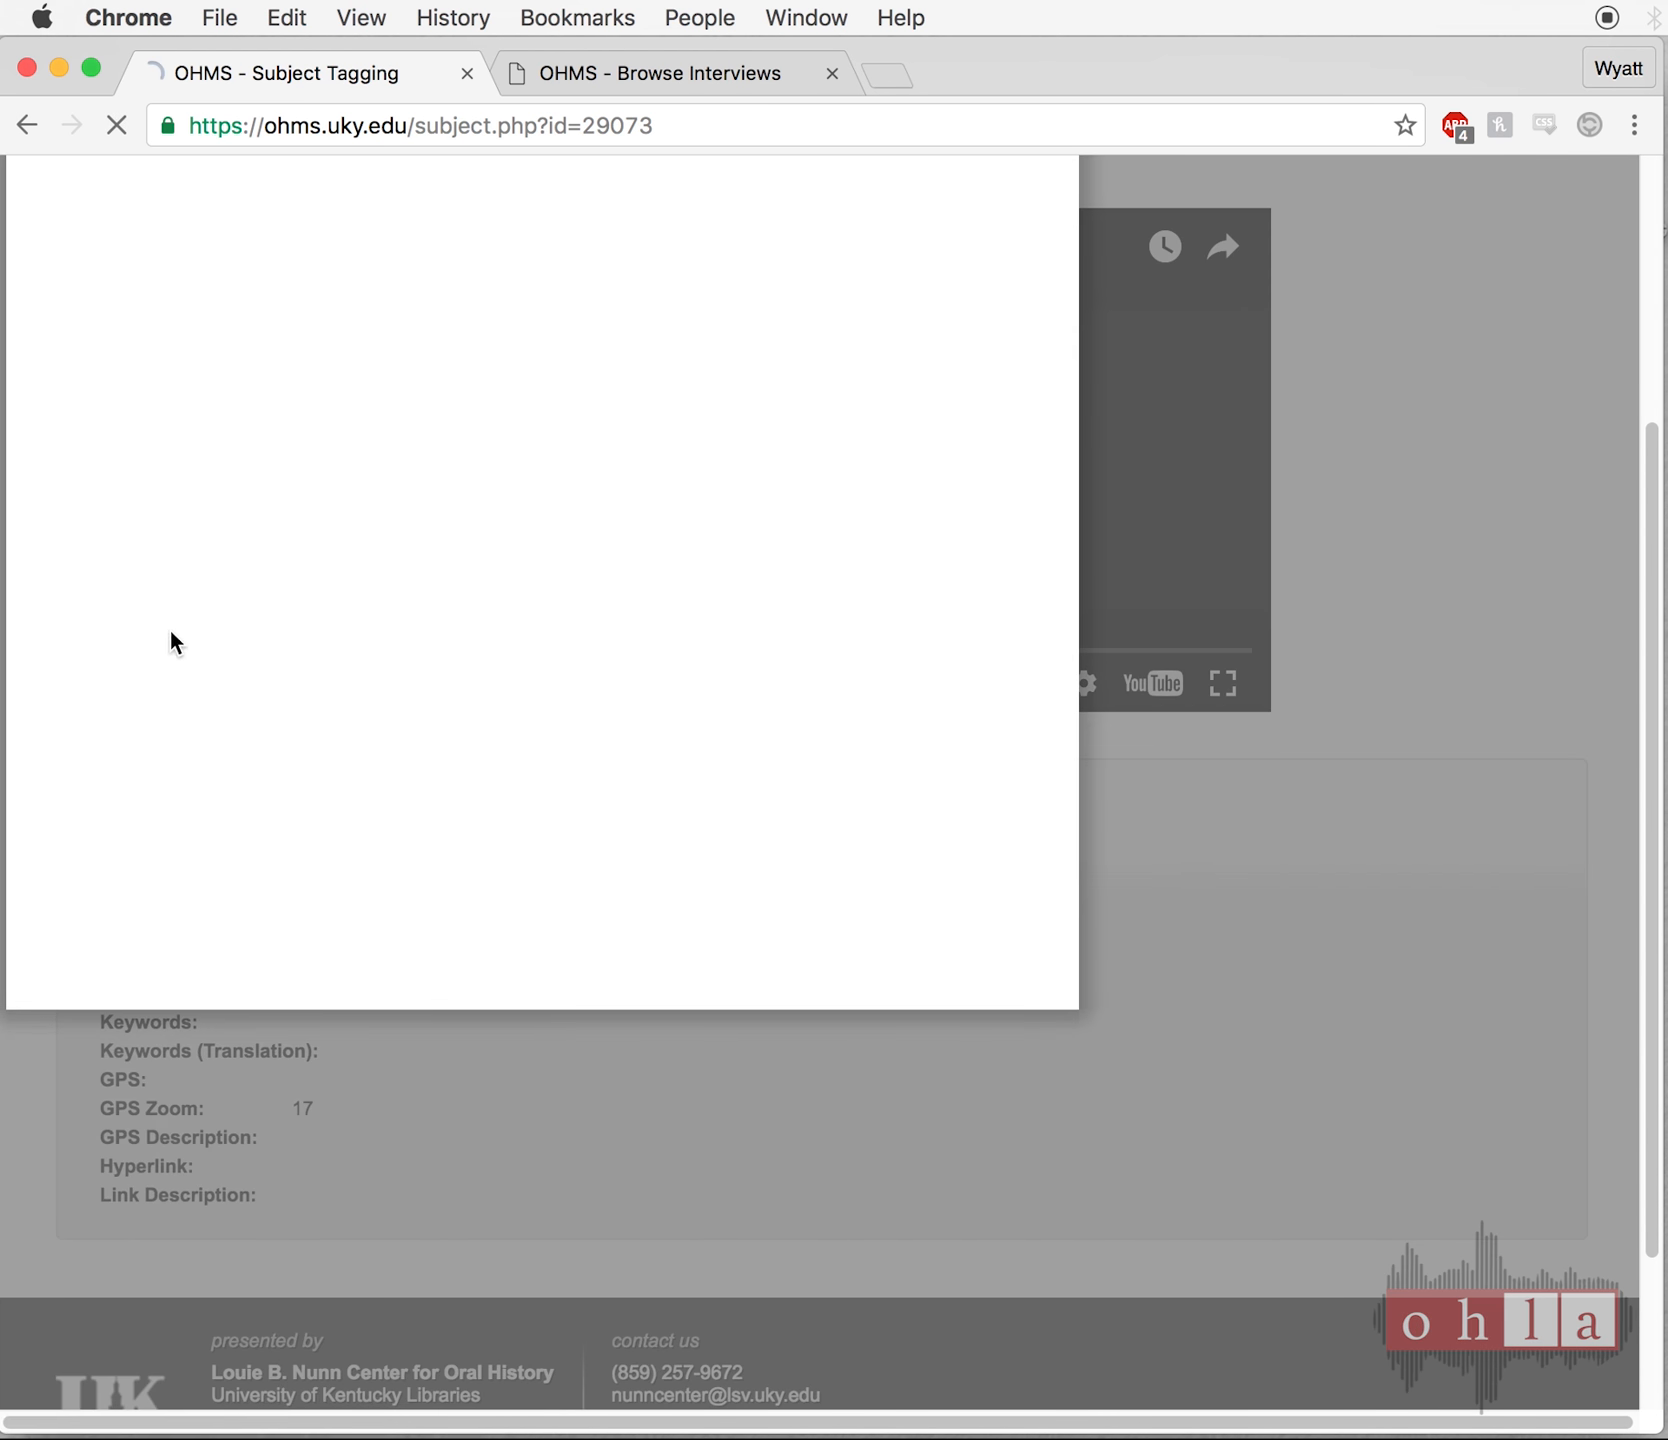
{"action": "scroll", "coordinate": [462, 793], "scroll_direction": "down", "scroll_amount": 7}
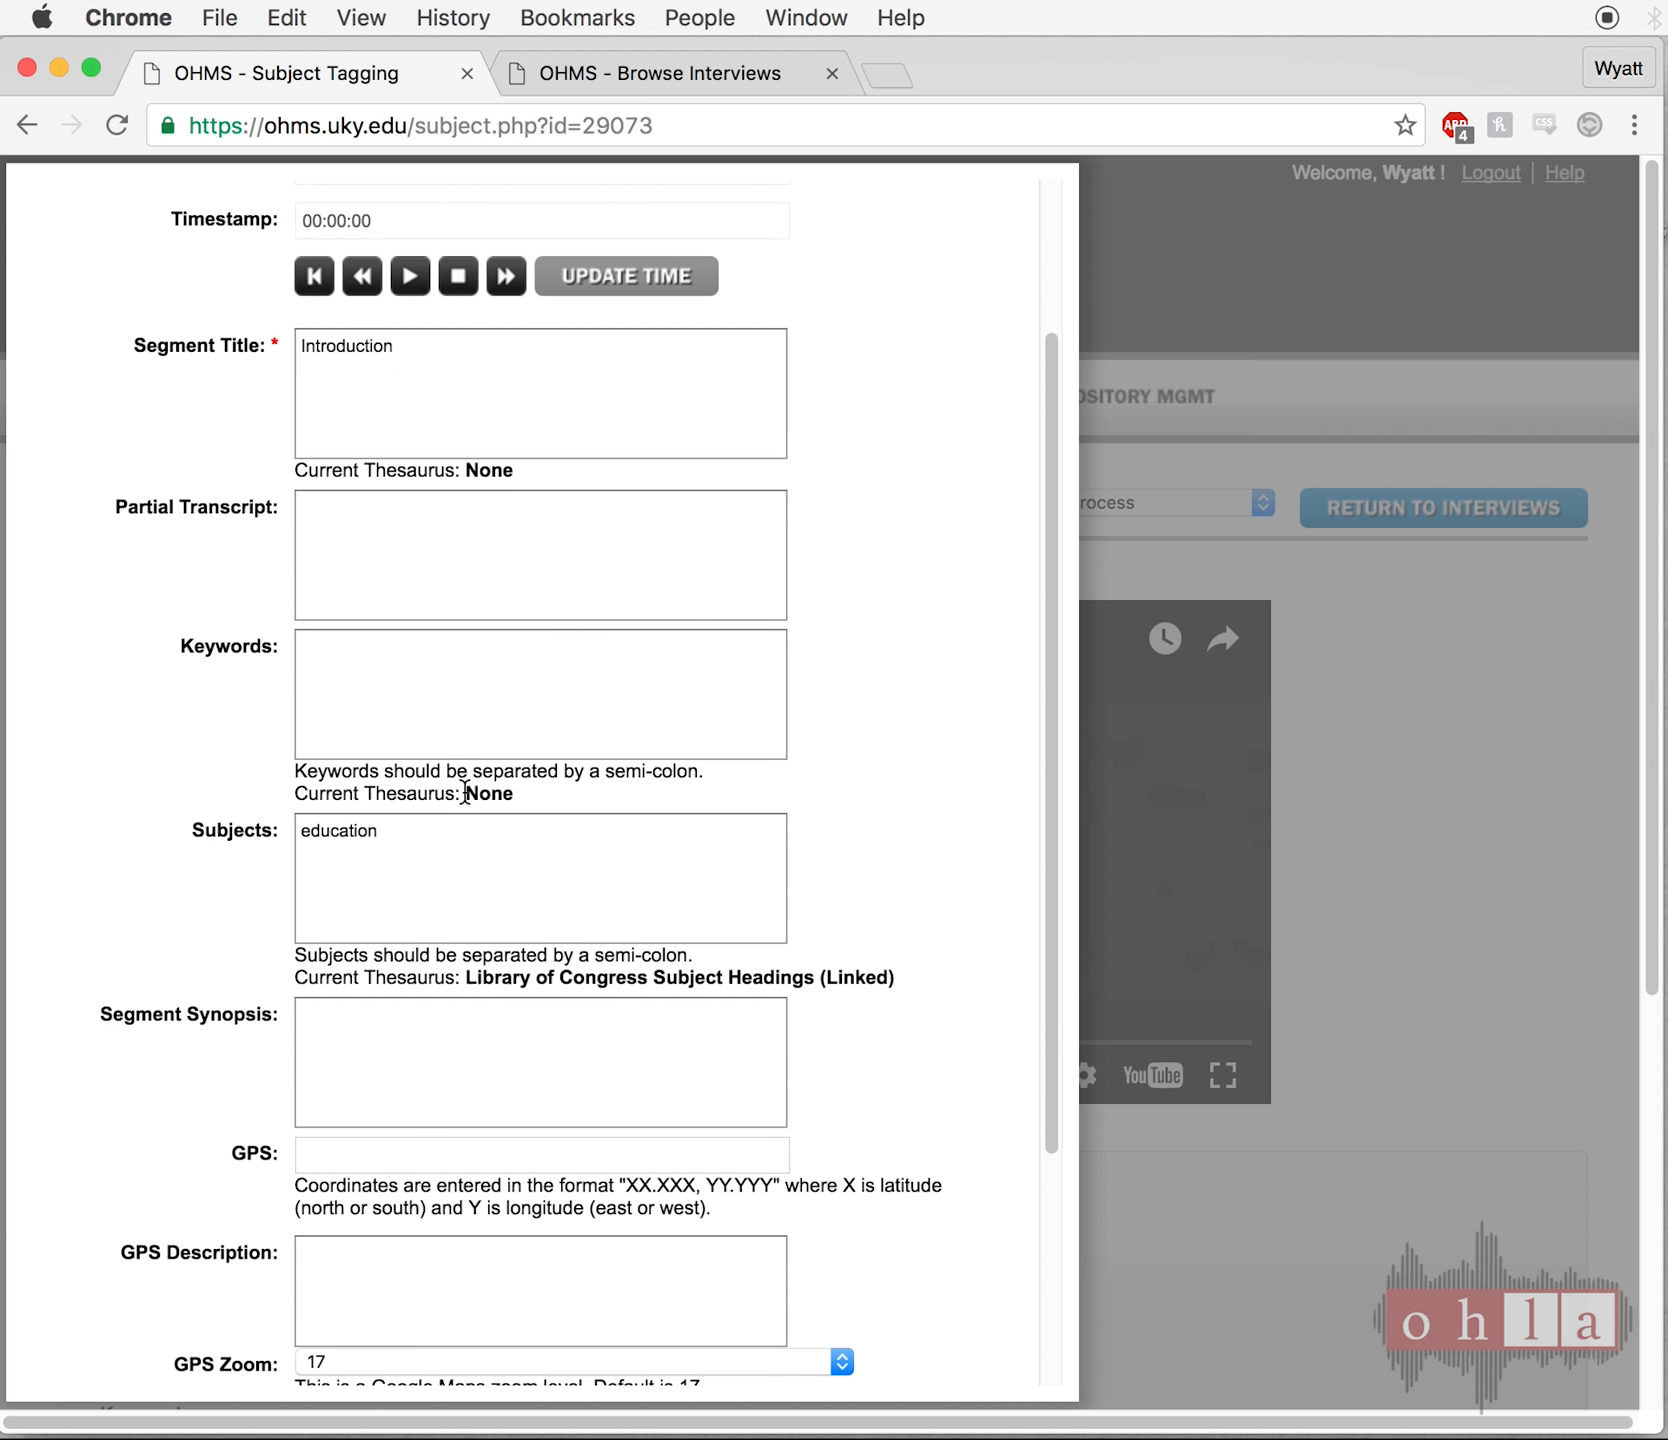
{"action": "scroll", "coordinate": [462, 793], "scroll_direction": "up", "scroll_amount": 7}
{"action": "left_click", "coordinate": [411, 497]}
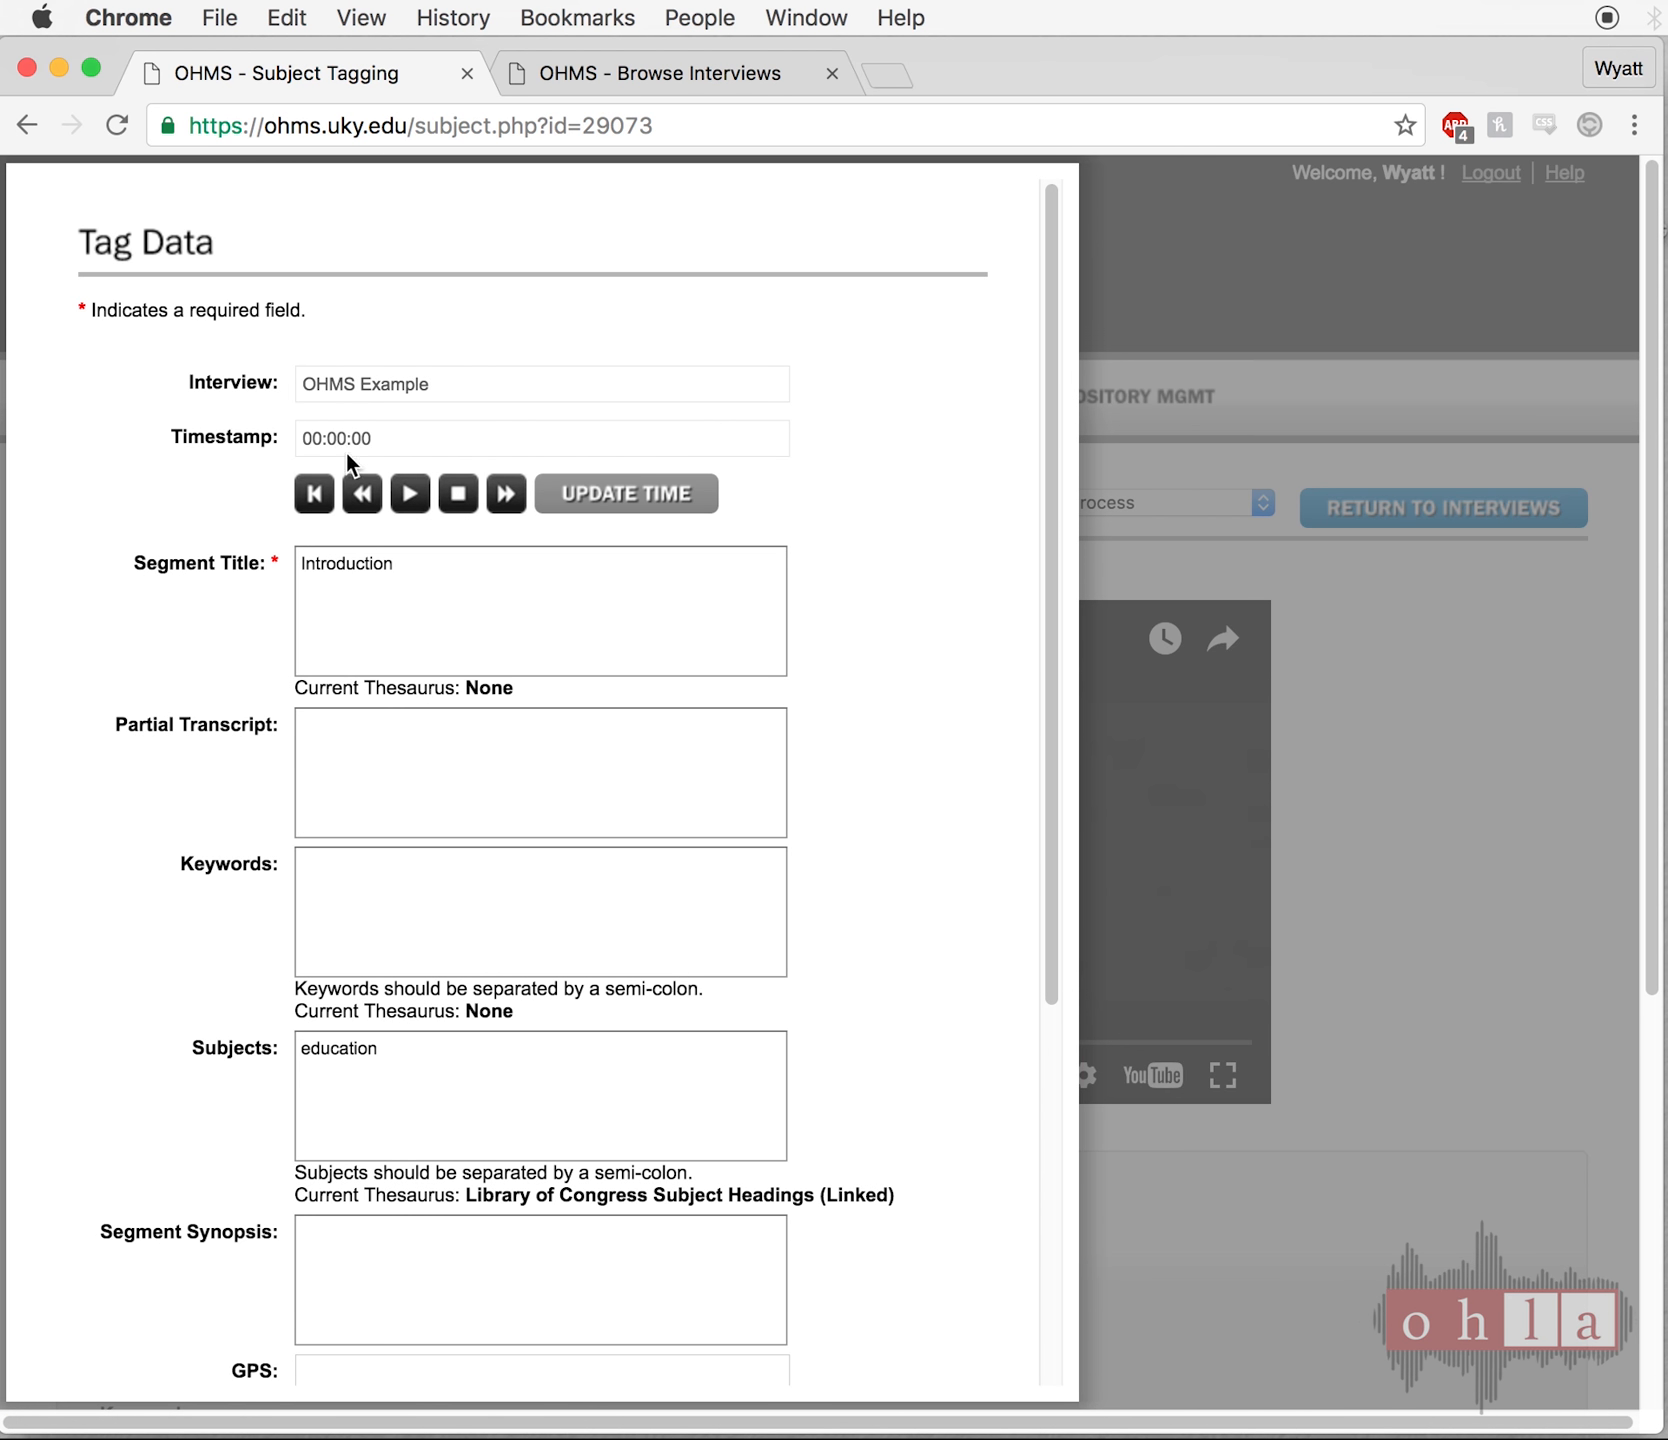
{"action": "left_click", "coordinate": [408, 494]}
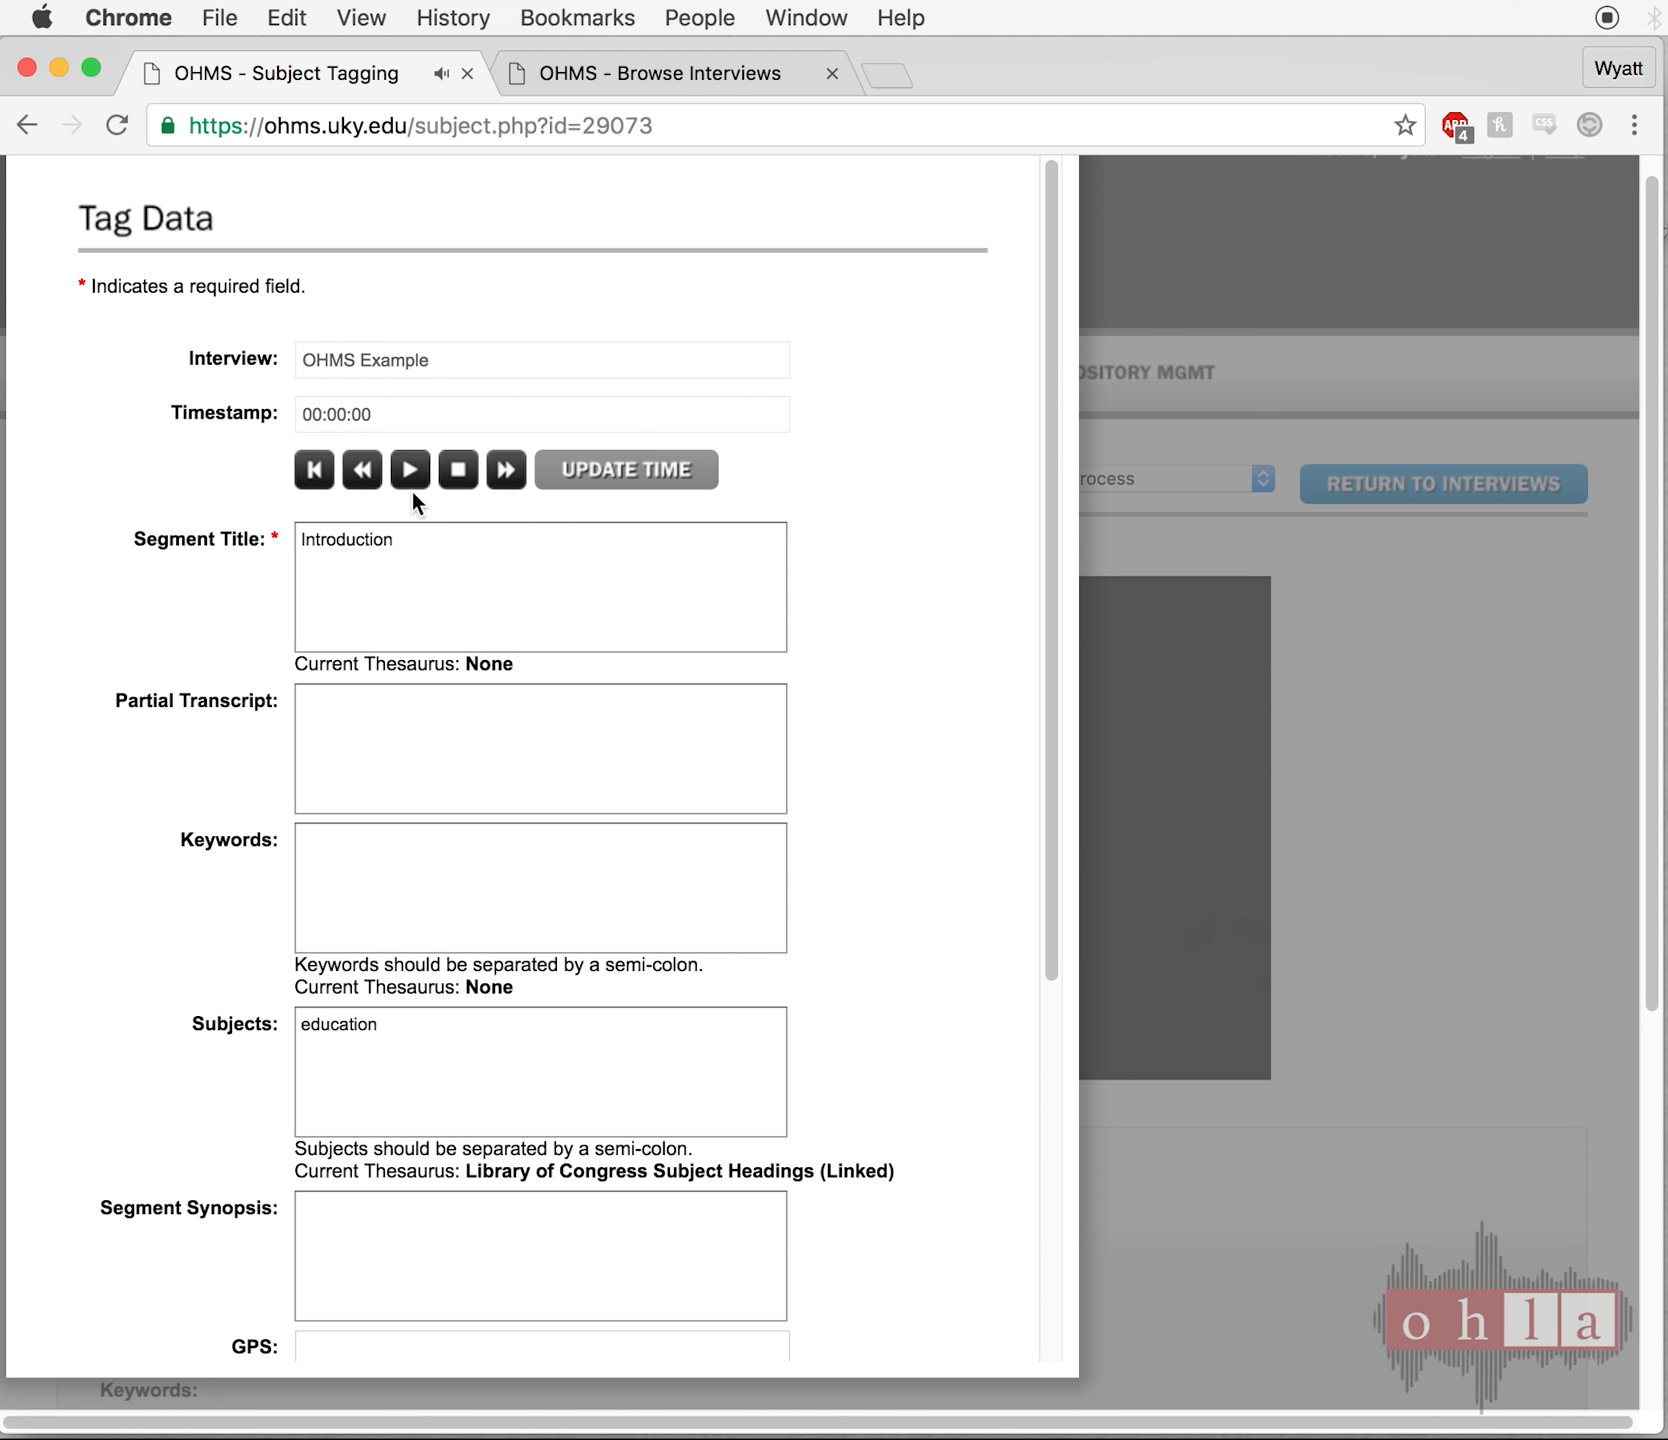
{"action": "left_click", "coordinate": [458, 470]}
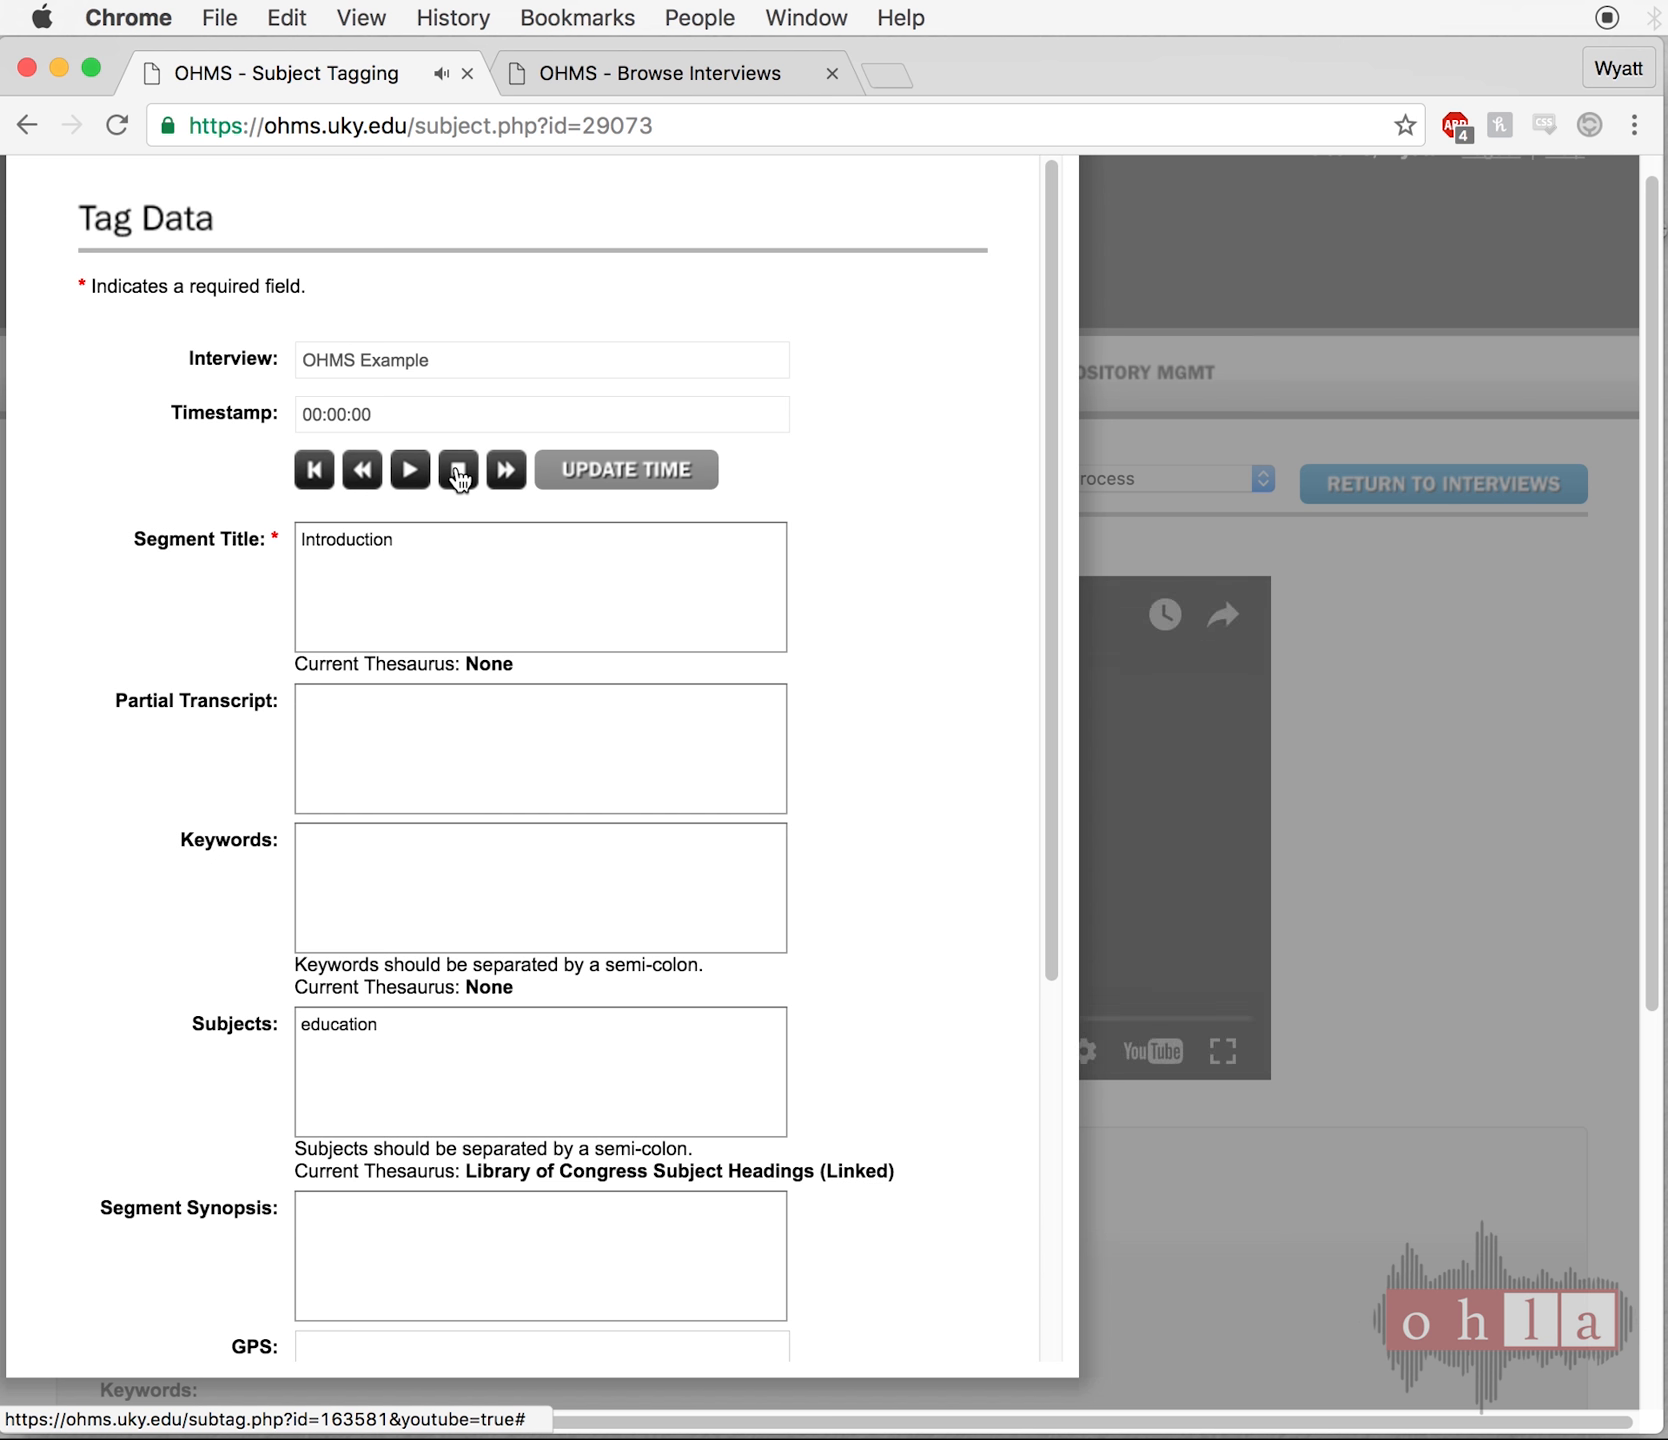
{"action": "left_click", "coordinate": [589, 480]}
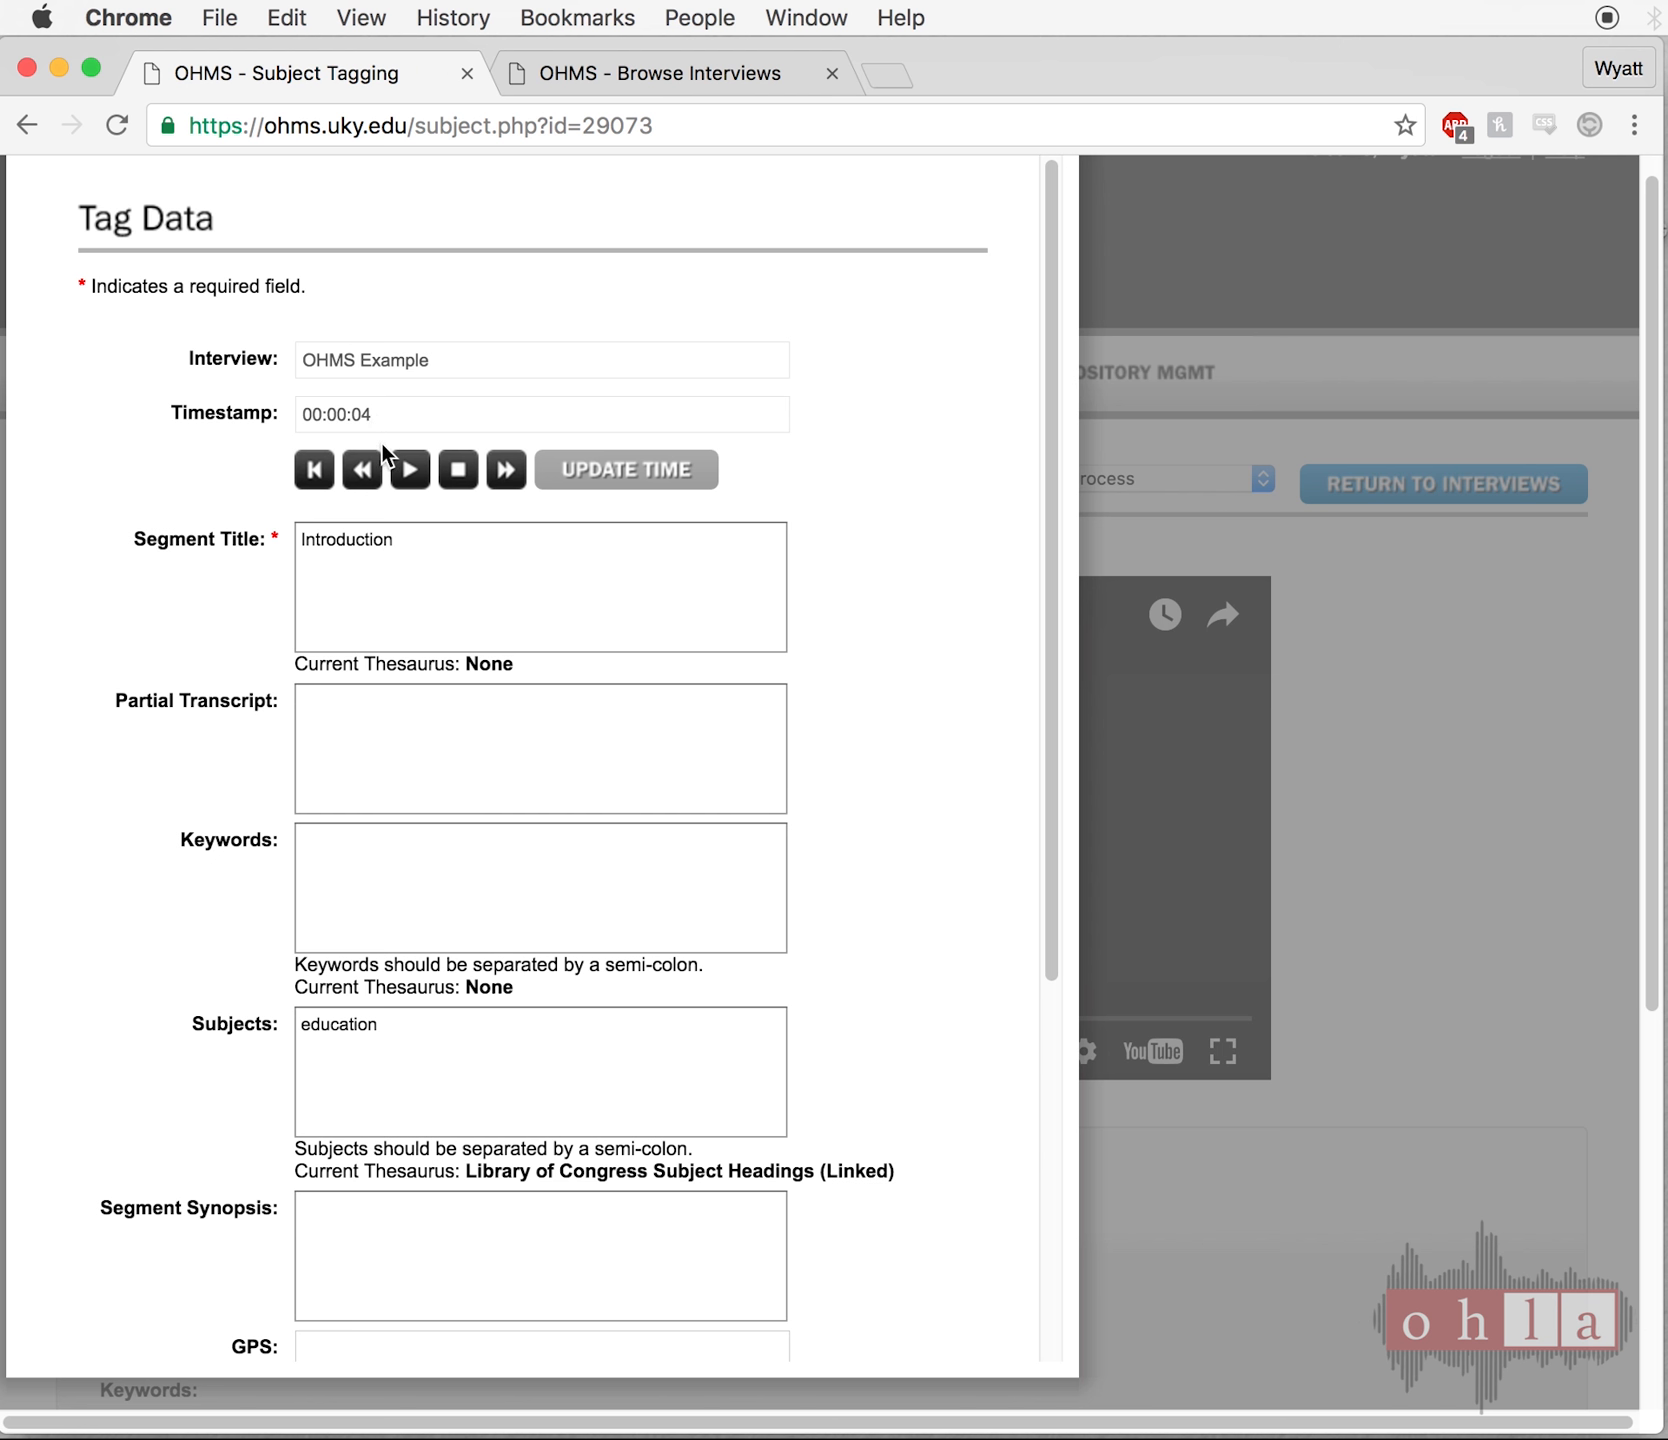
{"action": "scroll", "coordinate": [381, 442], "scroll_direction": "down", "scroll_amount": 10}
{"action": "left_click", "coordinate": [372, 671]}
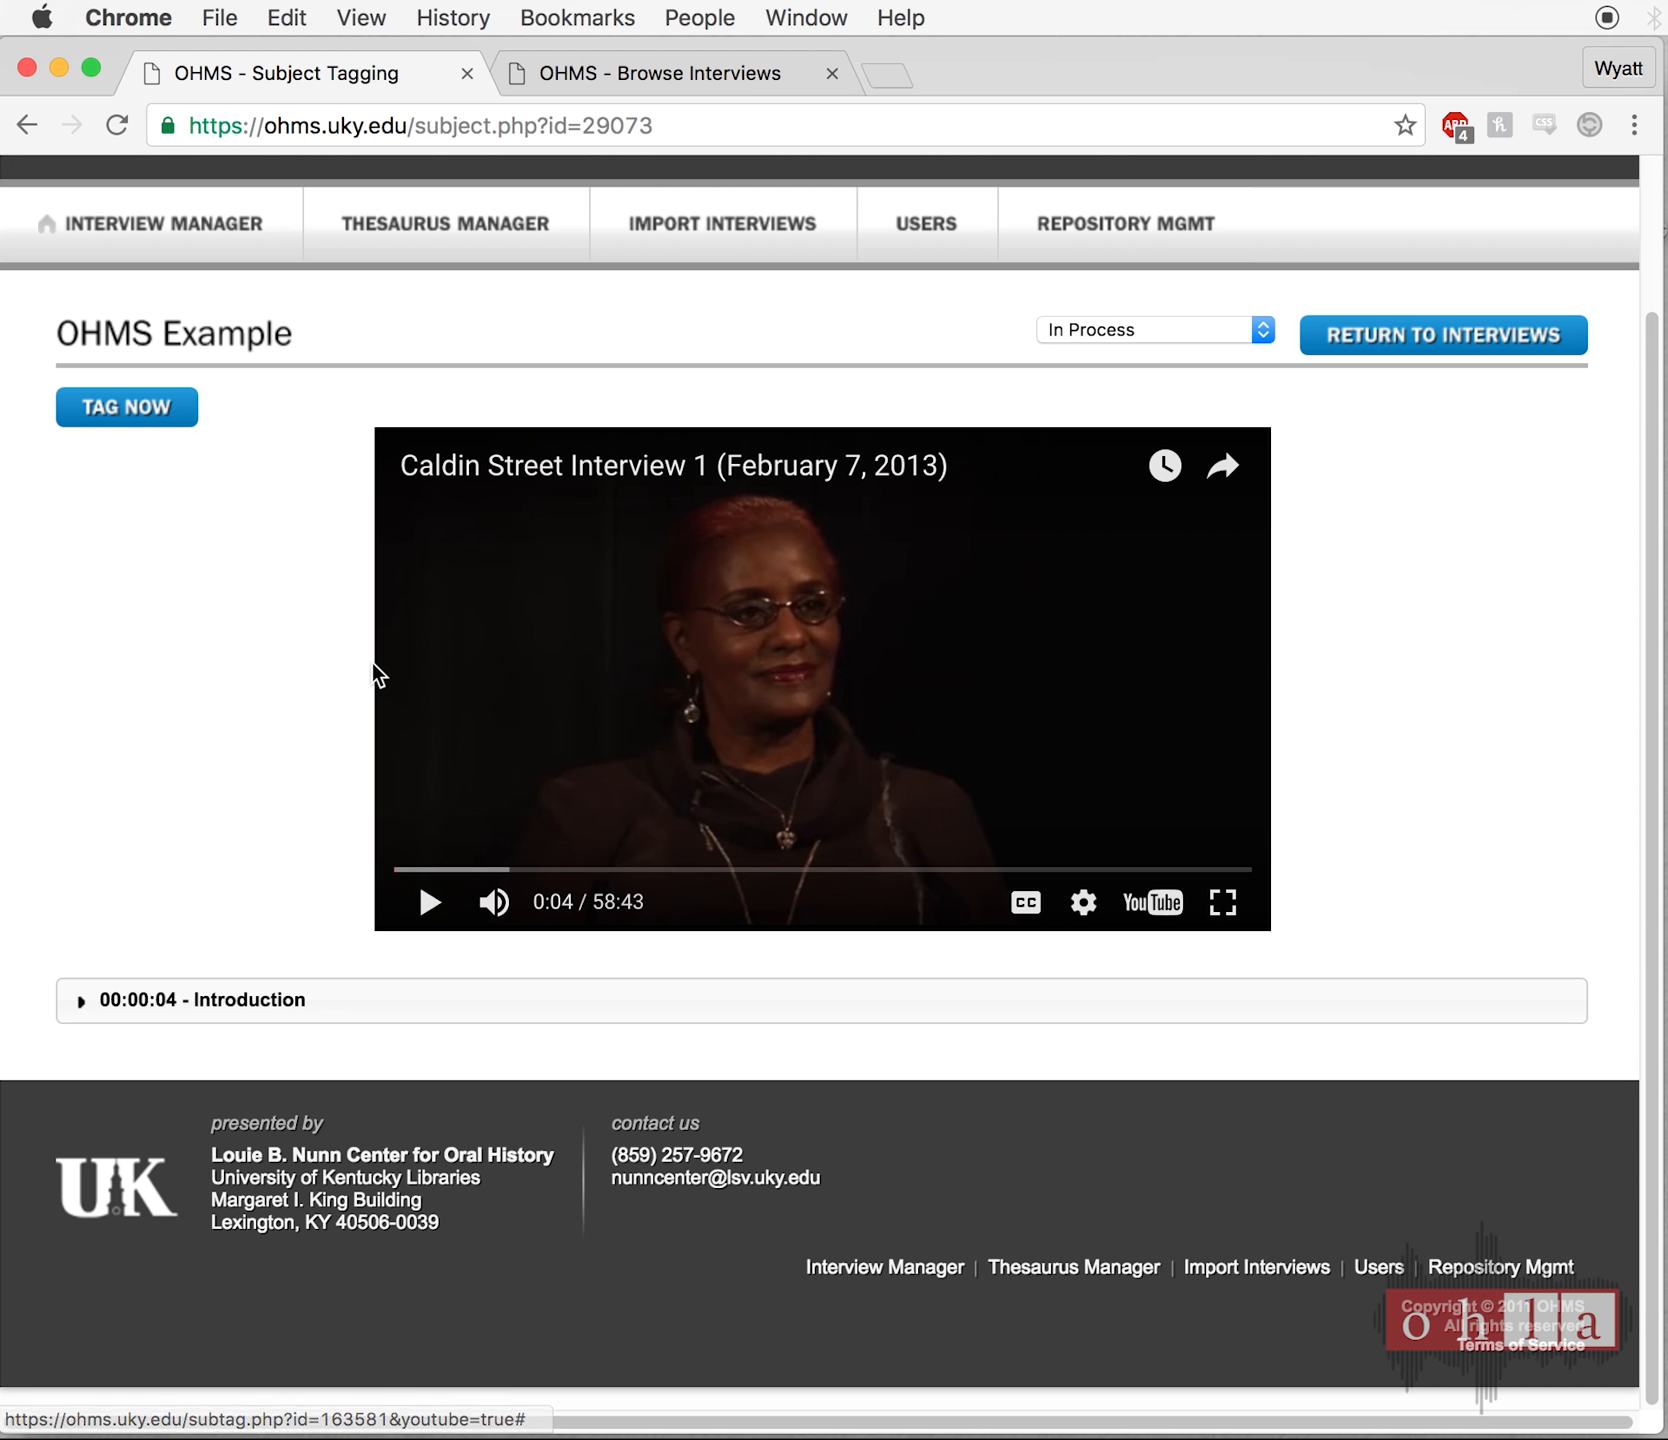